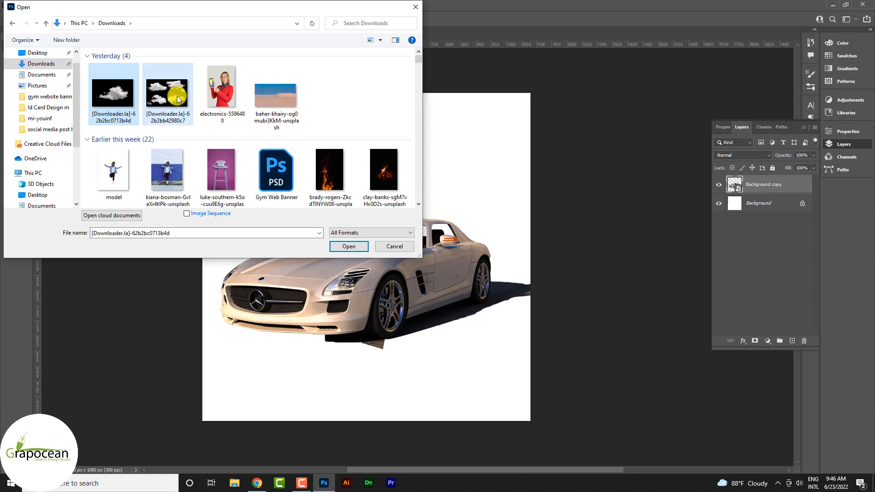
Step: Open the two cloud images and the desert photo, and place the desert beneath the car layer in the Car Banner document
{"action": "left_click", "coordinate": [349, 246]}
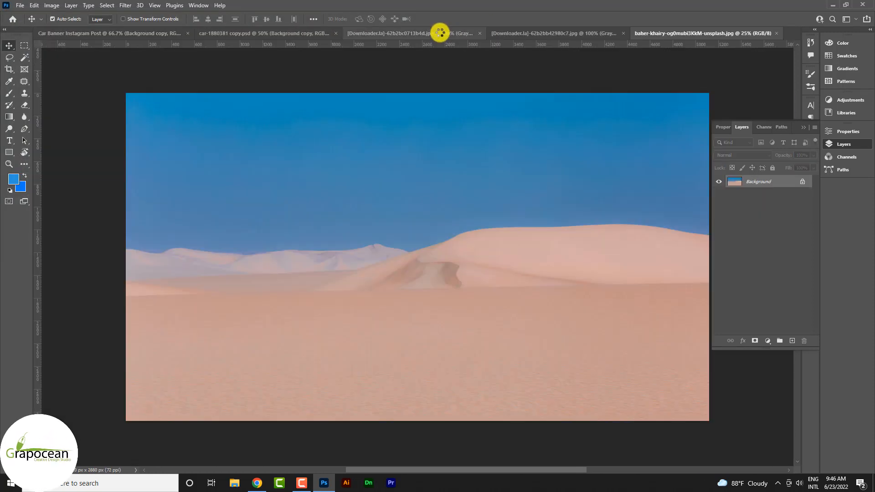
{"action": "left_click", "coordinate": [803, 182]}
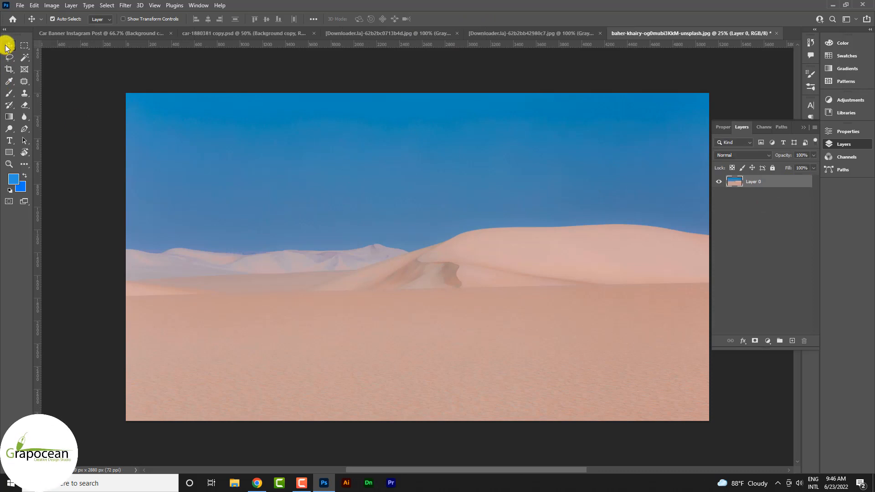
{"action": "left_click_drag", "start_coordinate": [482, 279], "coordinate": [340, 279]}
{"action": "left_click_drag", "start_coordinate": [766, 208], "coordinate": [766, 211]}
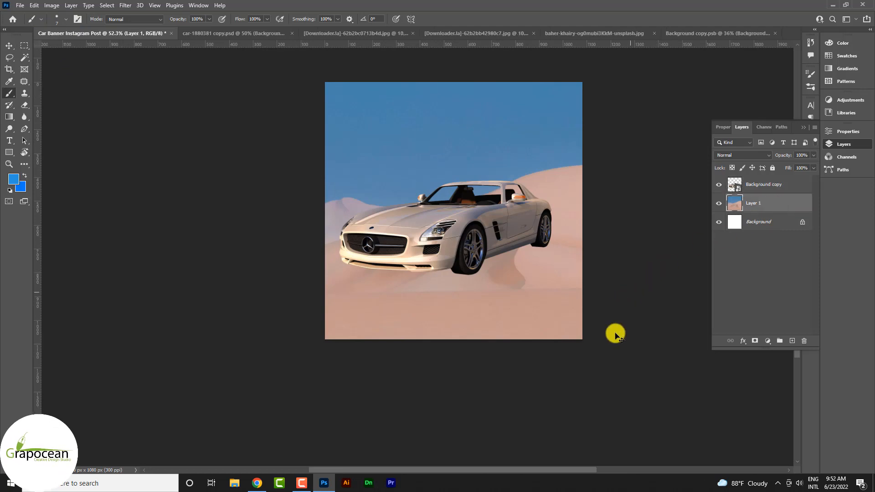
Step: Scale down and reposition the desert layer so the dunes and sky fill the canvas behind the car
{"action": "key", "text": "ctrl+t"}
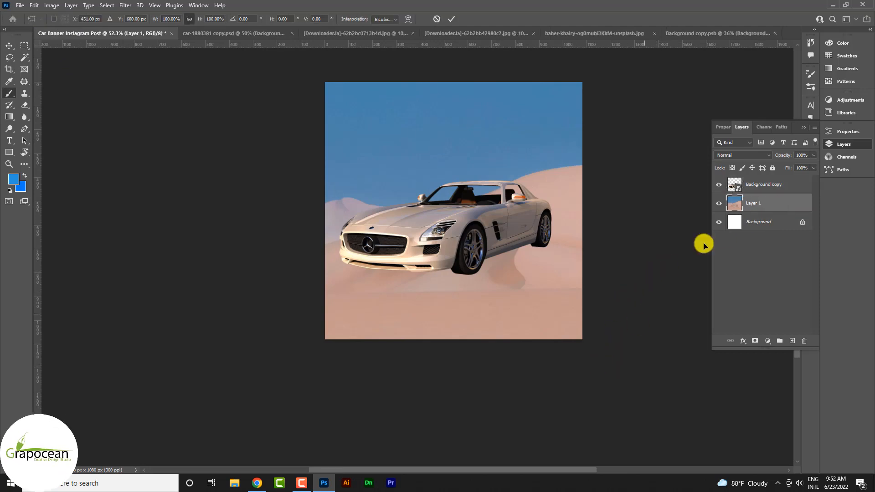
{"action": "scroll", "coordinate": [512, 283], "scroll_direction": "down", "scroll_amount": 4}
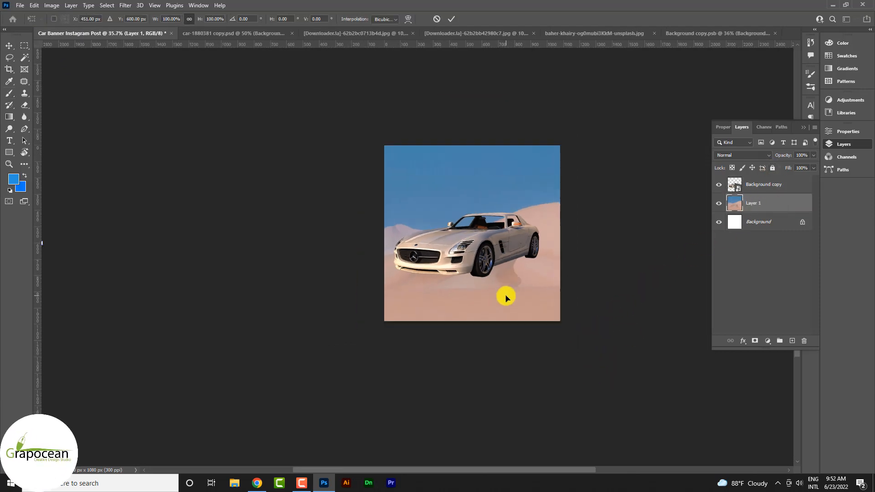
{"action": "mouse_move", "coordinate": [507, 297]}
{"action": "left_mouse_down"}
{"action": "mouse_move", "coordinate": [507, 273]}
{"action": "mouse_move", "coordinate": [510, 299]}
{"action": "left_mouse_up"}
{"action": "scroll", "coordinate": [511, 296], "scroll_direction": "down", "scroll_amount": 11}
{"action": "left_click_drag", "start_coordinate": [635, 357], "coordinate": [579, 326]}
{"action": "scroll", "coordinate": [506, 282], "scroll_direction": "up", "scroll_amount": 12}
{"action": "left_click_drag", "start_coordinate": [520, 329], "coordinate": [516, 291]}
{"action": "left_click_drag", "start_coordinate": [754, 396], "coordinate": [596, 349]}
{"action": "left_click_drag", "start_coordinate": [546, 307], "coordinate": [545, 331]}
{"action": "left_click_drag", "start_coordinate": [611, 341], "coordinate": [659, 371]}
{"action": "key", "text": "Return"}
{"action": "scroll", "coordinate": [528, 288], "scroll_direction": "up", "scroll_amount": 7}
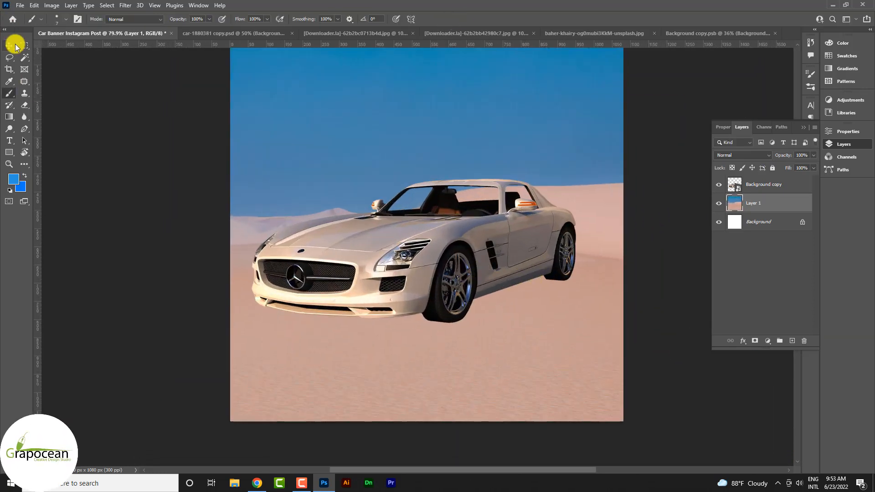
Step: Move the car lower onto the sand in the foreground
{"action": "left_click", "coordinate": [9, 46]}
{"action": "left_click_drag", "start_coordinate": [494, 254], "coordinate": [456, 296]}
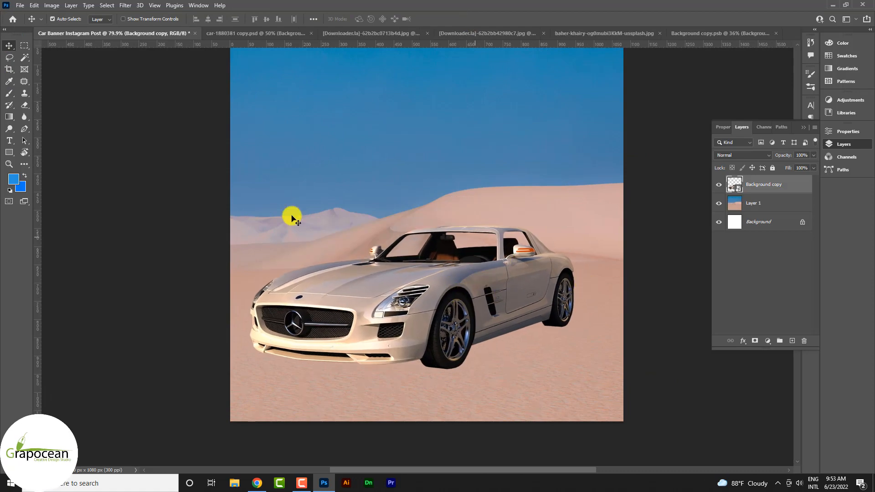
{"action": "left_click", "coordinate": [24, 57]}
{"action": "left_click", "coordinate": [319, 91]}
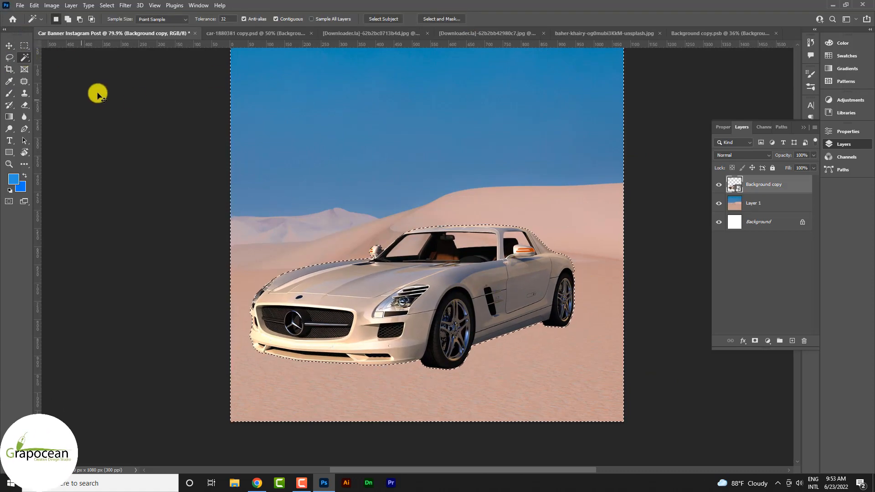
{"action": "left_click", "coordinate": [746, 214]}
{"action": "left_click", "coordinate": [369, 113]}
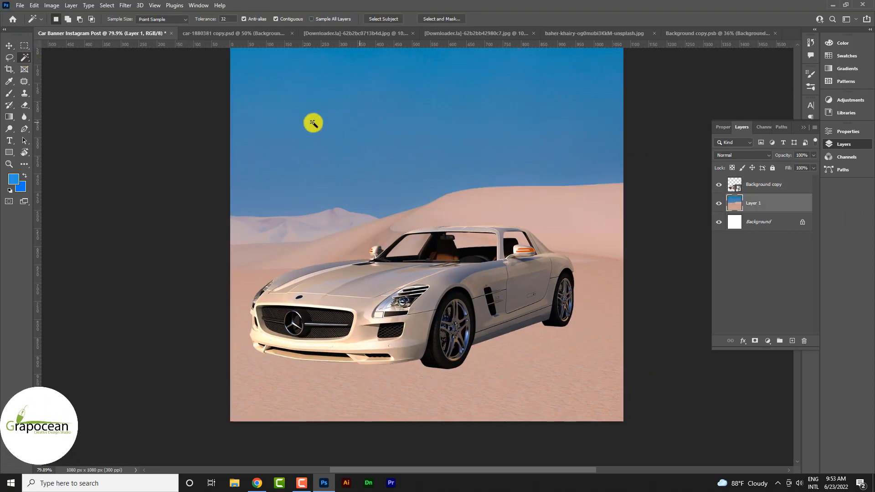
Step: Select the whole sky area of the desert layer with the Quick Selection tool
{"action": "right_click", "coordinate": [21, 60]}
{"action": "left_click", "coordinate": [68, 69]}
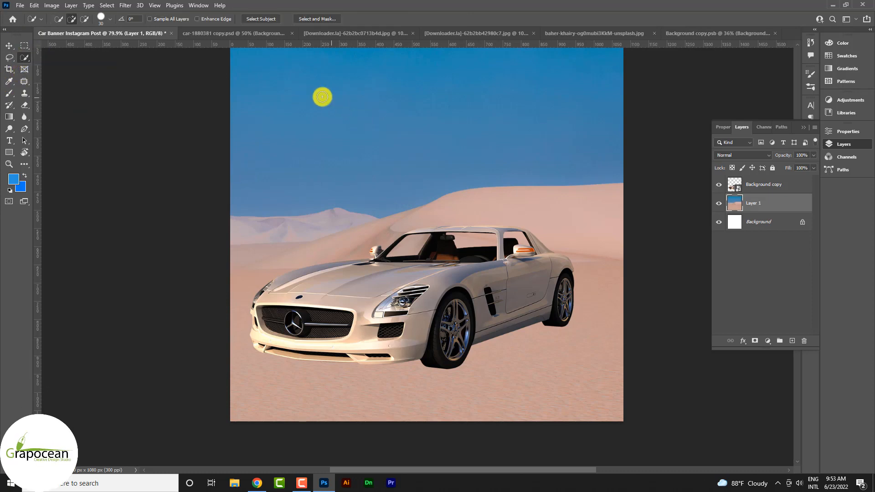
{"action": "mouse_move", "coordinate": [322, 95]}
{"action": "left_mouse_down"}
{"action": "mouse_move", "coordinate": [408, 110]}
{"action": "mouse_move", "coordinate": [483, 135]}
{"action": "left_mouse_up"}
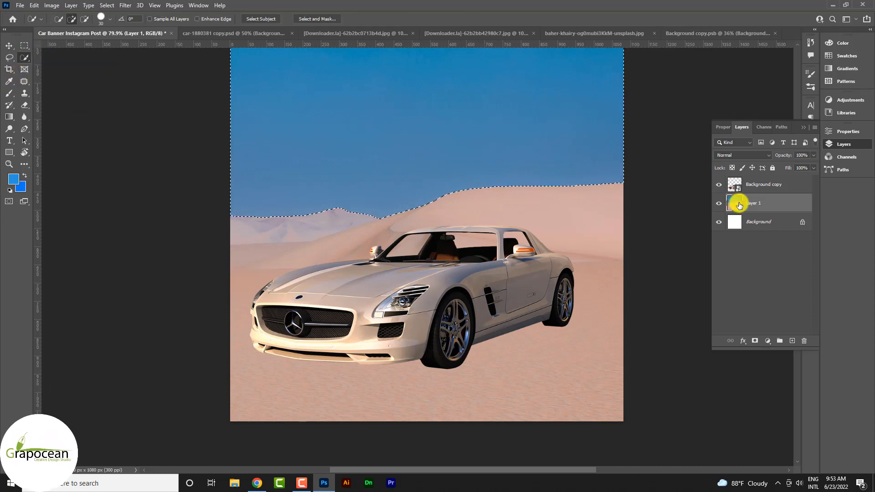
Step: Smooth the sky selection with a 15-pixel sample radius, delete the sky from the desert layer and deselect
{"action": "key", "text": "v"}
{"action": "scroll", "coordinate": [355, 205], "scroll_direction": "up", "scroll_amount": 10}
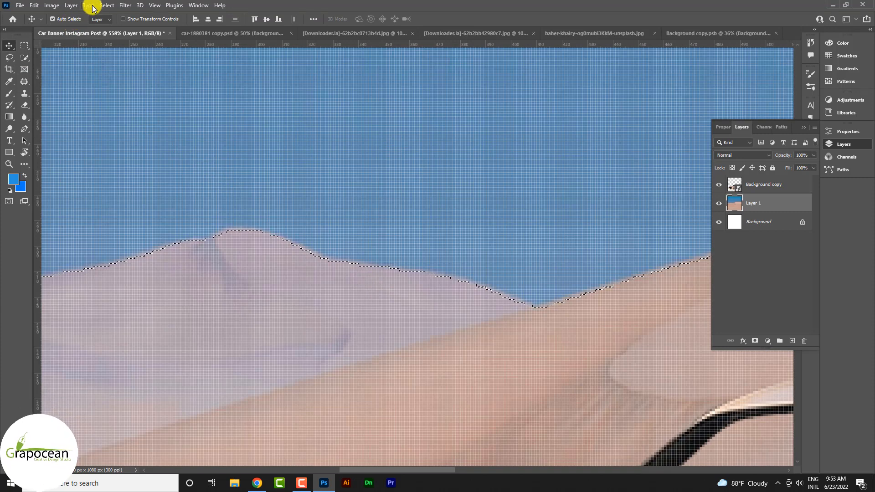
{"action": "left_click", "coordinate": [107, 5]}
{"action": "mouse_move", "coordinate": [152, 143]}
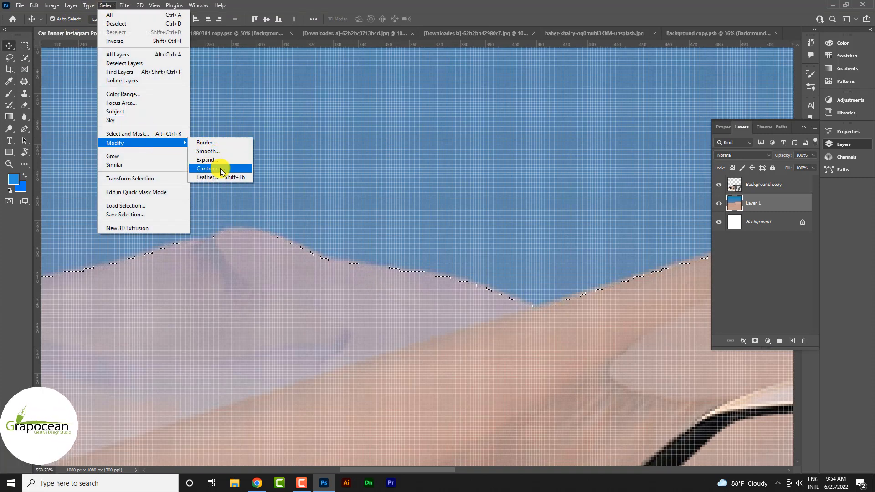
{"action": "left_click", "coordinate": [220, 151]}
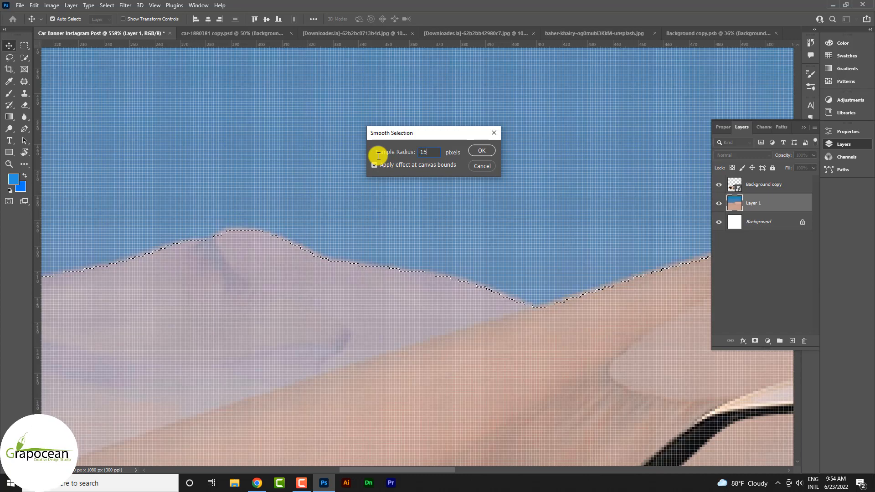
{"action": "key", "text": "Return"}
{"action": "key", "text": "Delete"}
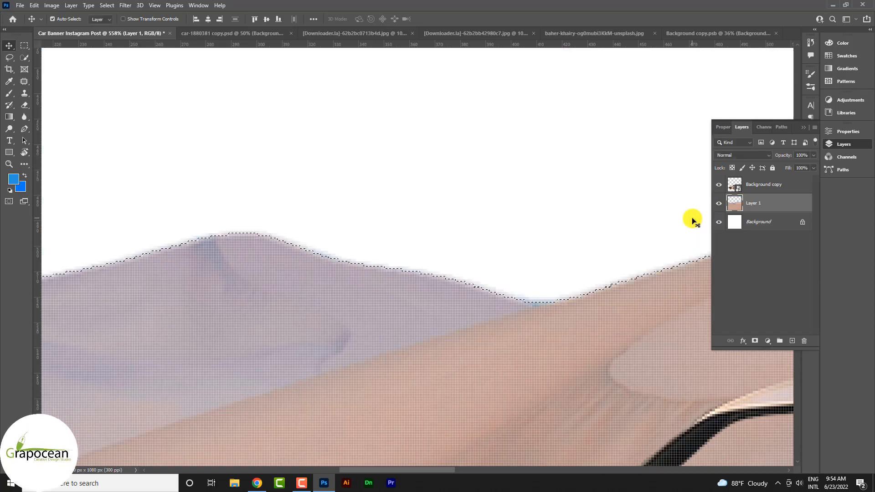
{"action": "scroll", "coordinate": [418, 231], "scroll_direction": "down", "scroll_amount": 10}
{"action": "left_click", "coordinate": [24, 45]}
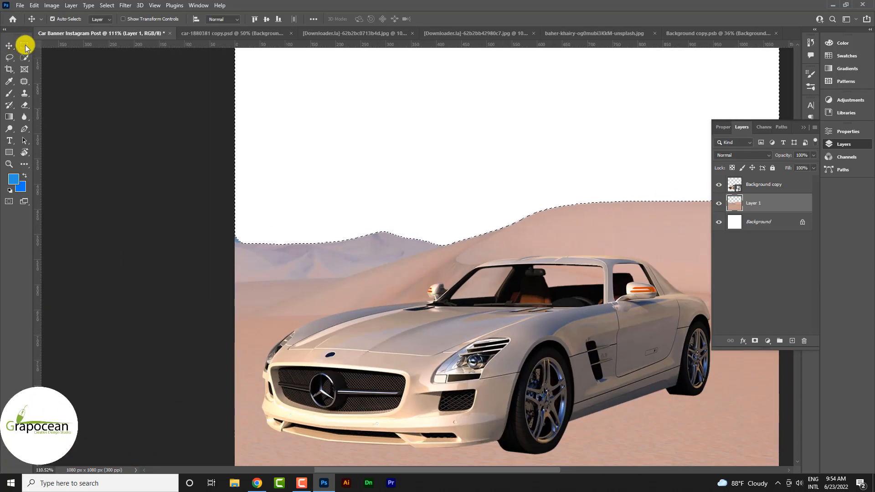
{"action": "left_click", "coordinate": [123, 209]}
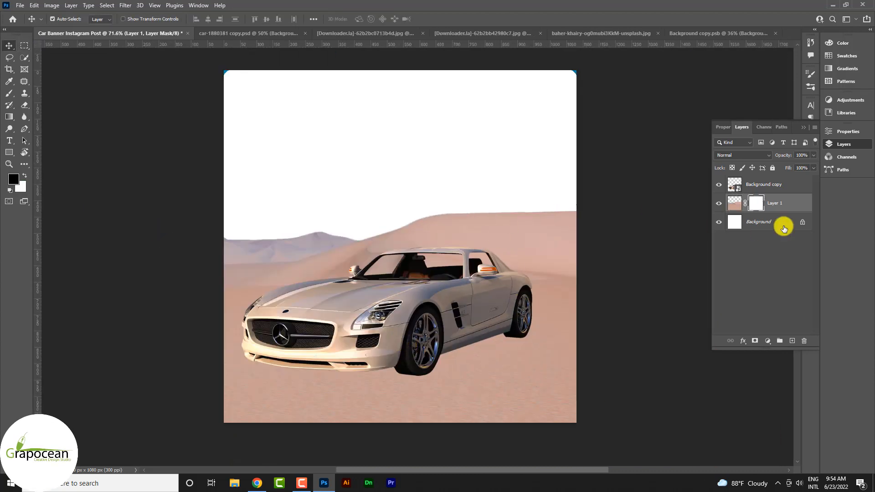
Step: Add a Gradient Fill layer directly above the Background layer, beneath the desert
{"action": "left_click", "coordinate": [780, 189]}
{"action": "left_click", "coordinate": [775, 204]}
{"action": "left_click", "coordinate": [772, 223]}
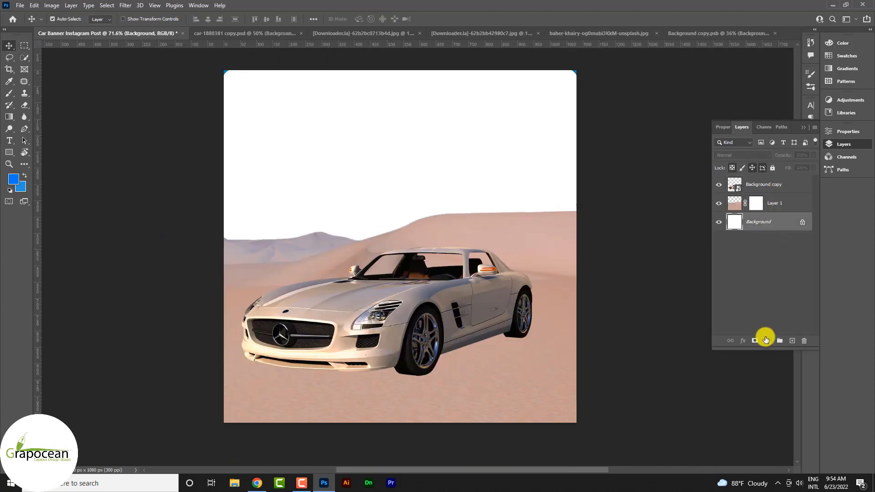
{"action": "left_click", "coordinate": [766, 340]}
{"action": "left_click", "coordinate": [784, 191]}
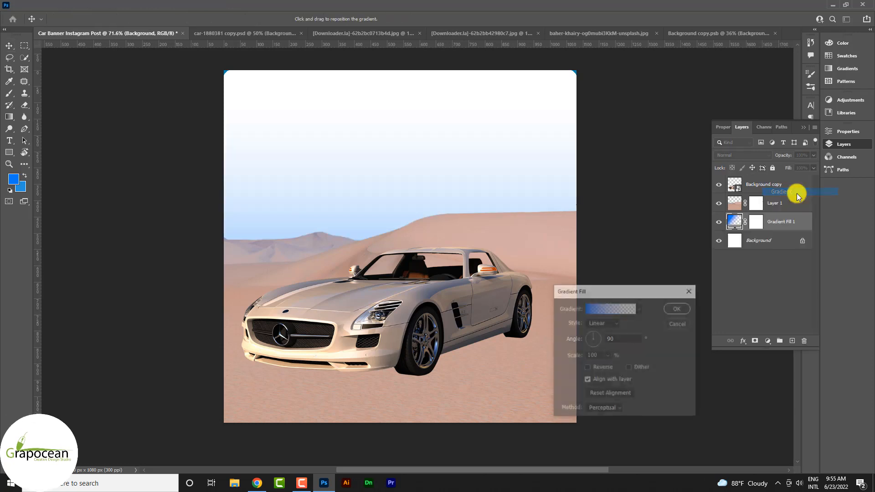
Step: Apply the third preset of the Blues group to the gradient fill and move its light blue stop to location 52%
{"action": "left_click", "coordinate": [614, 312]}
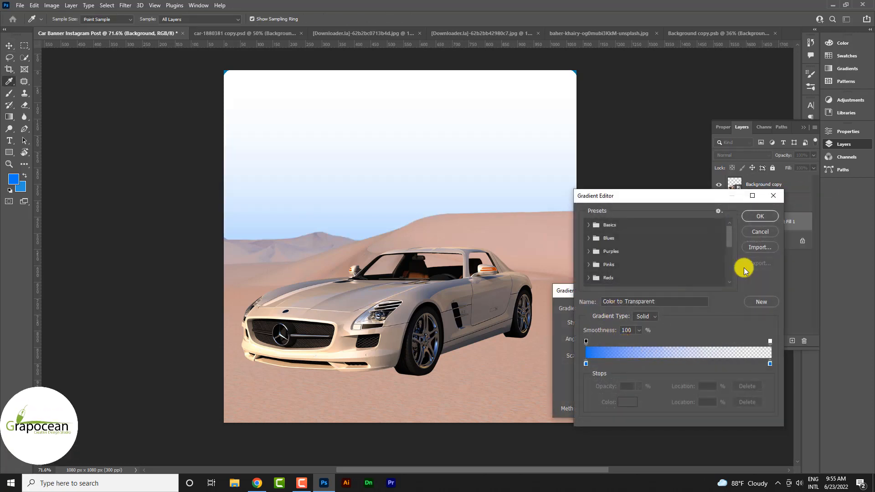
{"action": "left_click", "coordinate": [760, 221]}
{"action": "left_click", "coordinate": [628, 317]}
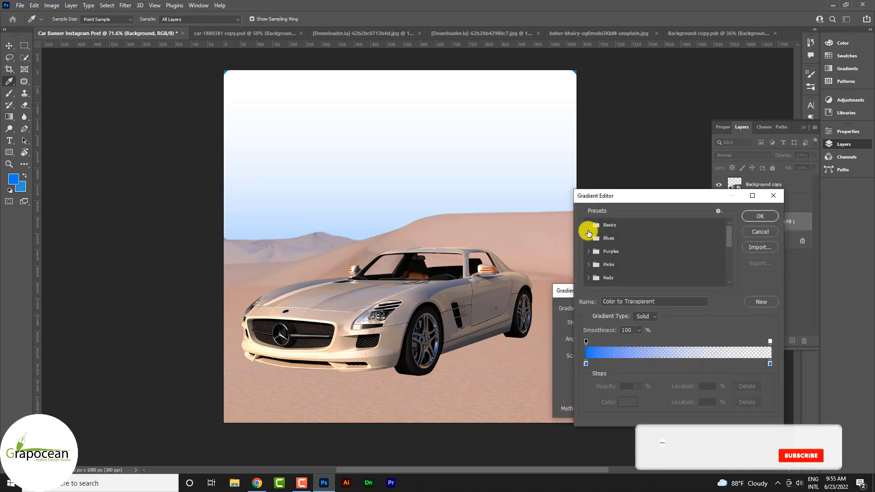
{"action": "left_click", "coordinate": [589, 238]}
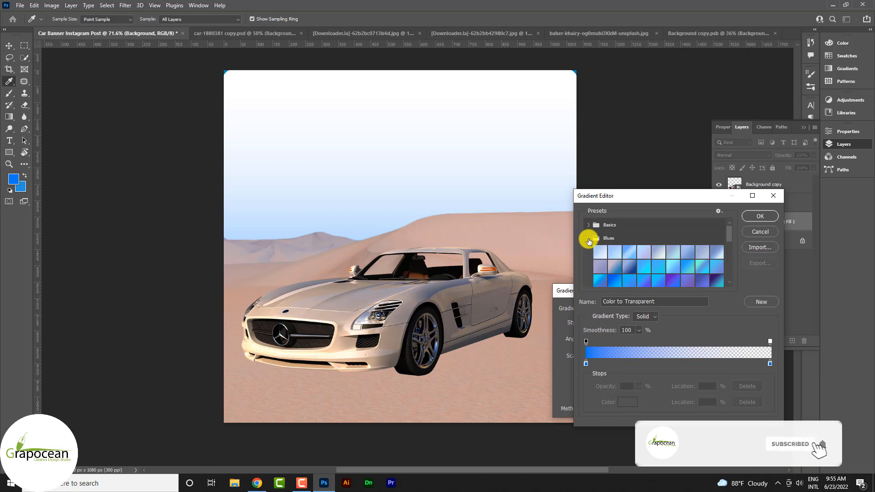
{"action": "left_click", "coordinate": [629, 252]}
{"action": "left_click_drag", "start_coordinate": [693, 364], "coordinate": [683, 364]}
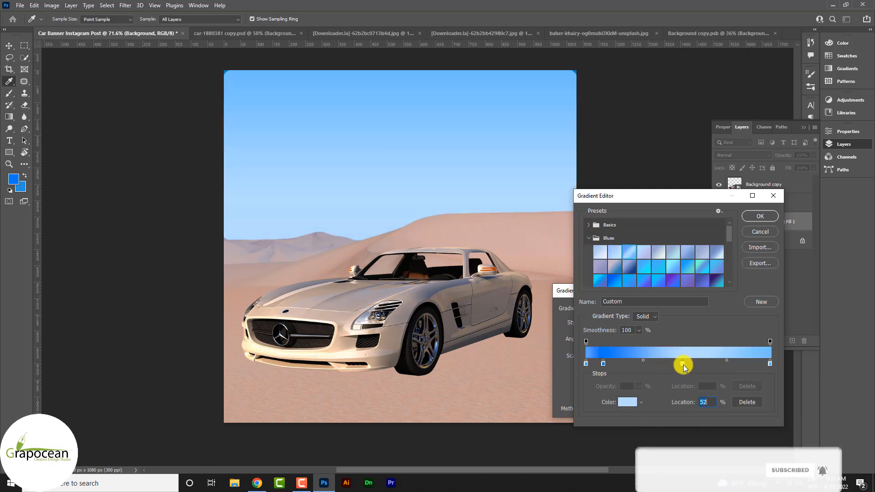
{"action": "left_click", "coordinate": [761, 216]}
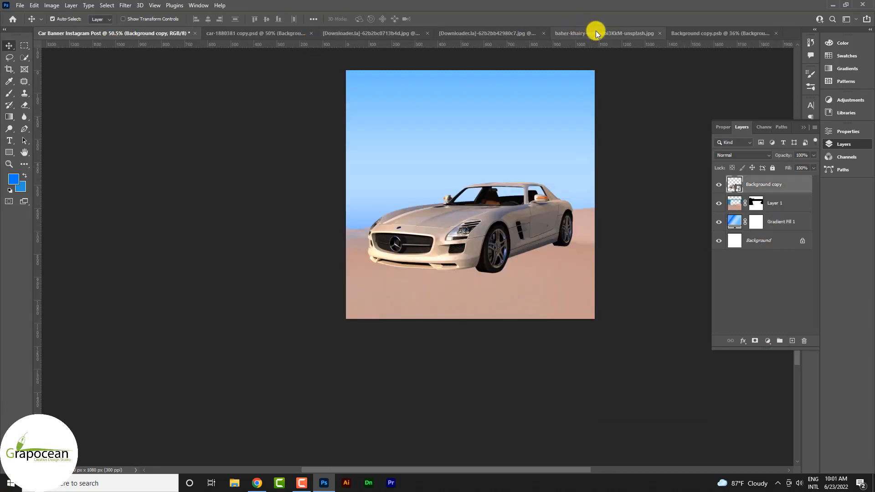
Step: Bring the single-cloud image into the Car Banner document above the car and set its blend mode to Screen
{"action": "left_click", "coordinate": [597, 35]}
{"action": "left_click", "coordinate": [695, 32]}
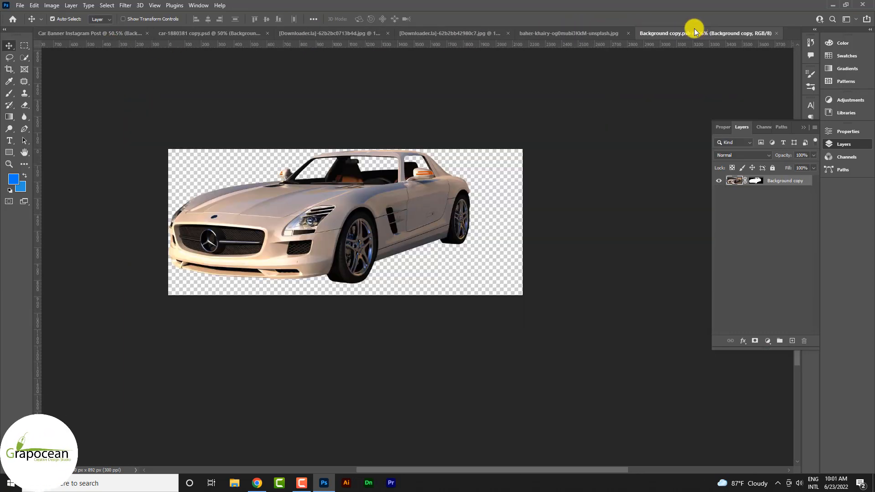
{"action": "left_click", "coordinate": [244, 33]}
{"action": "left_click", "coordinate": [338, 33]}
{"action": "left_click_drag", "start_coordinate": [442, 222], "coordinate": [471, 201]}
{"action": "left_click", "coordinate": [754, 155]}
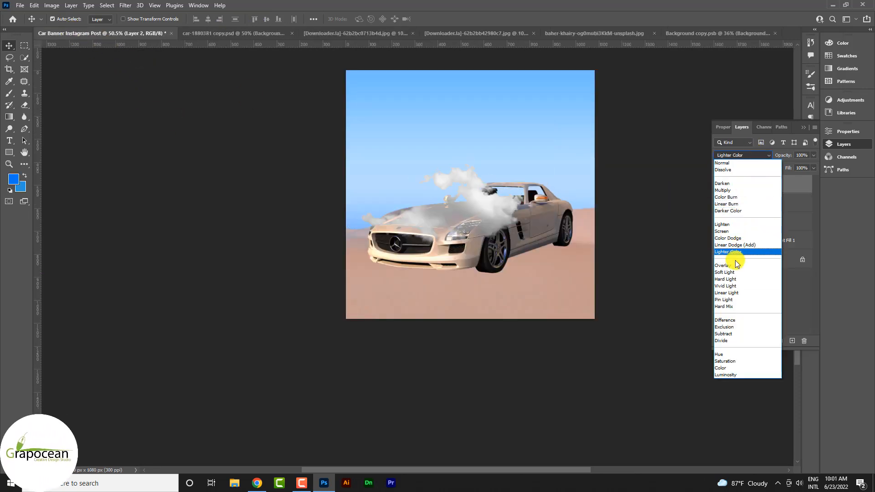
{"action": "left_click", "coordinate": [732, 231]}
Step: Duplicate the cloud layer to thicken the cloud and reposition the clouds above the car
{"action": "left_click_drag", "start_coordinate": [436, 188], "coordinate": [437, 220]}
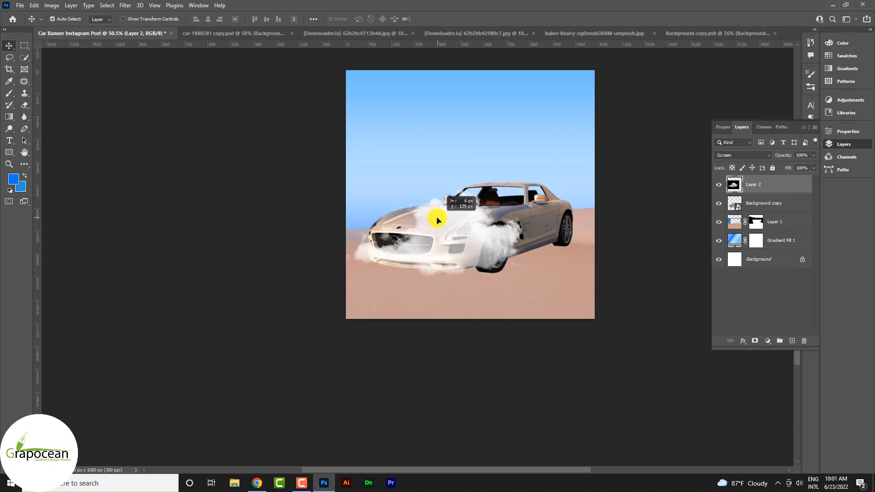
{"action": "key", "text": "ctrl+j"}
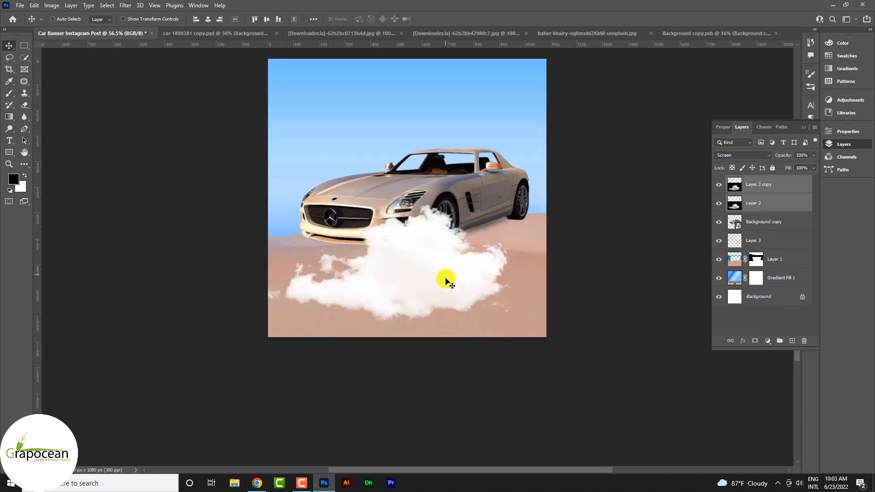
{"action": "left_click_drag", "start_coordinate": [446, 280], "coordinate": [451, 151]}
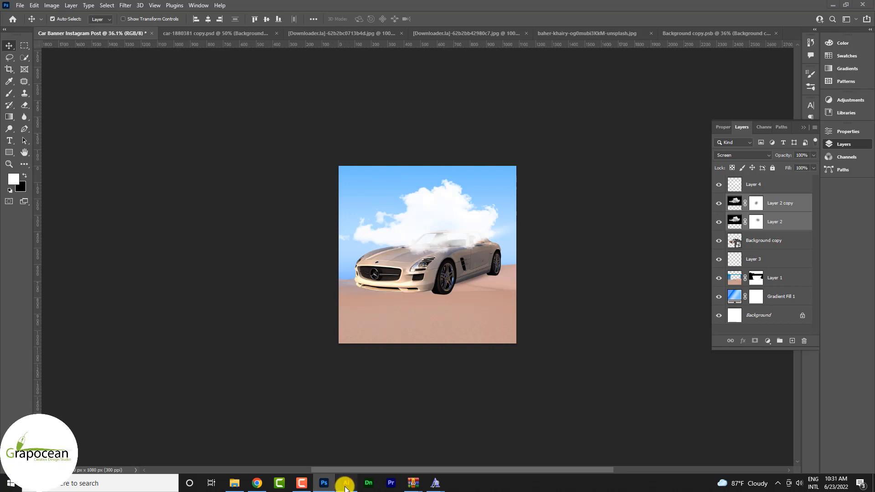
Step: Switch to Illustrator and add the text "Faster" on the empty area outside the artboard
{"action": "left_click", "coordinate": [345, 486]}
{"action": "left_click", "coordinate": [11, 84]}
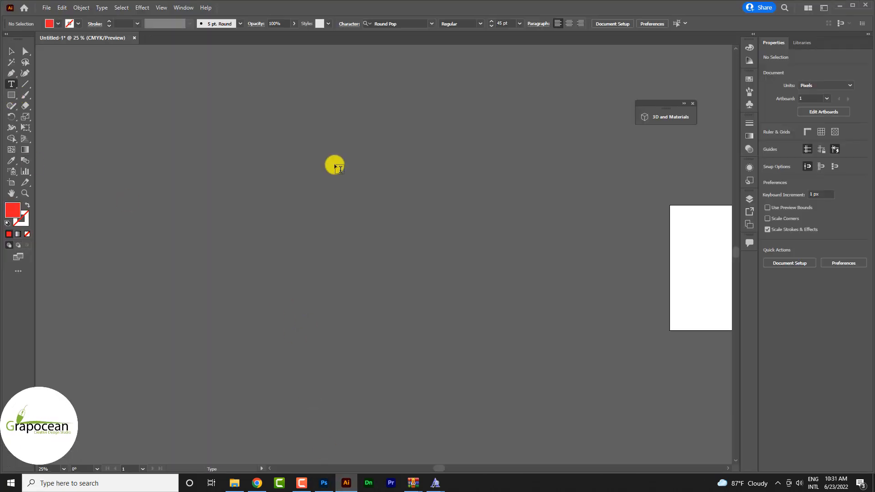
{"action": "left_click", "coordinate": [333, 169]}
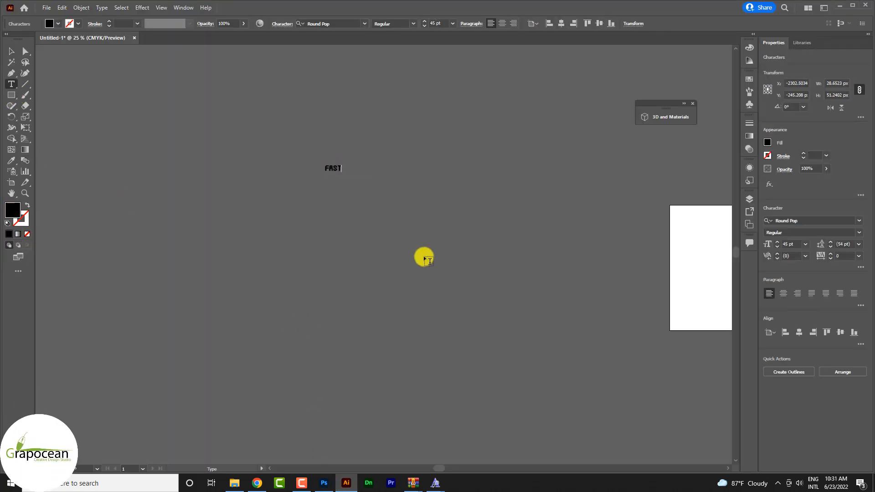
{"action": "scroll", "coordinate": [358, 175], "scroll_direction": "up", "scroll_amount": 3}
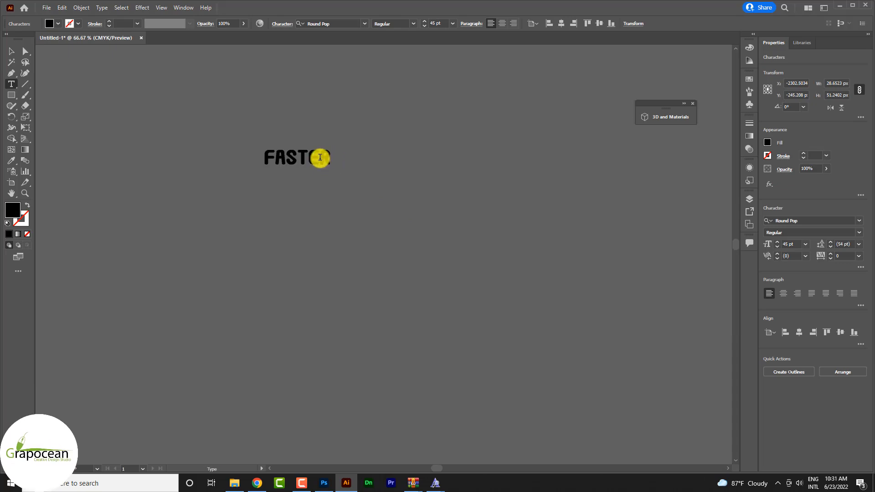
Step: Set the font of the "Faster" text to Hey Haters
{"action": "type", "text": "hay"}
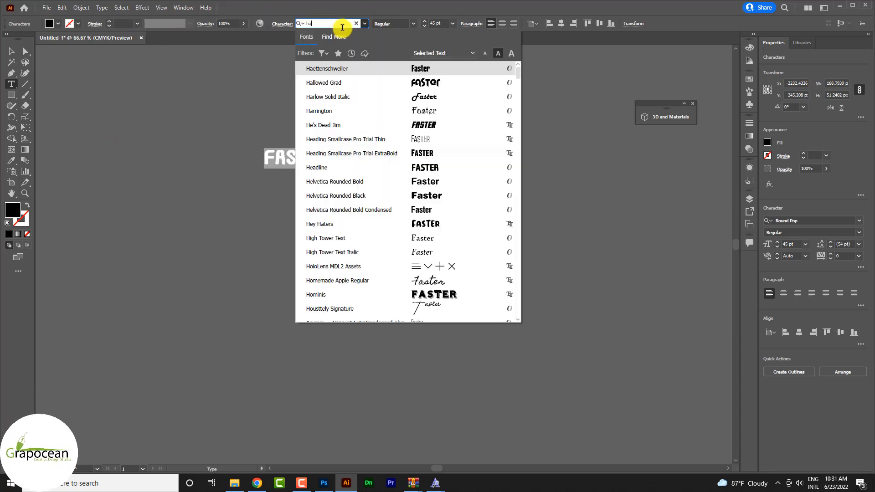
{"action": "key", "text": "BackSpace"}
{"action": "key", "text": "BackSpace"}
{"action": "type", "text": "ey"}
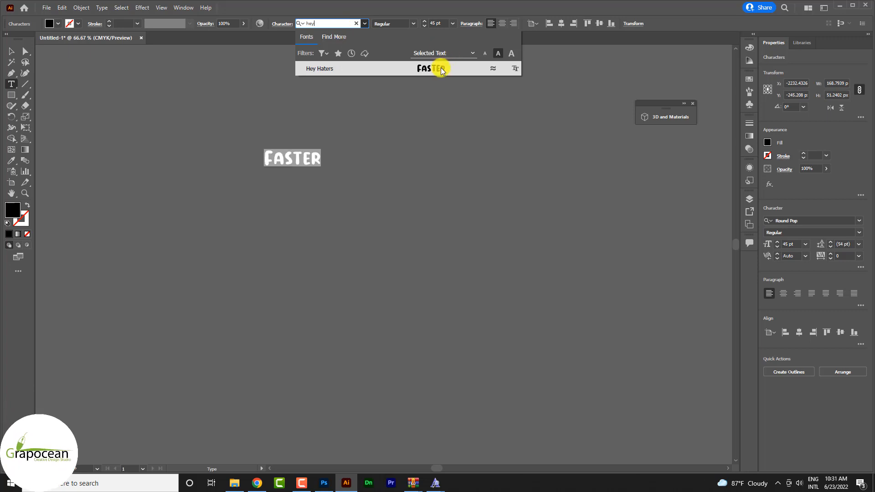
{"action": "left_click", "coordinate": [442, 69]}
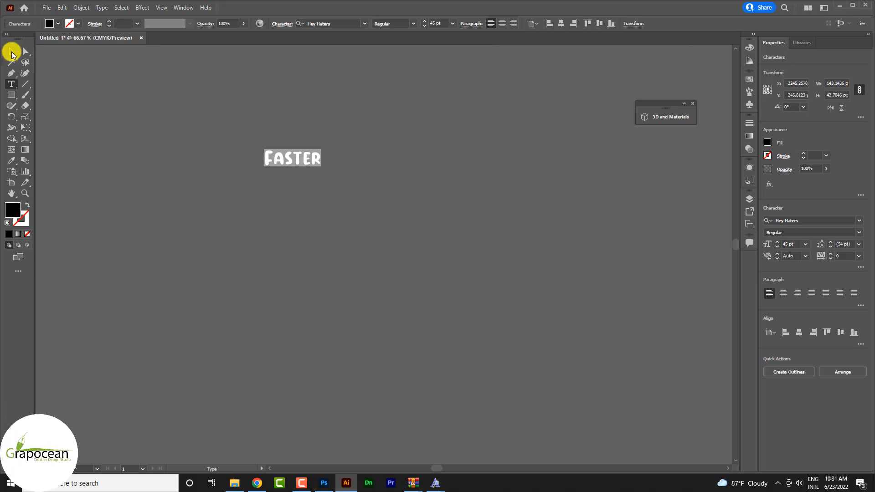
Step: Enlarge the "Faster" text proportionally to about 260 pt
{"action": "left_click", "coordinate": [11, 53]}
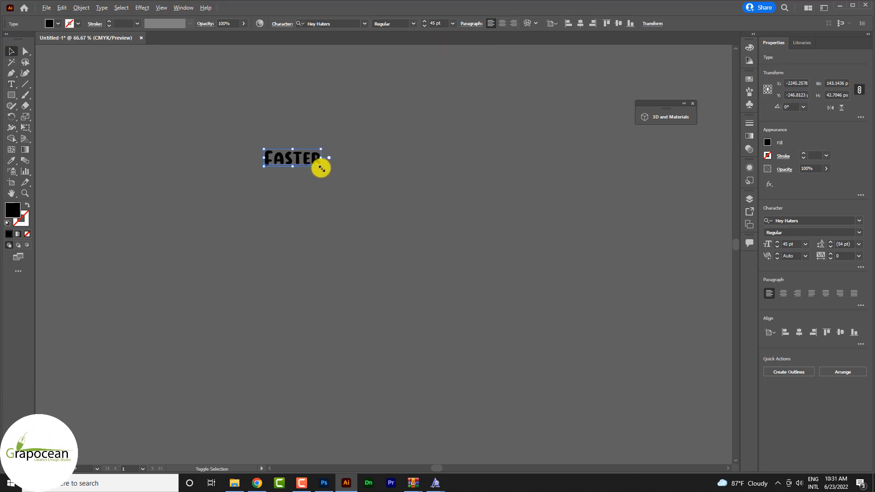
{"action": "left_click_drag", "start_coordinate": [322, 169], "coordinate": [458, 250]}
{"action": "left_click", "coordinate": [368, 265]}
{"action": "scroll", "coordinate": [364, 250], "scroll_direction": "down", "scroll_amount": 4}
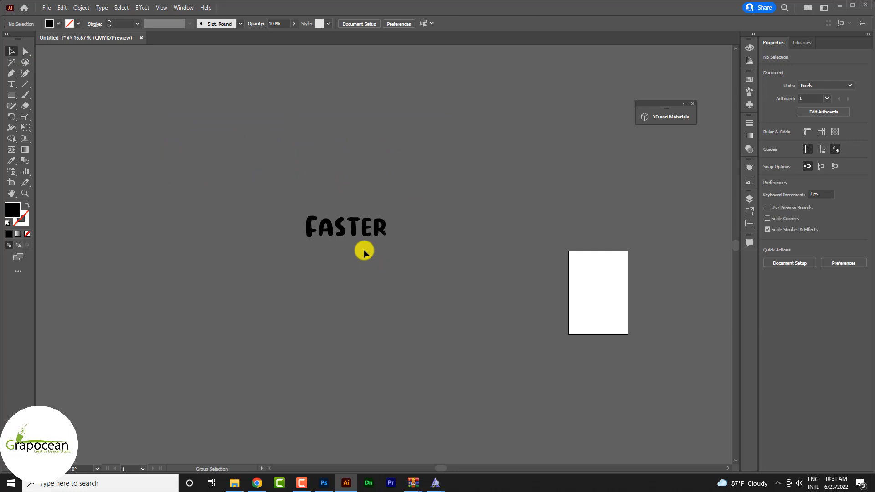
Step: Tighten the tracking of all letters in the "Faster" text to -60
{"action": "left_click", "coordinate": [375, 227]}
{"action": "left_click_drag", "start_coordinate": [311, 220], "coordinate": [481, 245]}
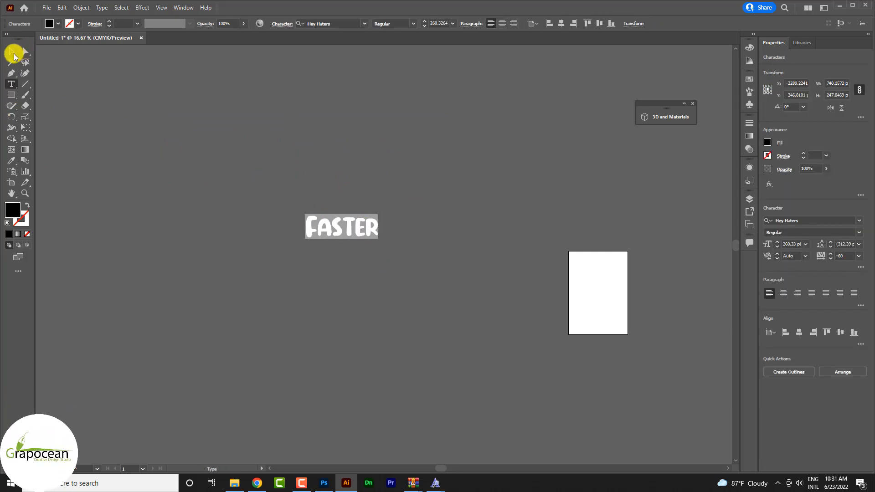
{"action": "left_click", "coordinate": [14, 53]}
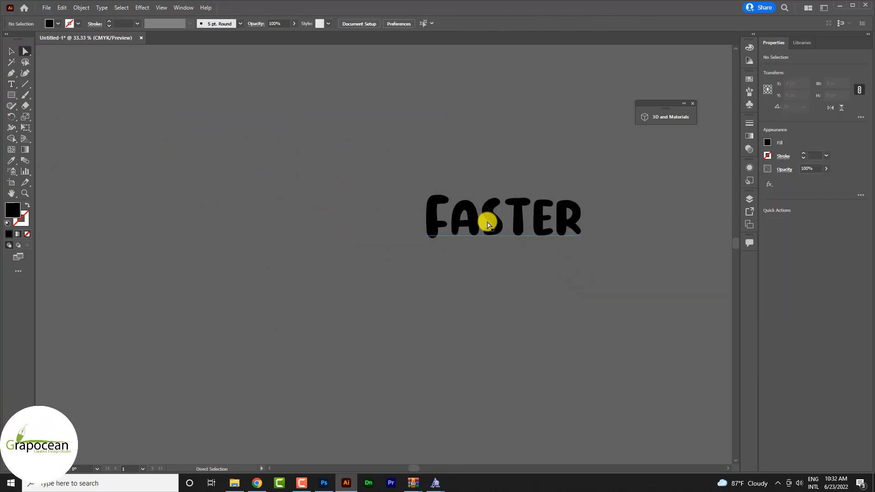
{"action": "right_click", "coordinate": [487, 221]}
{"action": "left_click", "coordinate": [453, 242]}
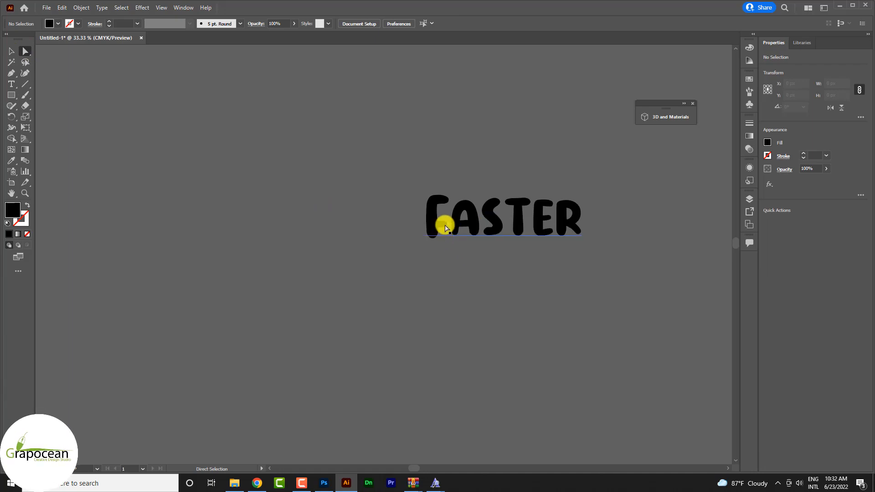
Step: Add a separate text object with the single letter "F" on the empty area away from "Faster"
{"action": "left_click", "coordinate": [12, 84]}
{"action": "left_click", "coordinate": [185, 117]}
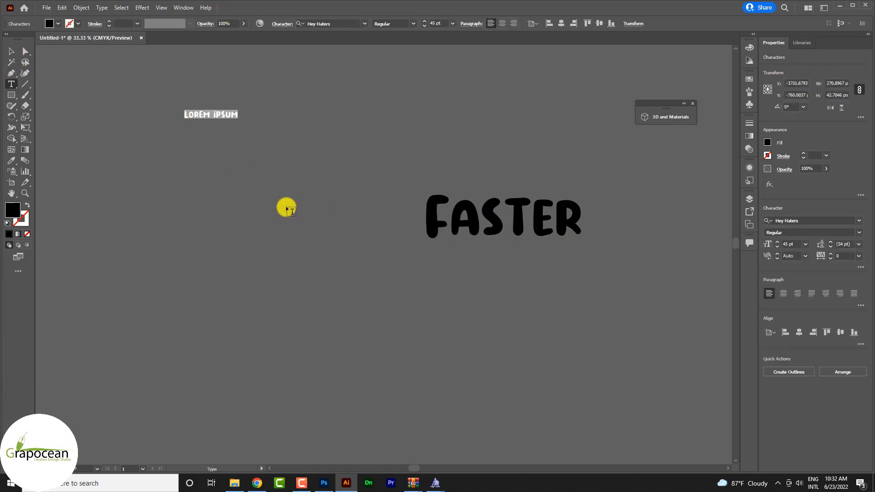
{"action": "key", "text": "ctrl+1"}
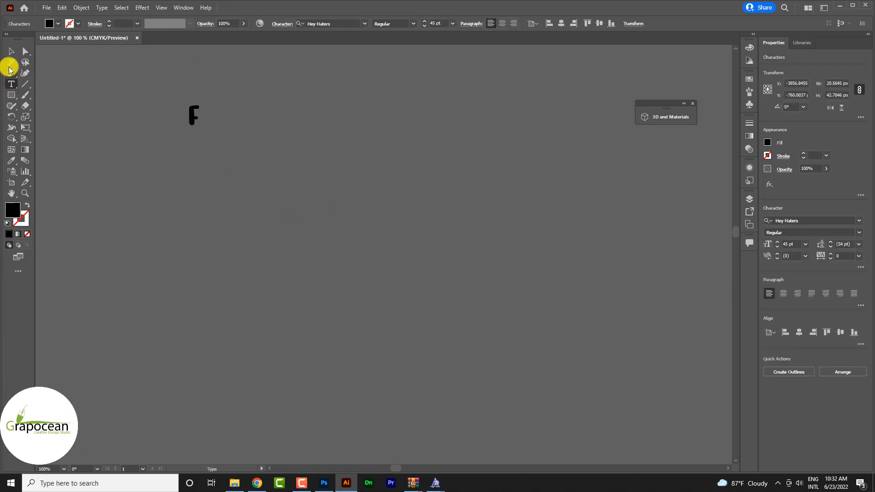
{"action": "left_click", "coordinate": [11, 51]}
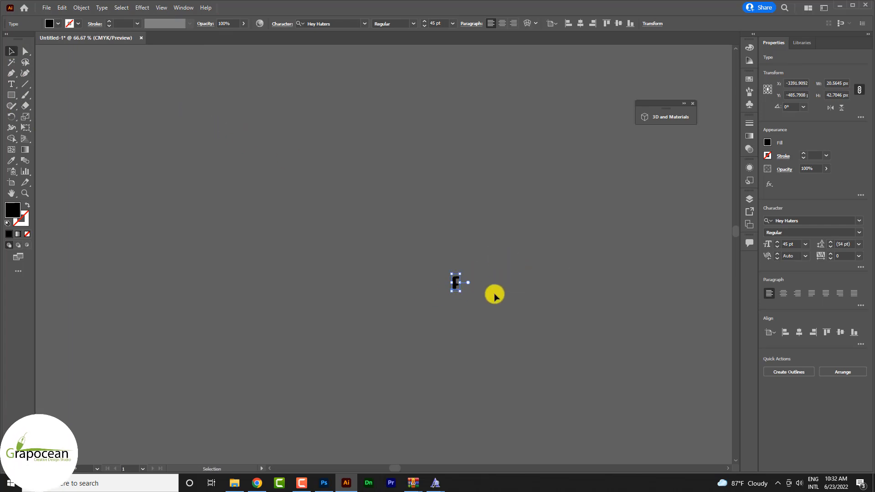
{"action": "key", "text": "ctrl+equal"}
{"action": "key", "text": "ctrl+equal"}
{"action": "key", "text": "ctrl+equal"}
{"action": "key", "text": "ctrl+equal"}
{"action": "key", "text": "ctrl+equal"}
{"action": "key", "text": "ctrl+equal"}
{"action": "left_click", "coordinate": [68, 67]}
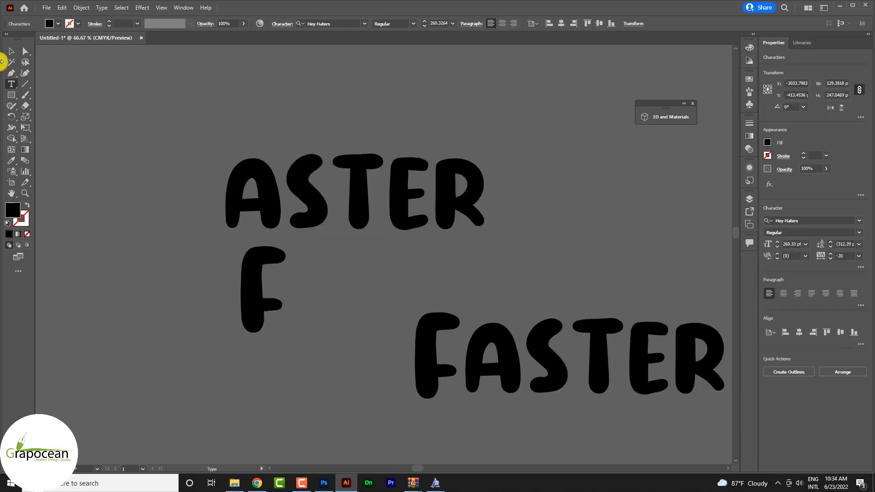
{"action": "left_click", "coordinate": [11, 51]}
Step: Convert the separate "F" below "Aster" to outlines and check its anchor points
{"action": "right_click", "coordinate": [248, 284]}
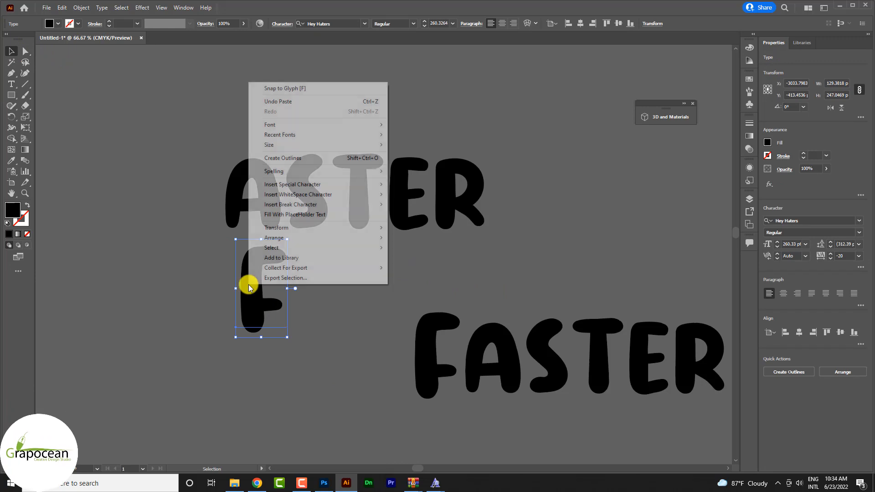
{"action": "left_click", "coordinate": [283, 158]}
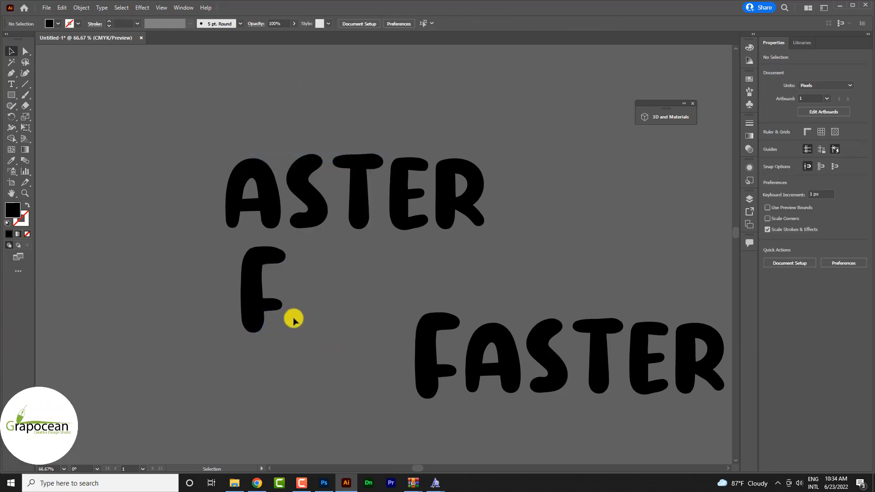
{"action": "left_click", "coordinate": [326, 341]}
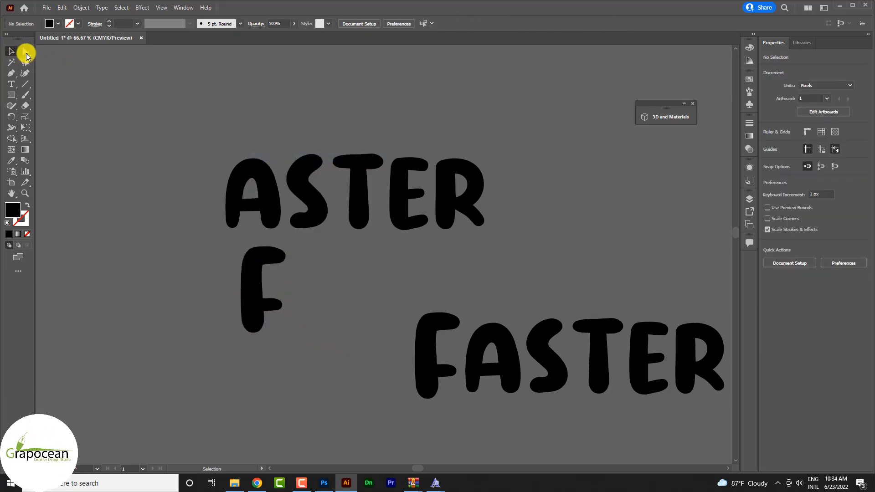
{"action": "left_click", "coordinate": [25, 53]}
{"action": "left_click", "coordinate": [270, 290]}
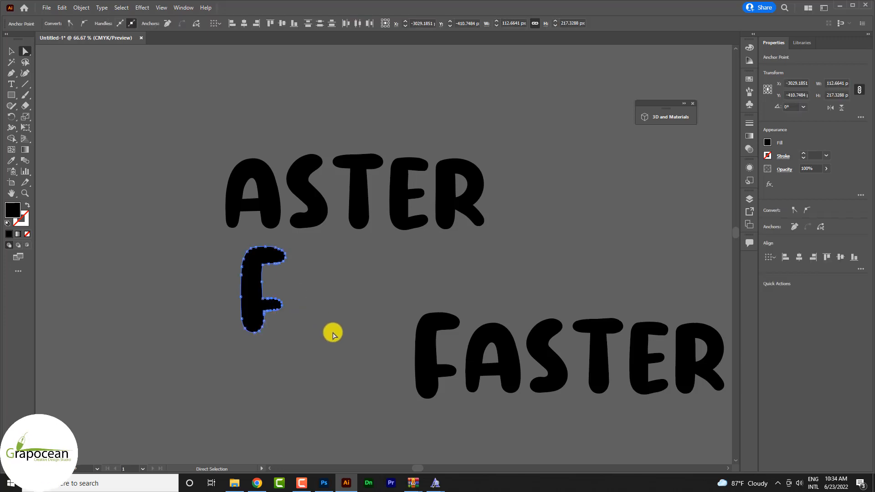
{"action": "left_click", "coordinate": [288, 325]}
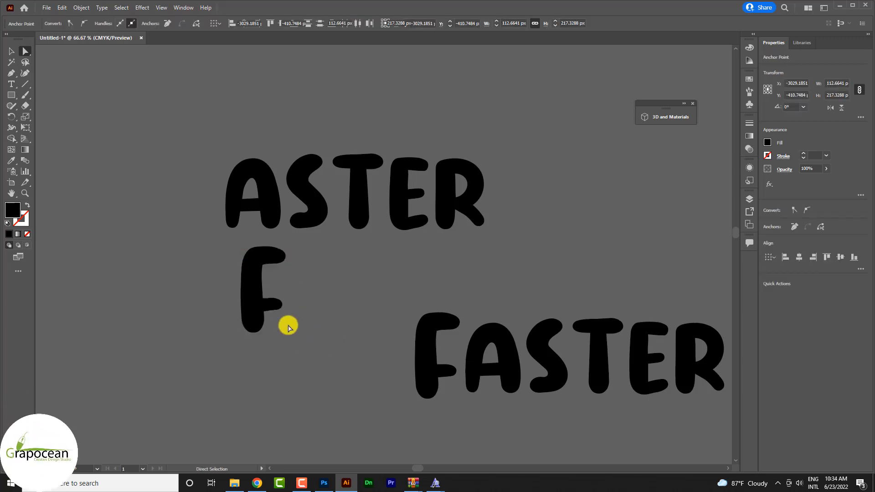
Step: Lasso the anchor points of the outlined F's middle arm and shift the arm upward along the stem
{"action": "scroll", "coordinate": [292, 324], "scroll_direction": "up", "scroll_amount": 3}
{"action": "left_click", "coordinate": [25, 62]}
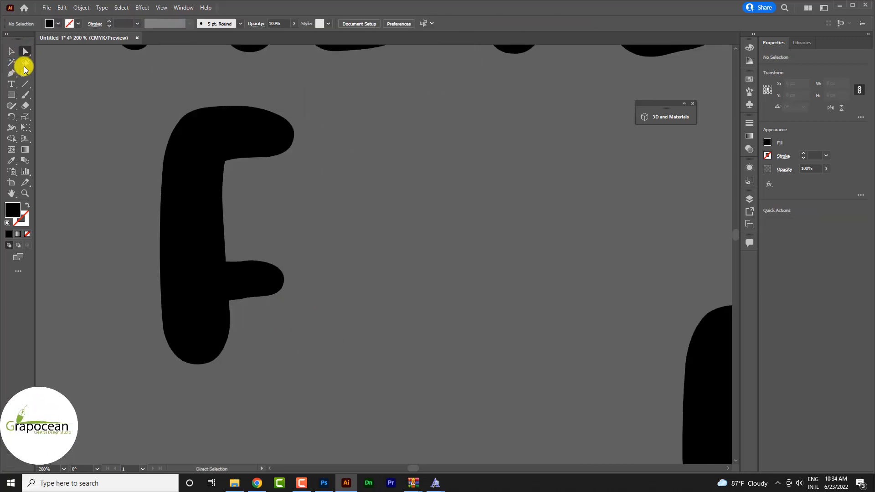
{"action": "left_click", "coordinate": [11, 51]}
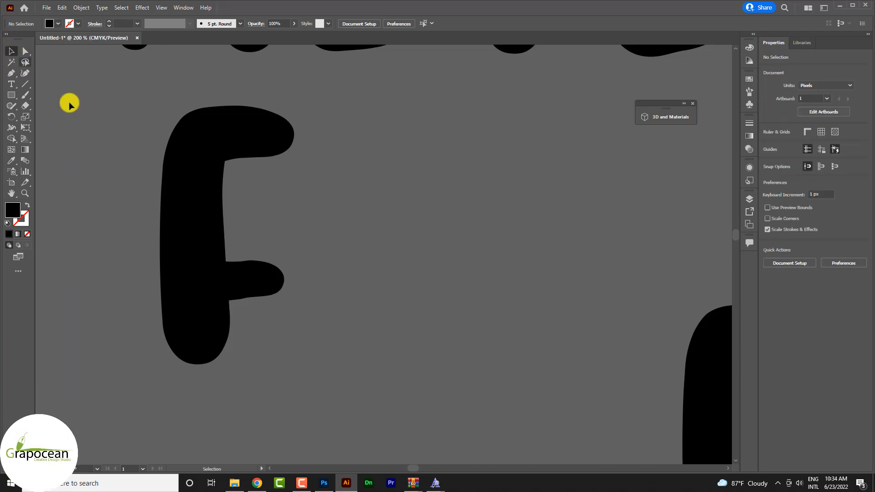
{"action": "left_click", "coordinate": [199, 215]}
{"action": "left_click", "coordinate": [25, 51]}
{"action": "left_click", "coordinate": [25, 62]}
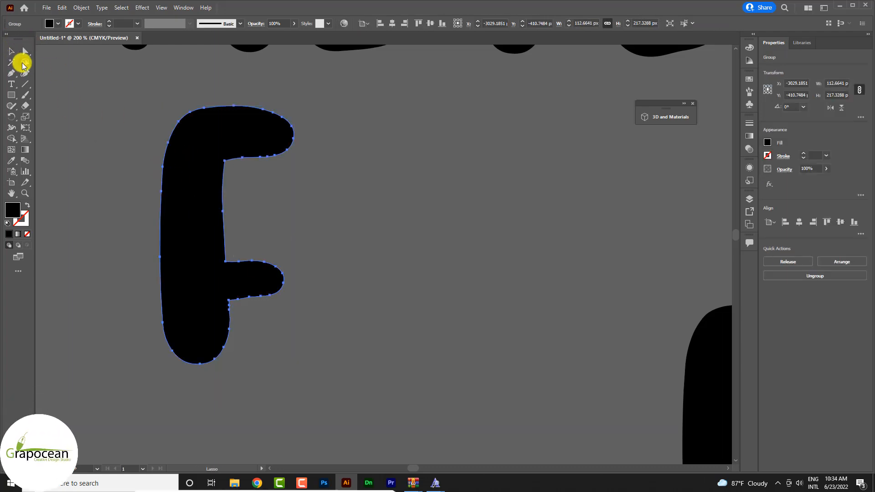
{"action": "mouse_move", "coordinate": [237, 315]}
{"action": "left_mouse_down"}
{"action": "mouse_move", "coordinate": [260, 251]}
{"action": "mouse_move", "coordinate": [302, 295]}
{"action": "mouse_move", "coordinate": [287, 310]}
{"action": "left_mouse_up"}
{"action": "key", "text": "shift+Up"}
{"action": "key", "text": "shift+Up"}
{"action": "key", "text": "shift+Up"}
{"action": "key", "text": "shift+Up"}
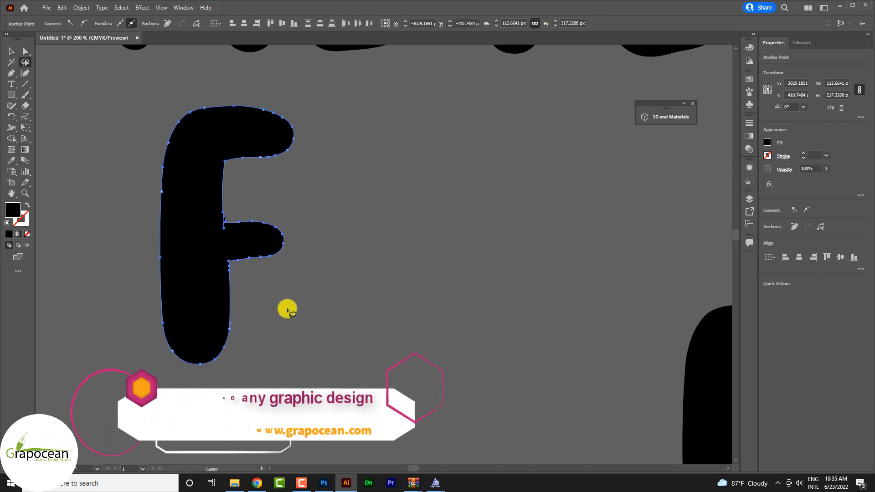
{"action": "key", "text": "Left"}
{"action": "key", "text": "Left"}
{"action": "left_click", "coordinate": [313, 285]}
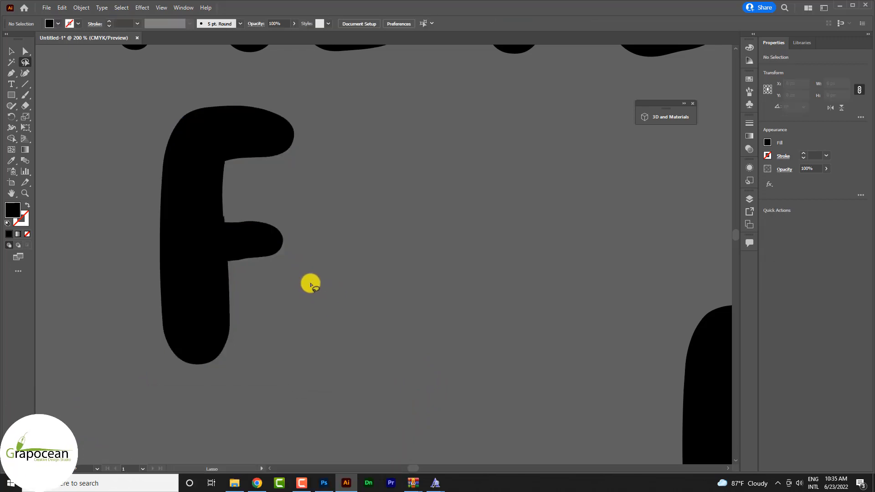
Step: Remove the spike where the F's middle arm meets the stem by adjusting the upper inner corner's anchor point and handle
{"action": "scroll", "coordinate": [206, 220], "scroll_direction": "up", "scroll_amount": 4}
{"action": "key", "text": "ctrl+z"}
{"action": "key", "text": "q"}
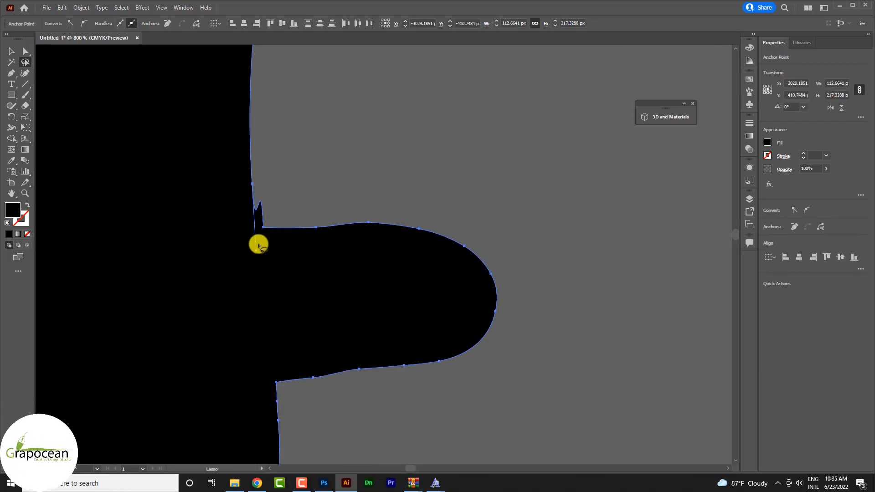
{"action": "left_click_drag", "start_coordinate": [257, 254], "coordinate": [253, 285]}
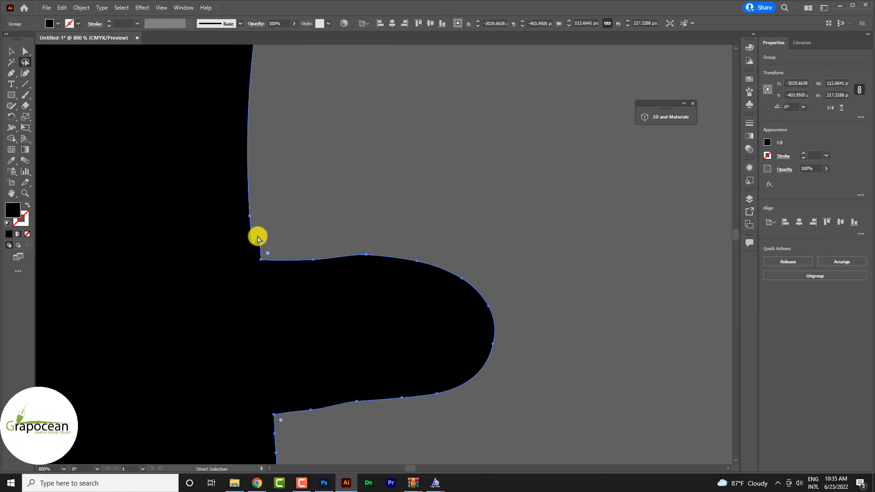
{"action": "left_click", "coordinate": [26, 54]}
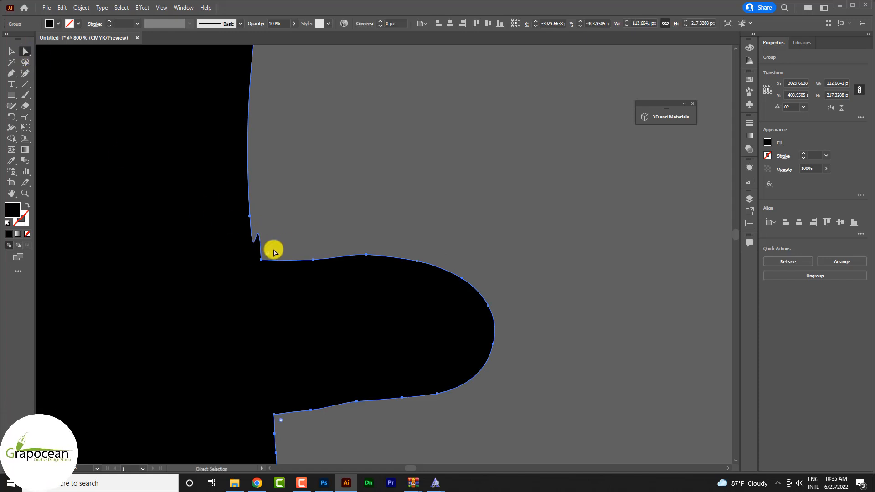
{"action": "left_click_drag", "start_coordinate": [257, 254], "coordinate": [264, 276]}
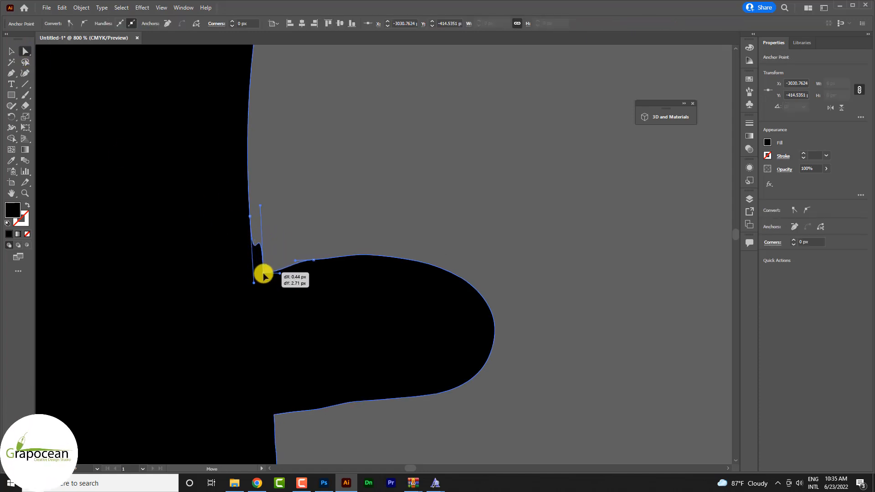
{"action": "left_click_drag", "start_coordinate": [253, 306], "coordinate": [261, 260]}
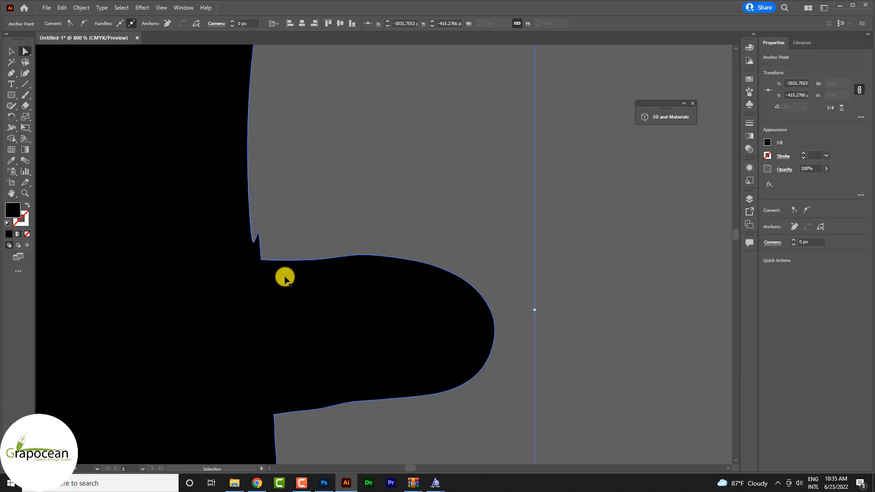
{"action": "left_click", "coordinate": [264, 260]}
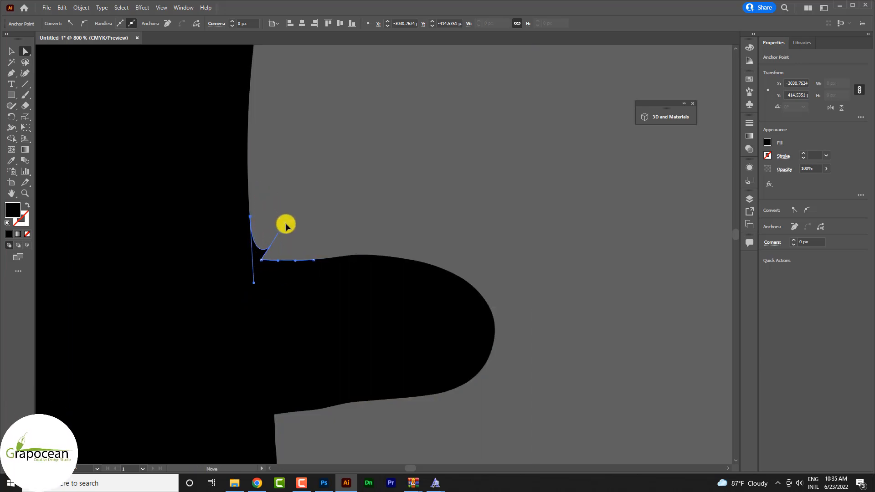
{"action": "left_click_drag", "start_coordinate": [286, 224], "coordinate": [258, 249]}
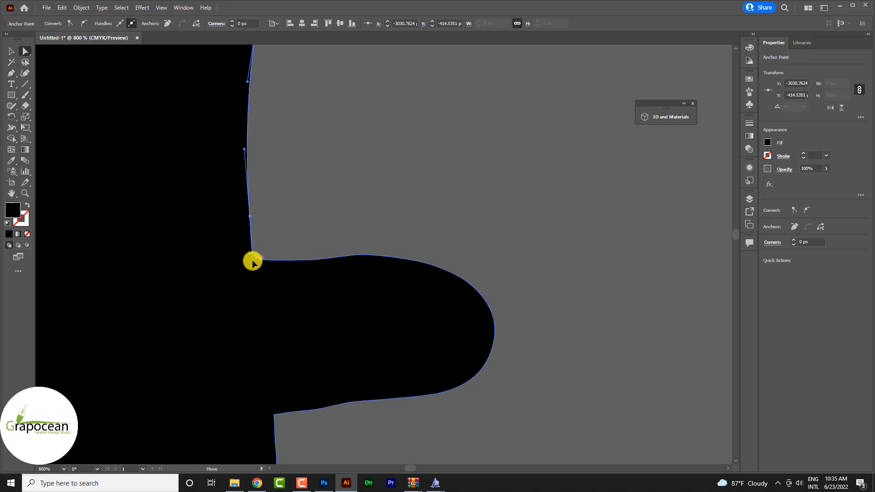
{"action": "left_click", "coordinate": [401, 229]}
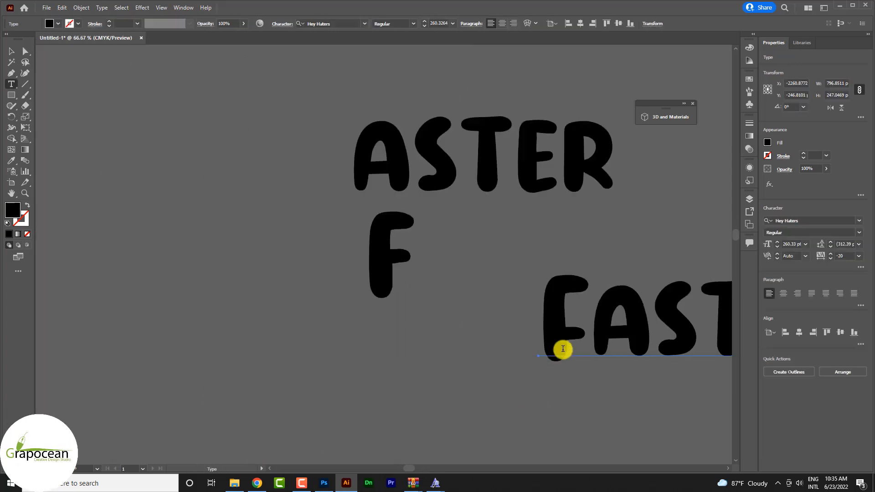
Step: Delete the "F" from the lower "Faster" text and place the reshaped outlined F in front of "aster"
{"action": "left_click_drag", "start_coordinate": [573, 330], "coordinate": [540, 327]}
{"action": "key", "text": "BackSpace"}
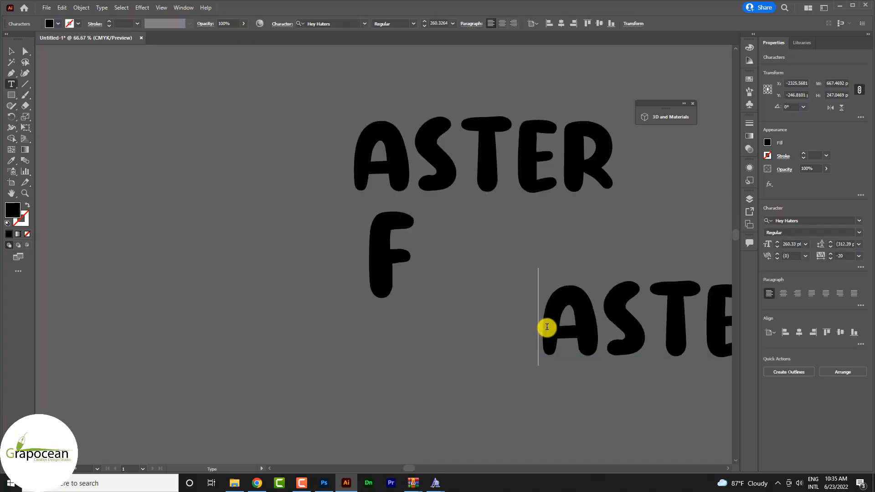
{"action": "left_click", "coordinate": [12, 50]}
{"action": "left_click_drag", "start_coordinate": [388, 258], "coordinate": [499, 332]}
{"action": "left_click", "coordinate": [292, 339]}
{"action": "scroll", "coordinate": [288, 337], "scroll_direction": "down", "scroll_amount": 3}
{"action": "scroll", "coordinate": [456, 350], "scroll_direction": "up", "scroll_amount": 2}
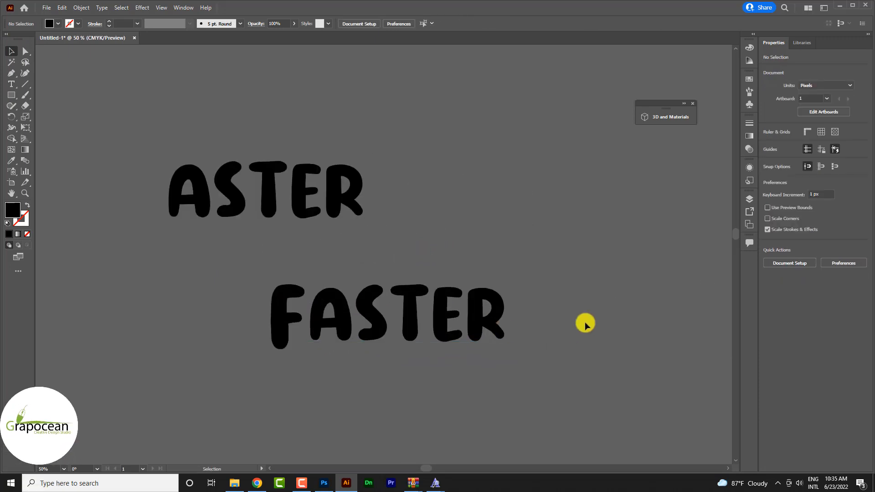
Step: Convert the lower "aster" text to outlines and ungroup it into separate letters
{"action": "left_click", "coordinate": [386, 301]}
{"action": "right_click", "coordinate": [341, 308]}
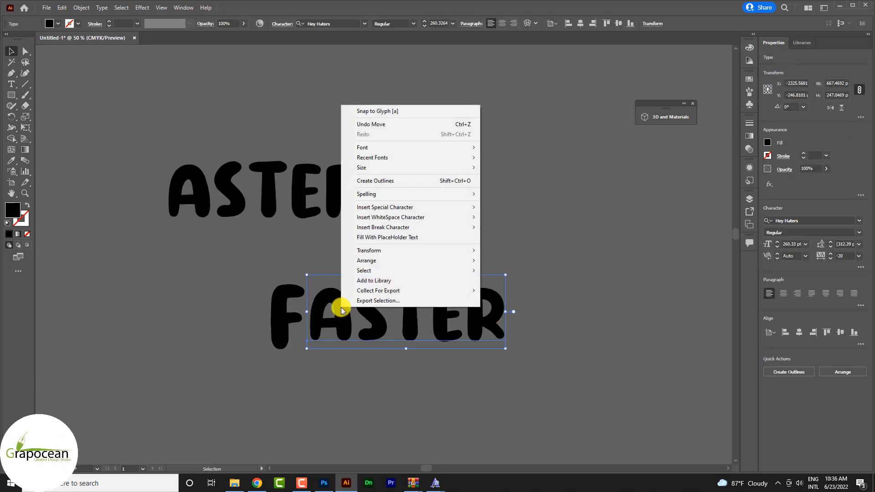
{"action": "left_click", "coordinate": [375, 181]}
{"action": "left_click", "coordinate": [594, 294]}
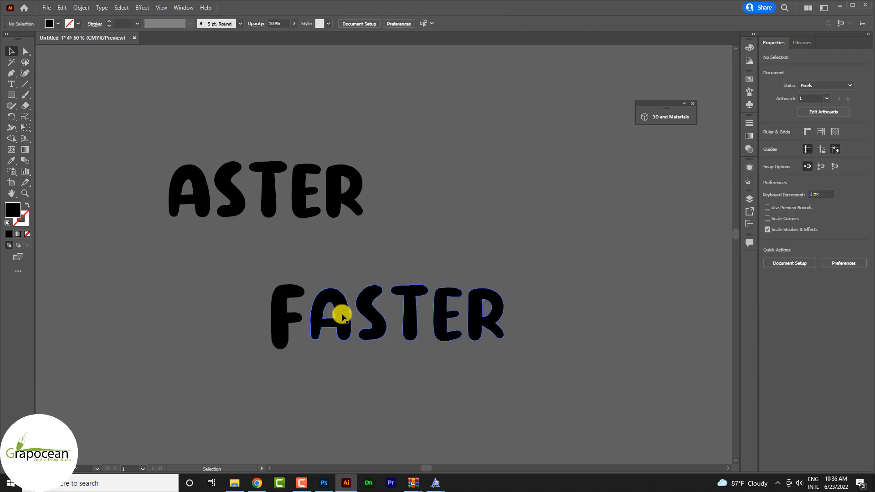
{"action": "left_click_drag", "start_coordinate": [342, 316], "coordinate": [347, 346]}
{"action": "right_click", "coordinate": [395, 314]}
{"action": "left_click", "coordinate": [435, 392]}
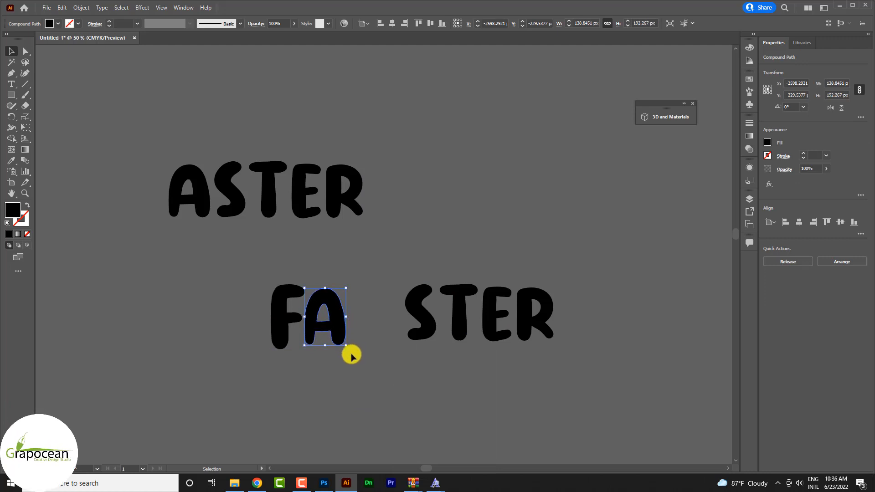
Step: Enlarge the S and T slightly and move them close behind the A
{"action": "left_click_drag", "start_coordinate": [414, 327], "coordinate": [379, 349]}
{"action": "left_click", "coordinate": [398, 373]}
{"action": "left_click", "coordinate": [371, 332]}
{"action": "left_click_drag", "start_coordinate": [380, 315], "coordinate": [383, 315]}
{"action": "left_click_drag", "start_coordinate": [464, 314], "coordinate": [404, 330]}
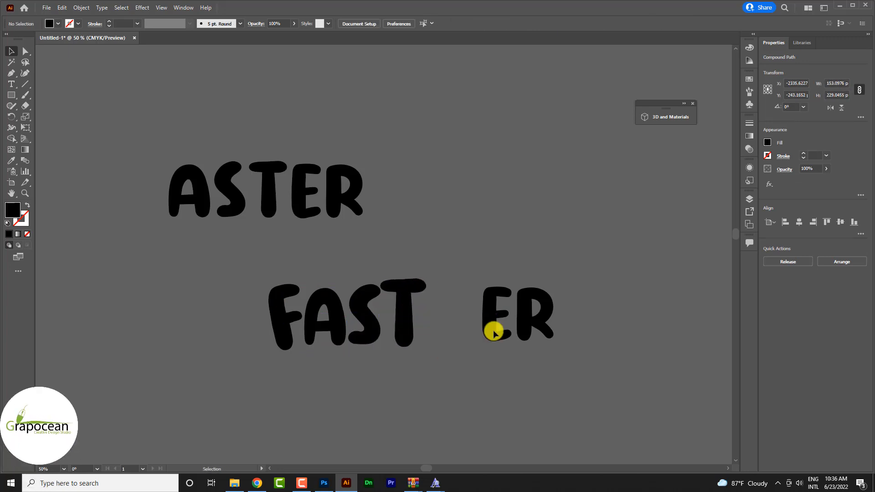
Step: Tilt the E slightly and fit it against the T, and place the enlarged R right behind the E
{"action": "left_click_drag", "start_coordinate": [508, 340], "coordinate": [447, 371]}
{"action": "scroll", "coordinate": [430, 314], "scroll_direction": "up", "scroll_amount": 3}
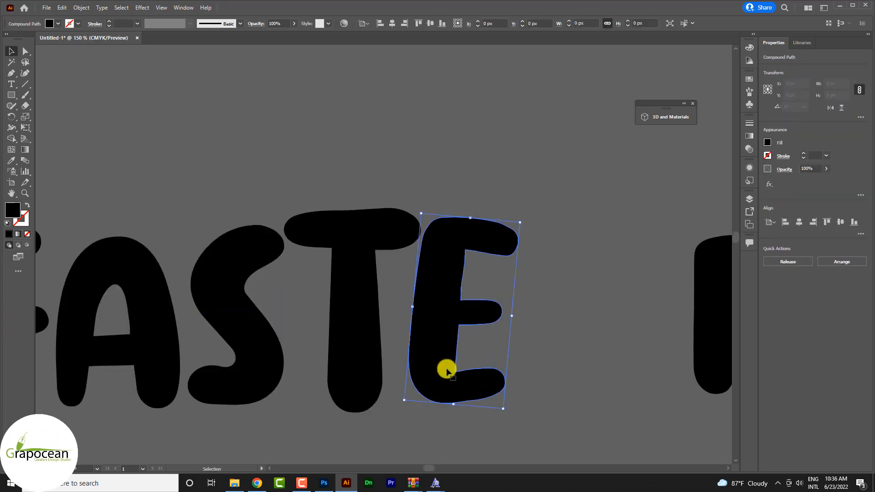
{"action": "scroll", "coordinate": [460, 332], "scroll_direction": "down", "scroll_amount": 3}
{"action": "left_click_drag", "start_coordinate": [549, 338], "coordinate": [531, 324]}
{"action": "mouse_move", "coordinate": [508, 342]}
{"action": "left_mouse_down"}
{"action": "mouse_move", "coordinate": [522, 324]}
{"action": "mouse_move", "coordinate": [495, 339]}
{"action": "left_mouse_up"}
{"action": "left_click", "coordinate": [583, 362]}
{"action": "scroll", "coordinate": [494, 341], "scroll_direction": "up", "scroll_amount": 2}
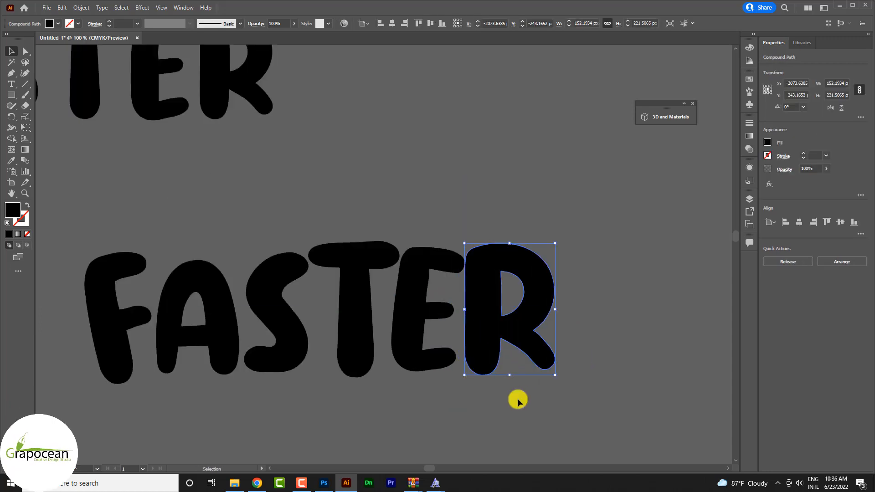
Step: Fine-tune the size of the R and nudge the individual letters to even out the spacing of the lower "Faster"
{"action": "left_click_drag", "start_coordinate": [559, 380], "coordinate": [549, 382]}
{"action": "left_click_drag", "start_coordinate": [499, 335], "coordinate": [502, 334]}
{"action": "left_click_drag", "start_coordinate": [354, 302], "coordinate": [349, 303]}
{"action": "scroll", "coordinate": [329, 388], "scroll_direction": "down", "scroll_amount": 1}
{"action": "left_click_drag", "start_coordinate": [254, 353], "coordinate": [253, 354]}
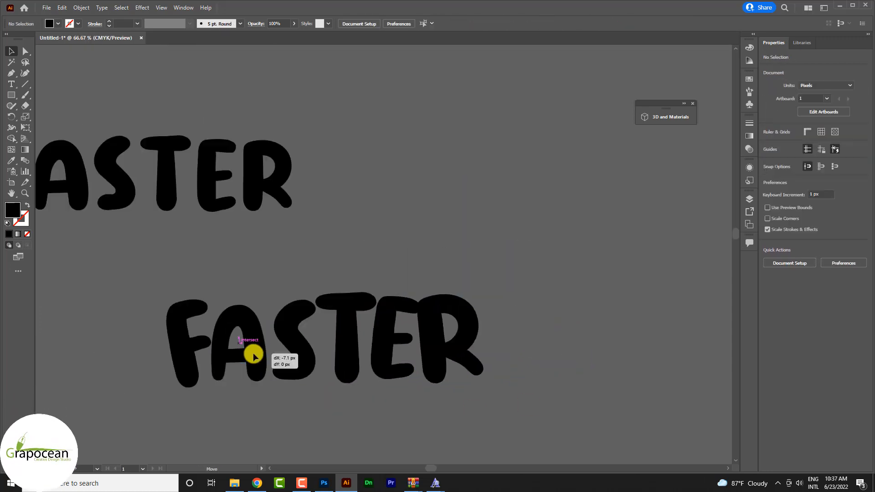
Step: Tighten the spacing of the lower "FASTER" by nudging the T, R and E closer to the letters before them
{"action": "left_click_drag", "start_coordinate": [352, 353], "coordinate": [348, 353]}
{"action": "left_click_drag", "start_coordinate": [433, 347], "coordinate": [425, 346]}
{"action": "left_click_drag", "start_coordinate": [370, 346], "coordinate": [363, 346]}
{"action": "left_click", "coordinate": [444, 410]}
{"action": "scroll", "coordinate": [444, 410], "scroll_direction": "down", "scroll_amount": 3}
{"action": "scroll", "coordinate": [444, 414], "scroll_direction": "up", "scroll_amount": 1}
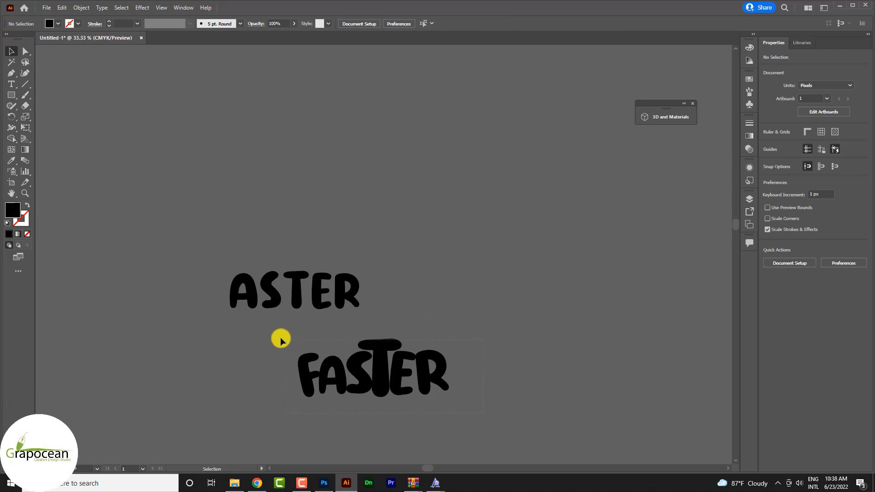
Step: Fill the lower "FASTER" lettering with red
{"action": "left_click_drag", "start_coordinate": [281, 340], "coordinate": [284, 340]}
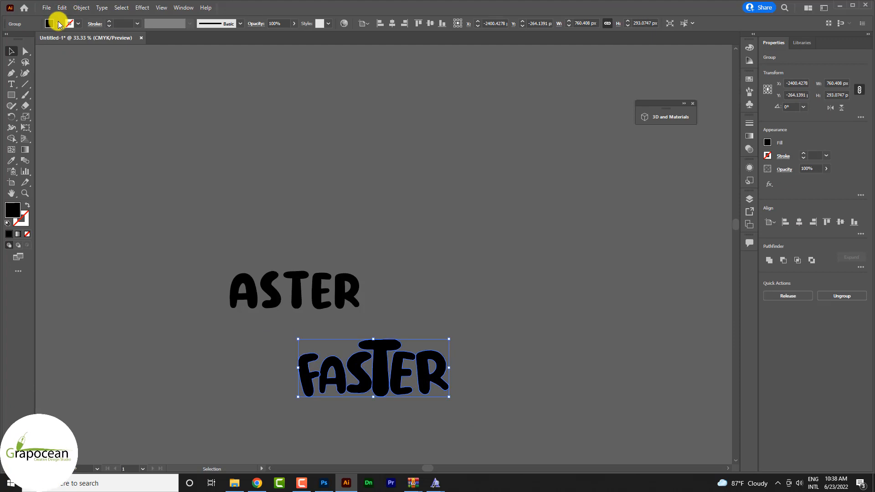
{"action": "left_click", "coordinate": [59, 24]}
{"action": "left_click", "coordinate": [32, 39]}
{"action": "left_click", "coordinate": [492, 358]}
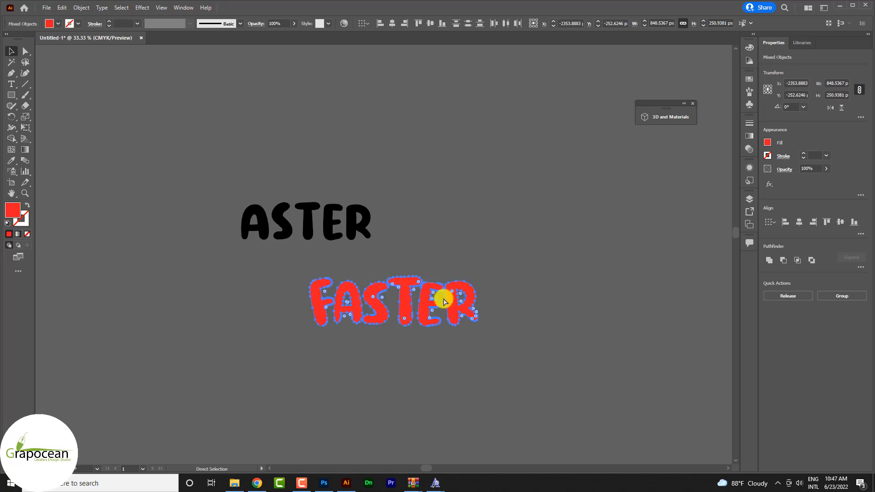
Step: Group the red letters and give them a 3D Inflate effect with 100% volume and the Front rotation preset
{"action": "key", "text": "ctrl+g"}
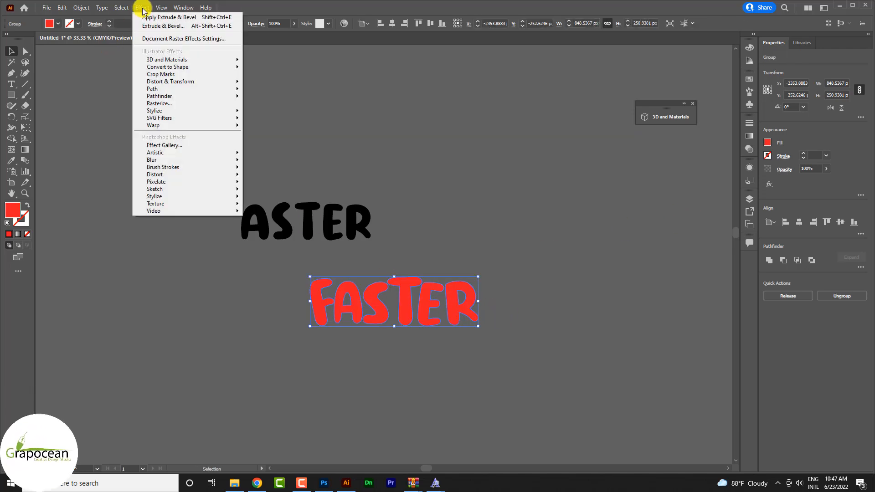
{"action": "left_click", "coordinate": [287, 61]}
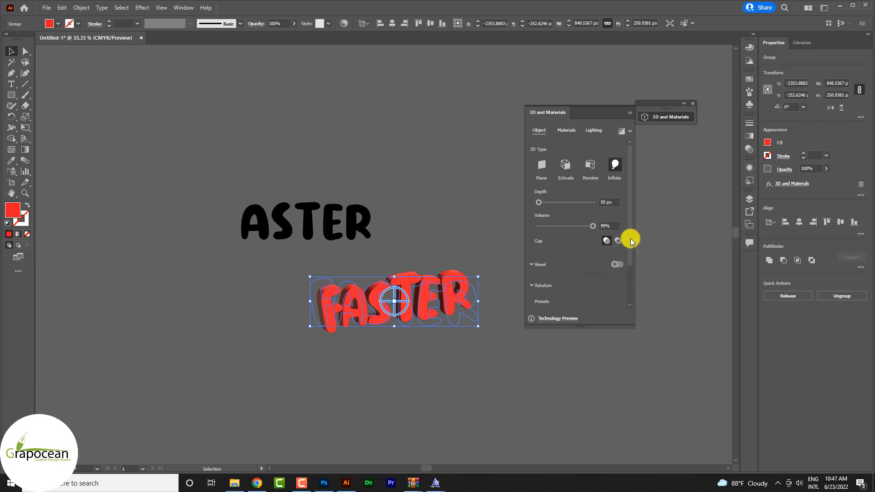
{"action": "left_click_drag", "start_coordinate": [630, 239], "coordinate": [631, 271]}
{"action": "left_click", "coordinate": [570, 260]}
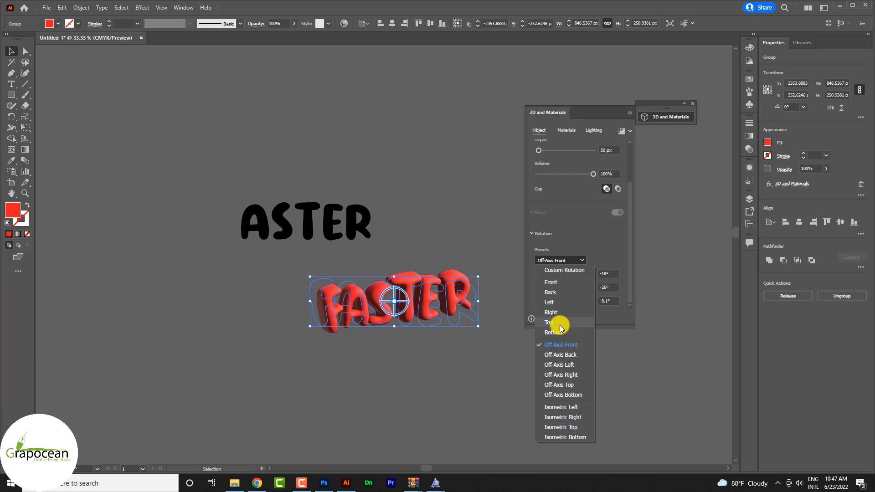
{"action": "left_click", "coordinate": [559, 284]}
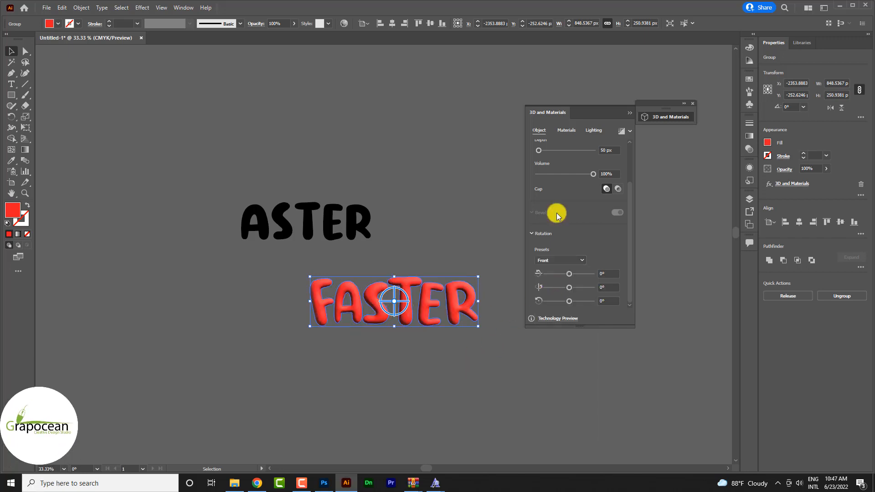
Step: Set the default material of the inflated lettering to roughness 0.26 and metallic 0.66
{"action": "left_click", "coordinate": [567, 132]}
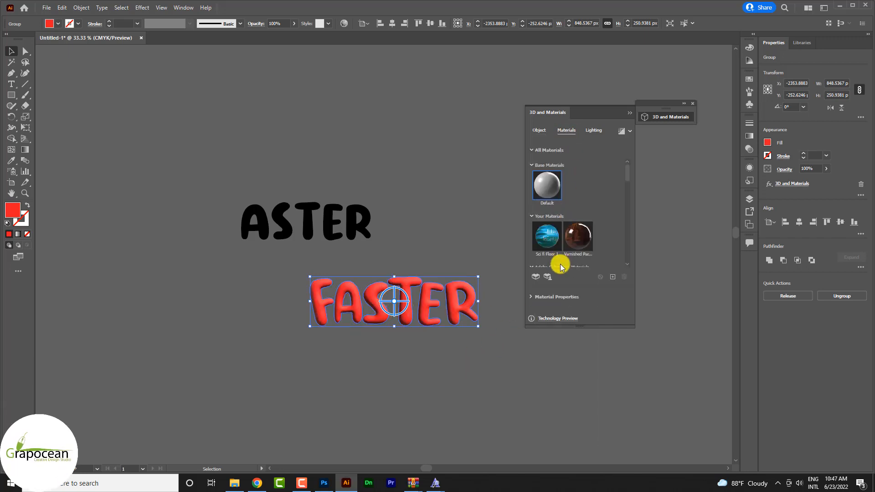
{"action": "left_click", "coordinate": [593, 132]}
{"action": "left_click", "coordinate": [567, 130]}
{"action": "left_click", "coordinate": [544, 192]}
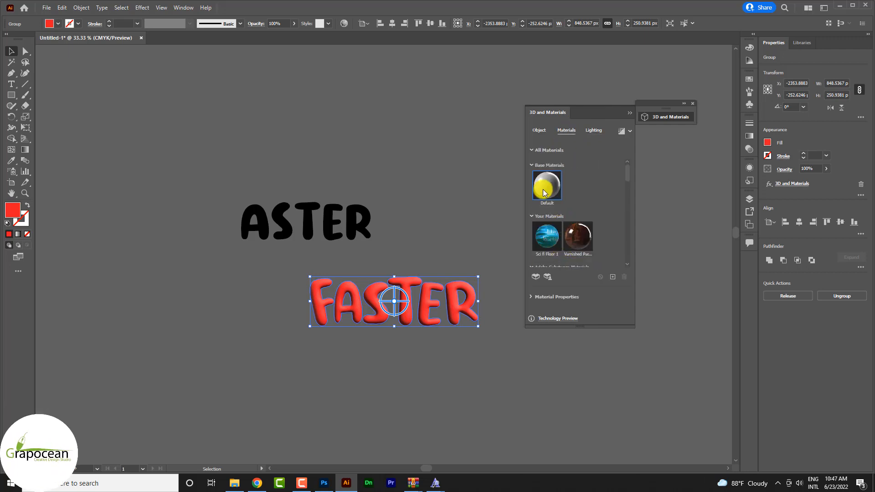
{"action": "left_click", "coordinate": [532, 151]}
{"action": "left_click", "coordinate": [532, 151]}
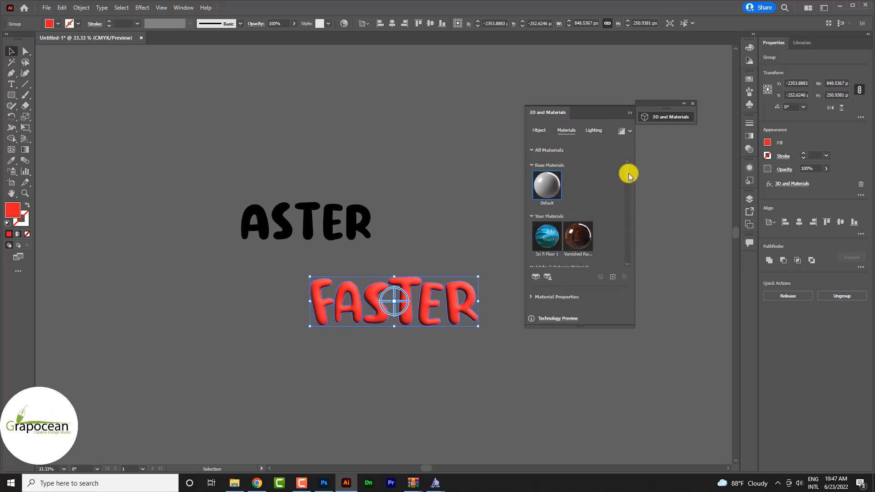
{"action": "mouse_move", "coordinate": [628, 173]}
{"action": "left_mouse_down"}
{"action": "mouse_move", "coordinate": [627, 261]}
{"action": "mouse_move", "coordinate": [629, 165]}
{"action": "left_mouse_up"}
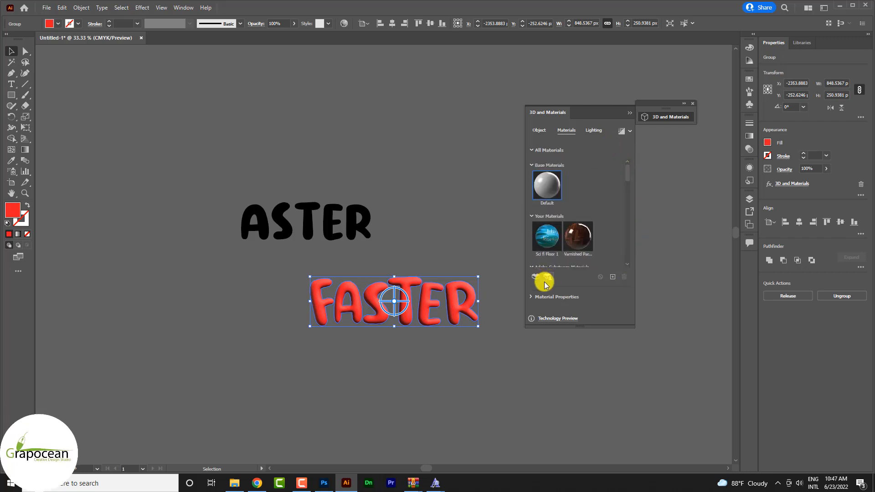
{"action": "left_click", "coordinate": [531, 296]}
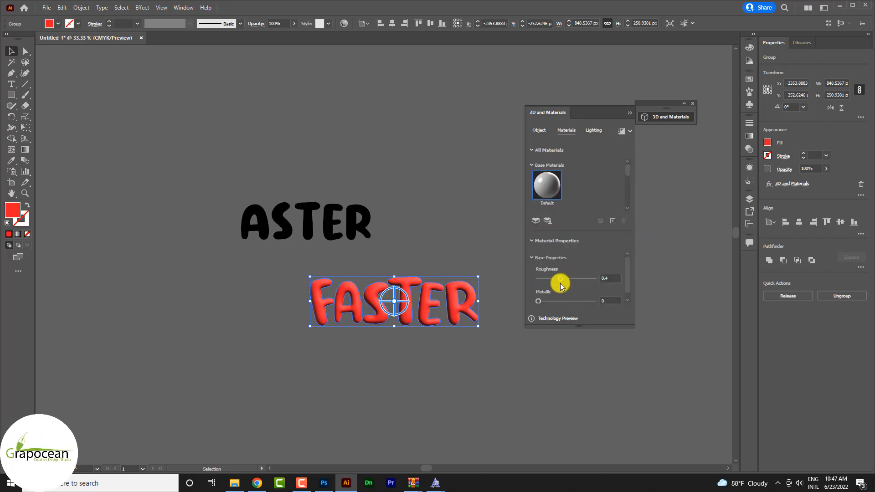
{"action": "left_click_drag", "start_coordinate": [563, 302], "coordinate": [578, 304]}
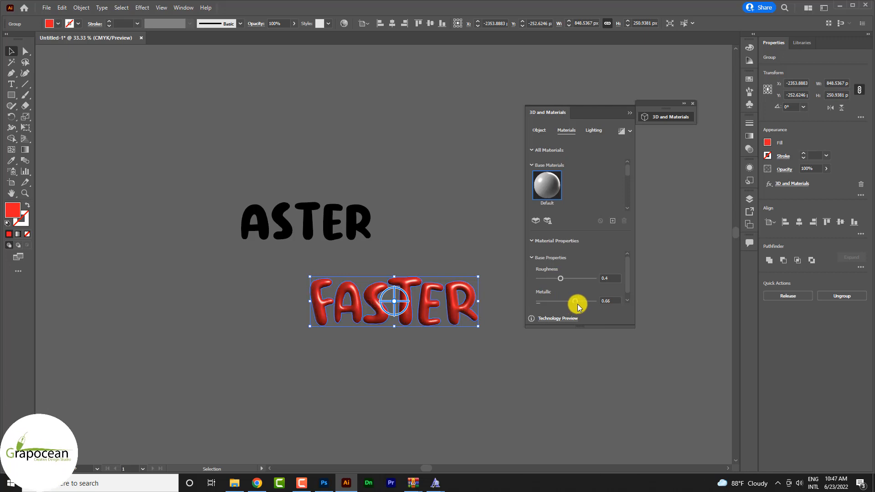
{"action": "left_click_drag", "start_coordinate": [545, 276], "coordinate": [568, 278]}
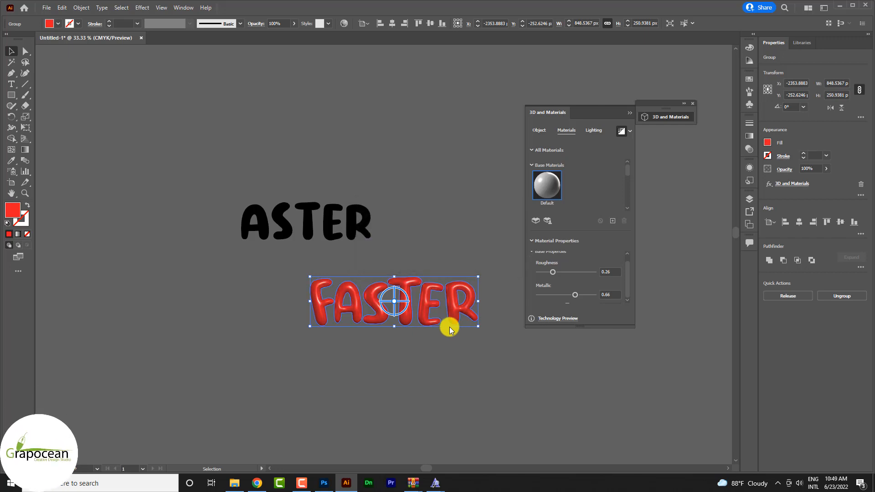
Step: Bring the 3D "FASTER" lettering into the Photoshop banner, scaled down and centred above the car in front of the clouds
{"action": "left_click_drag", "start_coordinate": [429, 305], "coordinate": [324, 485]}
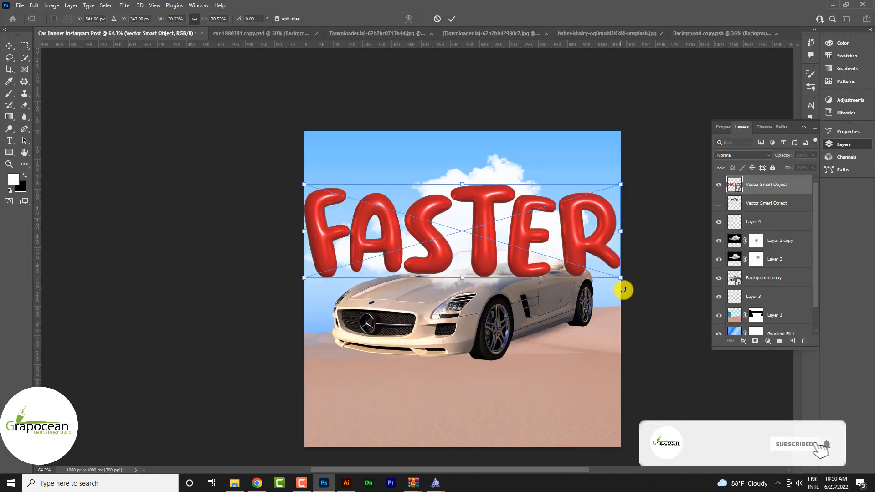
{"action": "left_click_drag", "start_coordinate": [617, 278], "coordinate": [573, 275]}
{"action": "left_click_drag", "start_coordinate": [497, 253], "coordinate": [502, 238]}
{"action": "left_click", "coordinate": [448, 18]}
{"action": "scroll", "coordinate": [513, 230], "scroll_direction": "up", "scroll_amount": 3}
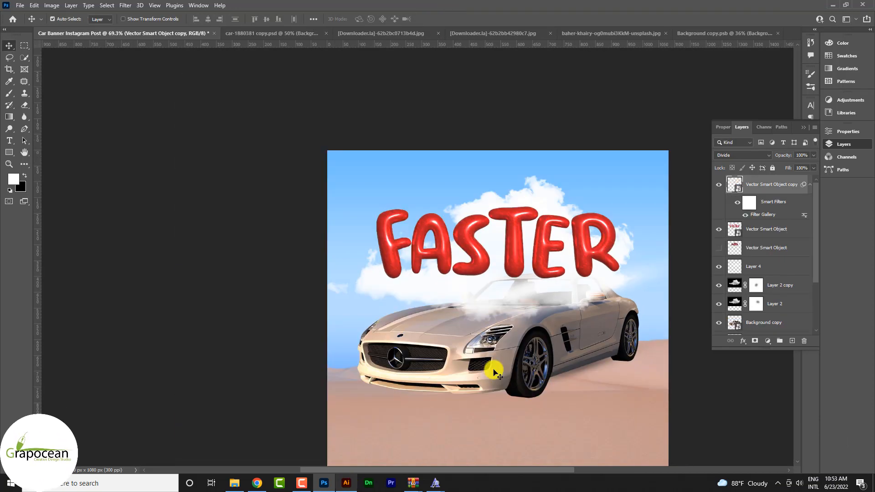
Step: Duplicate the visible red "FASTER" smart object layer and open the Filter Gallery for the copy
{"action": "scroll", "coordinate": [543, 241], "scroll_direction": "up", "scroll_amount": 5}
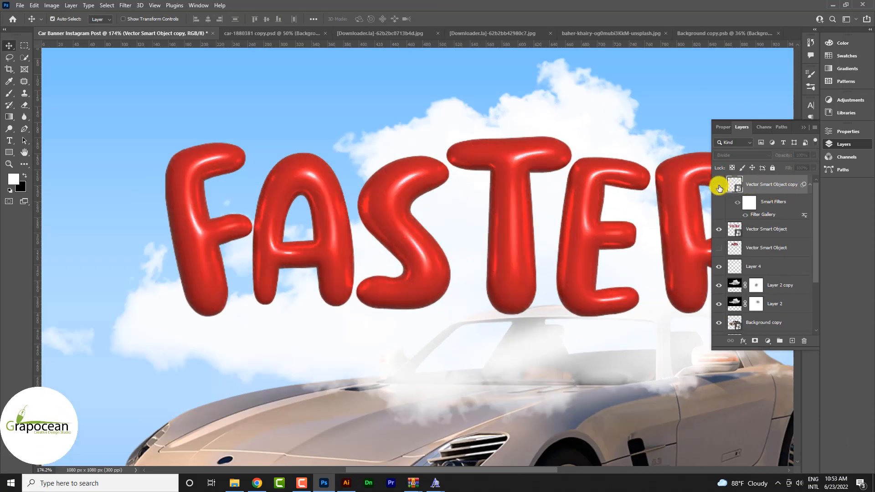
{"action": "left_click", "coordinate": [769, 229]}
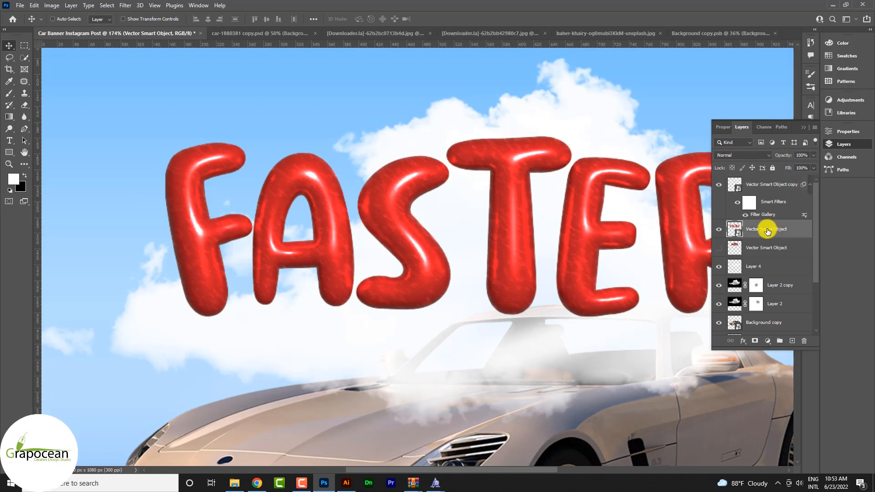
{"action": "key", "text": "ctrl+j"}
{"action": "left_click", "coordinate": [126, 5]}
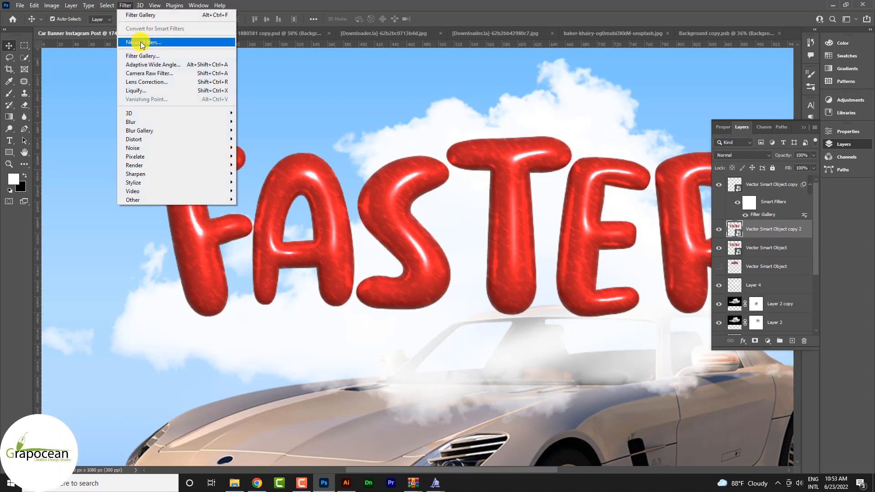
{"action": "left_click", "coordinate": [200, 15]}
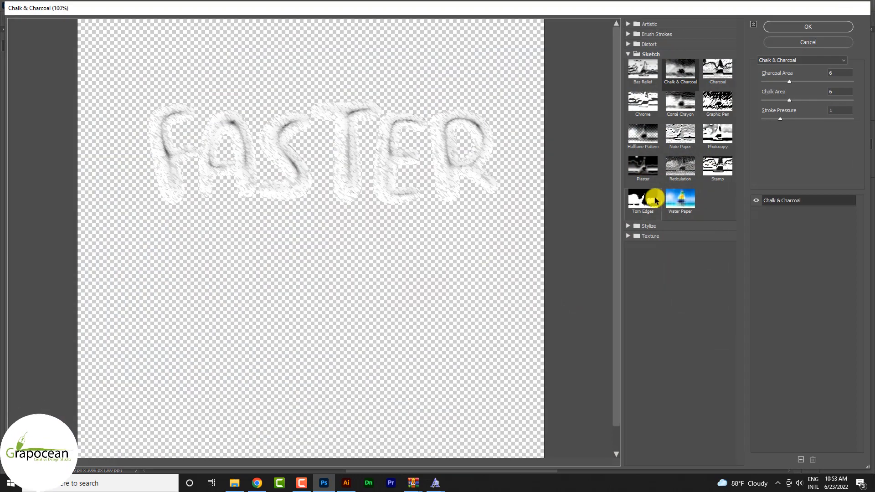
Step: Apply the Glowing Edges filter to the copied lettering with edge width 2, edge brightness 13 and a slightly lowered smoothness
{"action": "left_click", "coordinate": [651, 206]}
{"action": "left_click", "coordinate": [630, 226]}
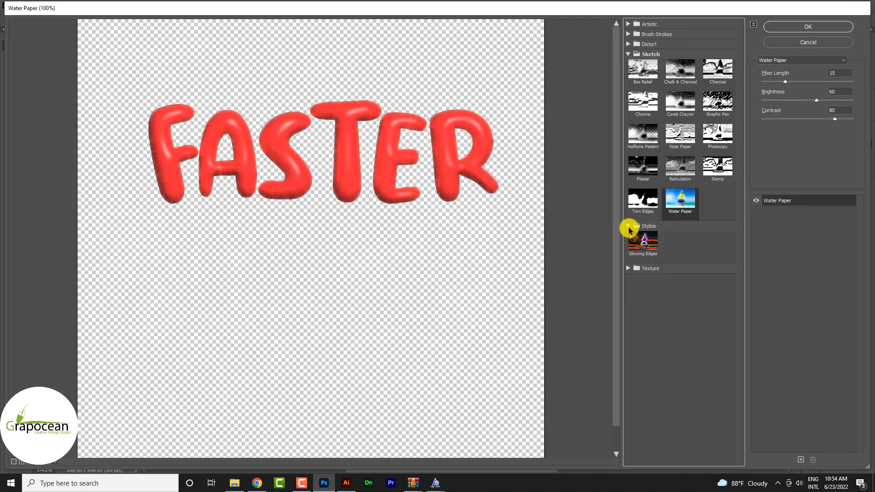
{"action": "left_click", "coordinate": [651, 238]}
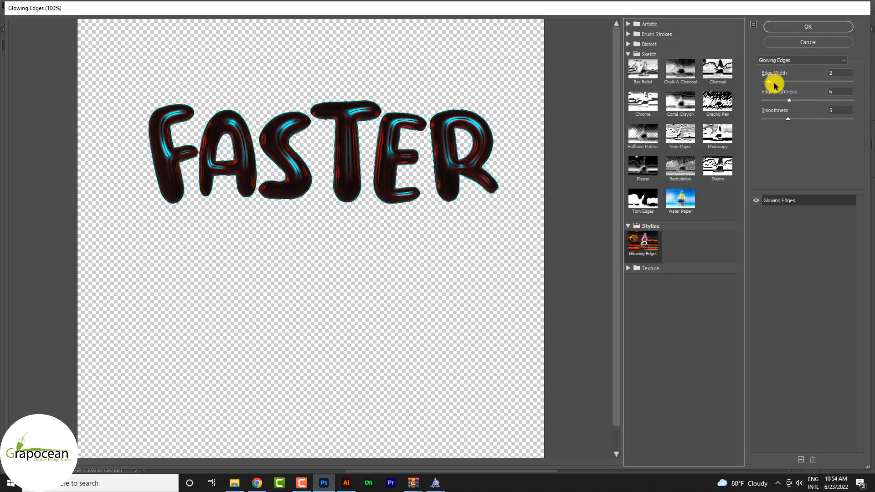
{"action": "left_click_drag", "start_coordinate": [790, 100], "coordinate": [816, 119]}
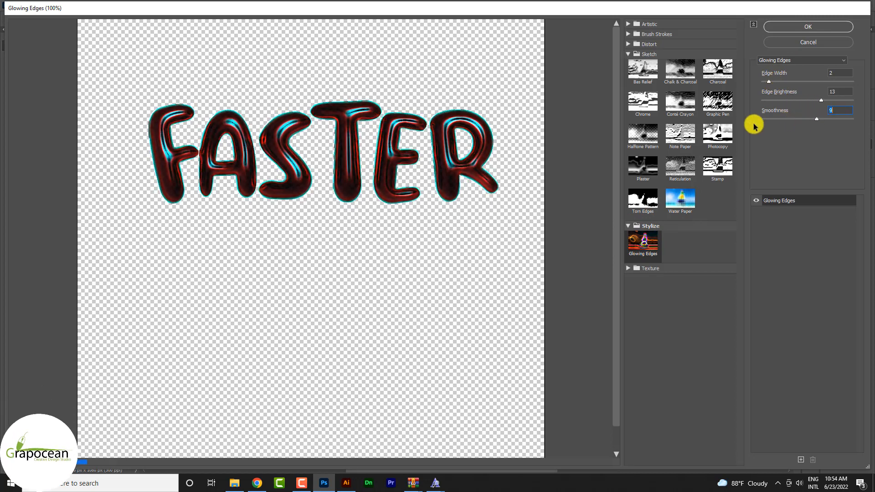
{"action": "left_click_drag", "start_coordinate": [754, 124], "coordinate": [784, 127]}
{"action": "left_click", "coordinate": [815, 27]}
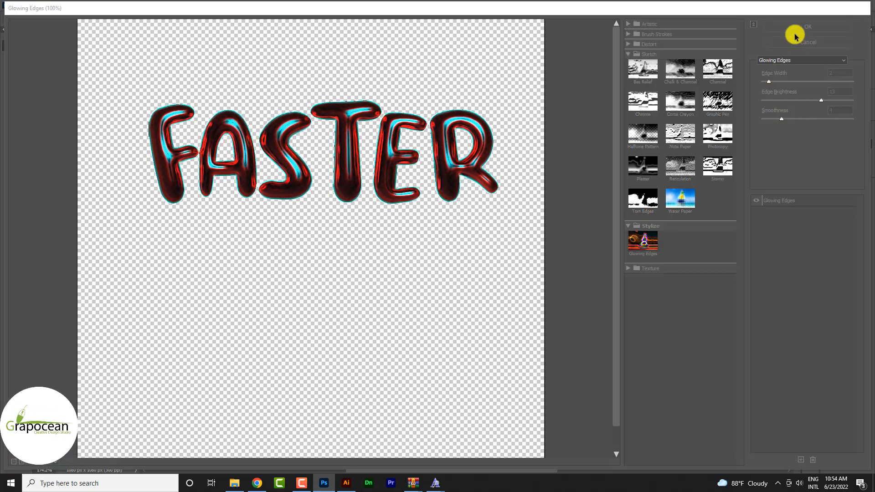
Step: Convert the filtered lettering copy to a smart object and set its blend mode to Lighten
{"action": "right_click", "coordinate": [770, 233]}
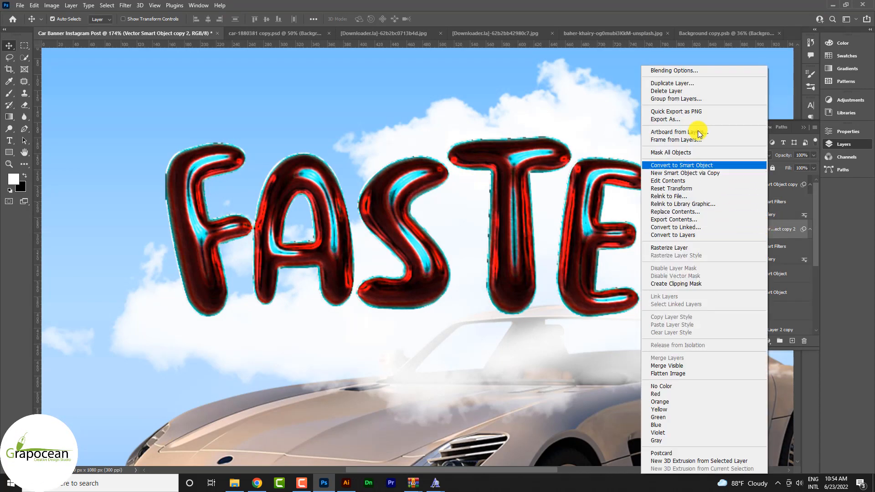
{"action": "left_click", "coordinate": [736, 166]}
{"action": "left_click", "coordinate": [760, 154]}
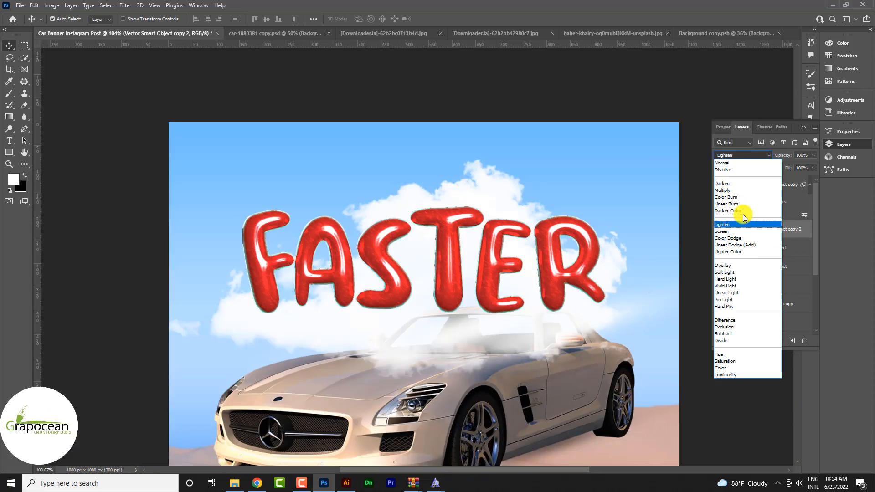
{"action": "left_click", "coordinate": [746, 225]}
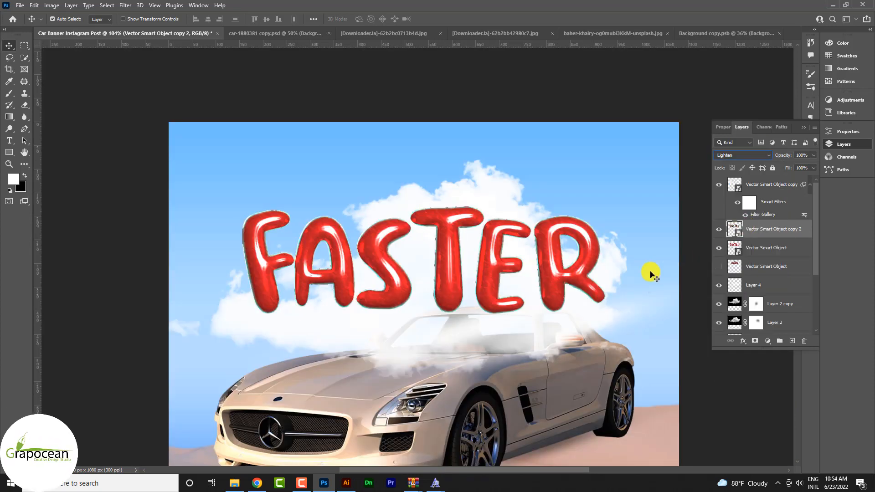
Step: Duplicate the Layer 2 copy cloud, stack the duplicate above the lettering layers and move the cloud down over the car
{"action": "left_click", "coordinate": [725, 303]}
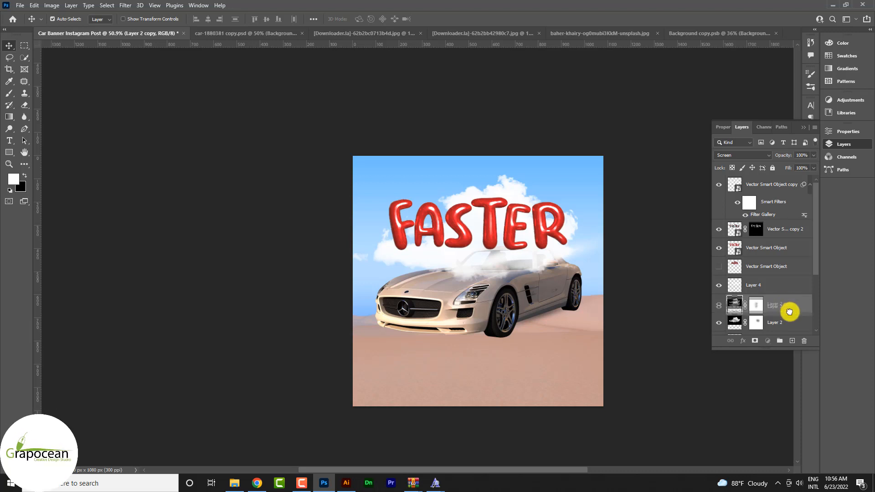
{"action": "mouse_move", "coordinate": [790, 312]}
{"action": "left_mouse_down"}
{"action": "mouse_move", "coordinate": [792, 336]}
{"action": "mouse_move", "coordinate": [783, 303]}
{"action": "left_mouse_up"}
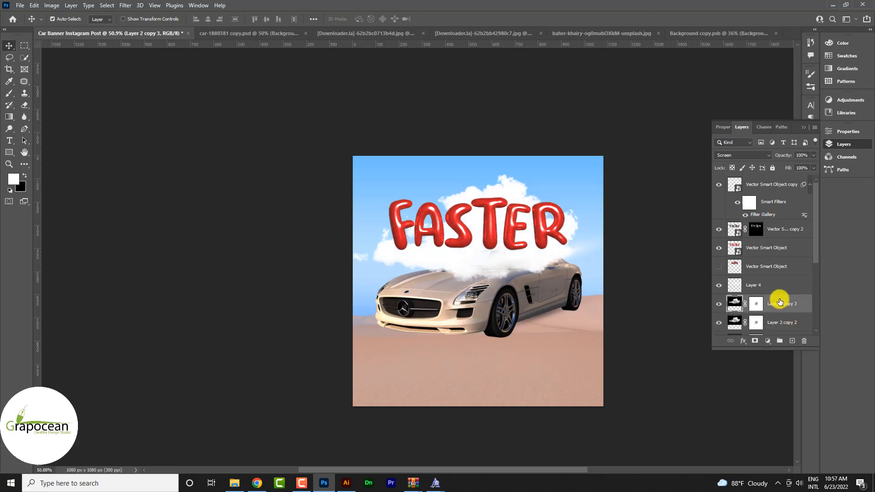
{"action": "left_click_drag", "start_coordinate": [777, 304], "coordinate": [769, 221]}
{"action": "key", "text": "ctrl+1"}
{"action": "left_click_drag", "start_coordinate": [524, 278], "coordinate": [556, 381]}
Step: Scale the upper cloud copy to 79.11% and position it over the rear of the car, overlapping the base of the R
{"action": "key", "text": "ctrl+t"}
{"action": "scroll", "coordinate": [557, 381], "scroll_direction": "down", "scroll_amount": 3}
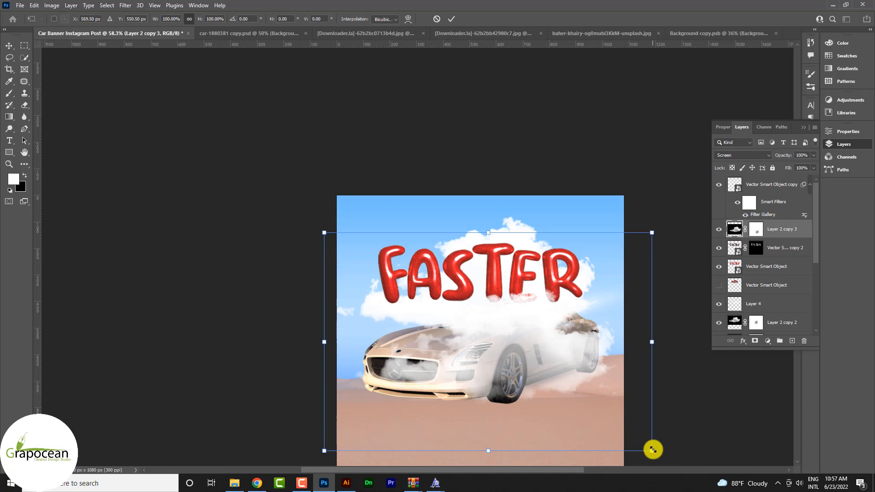
{"action": "left_click_drag", "start_coordinate": [652, 451], "coordinate": [610, 430]}
{"action": "left_click_drag", "start_coordinate": [534, 383], "coordinate": [586, 367]}
{"action": "scroll", "coordinate": [557, 360], "scroll_direction": "up", "scroll_amount": 2}
{"action": "key", "text": "Return"}
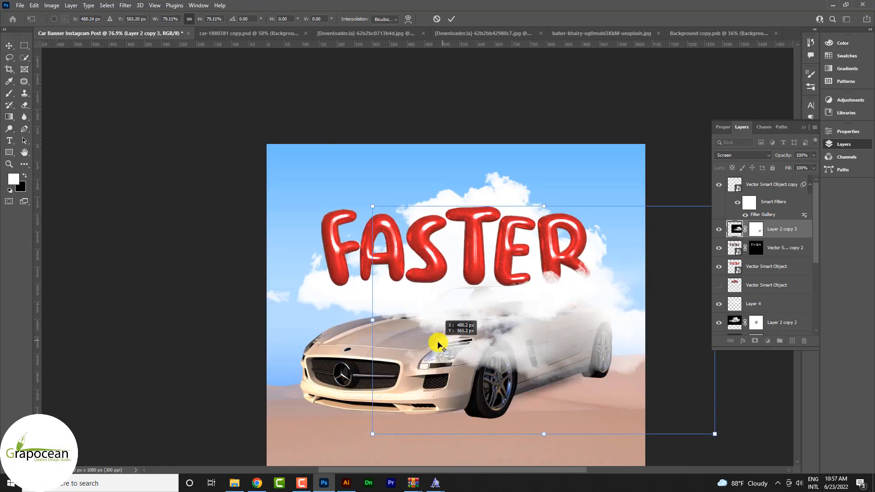
{"action": "left_click", "coordinate": [452, 19]}
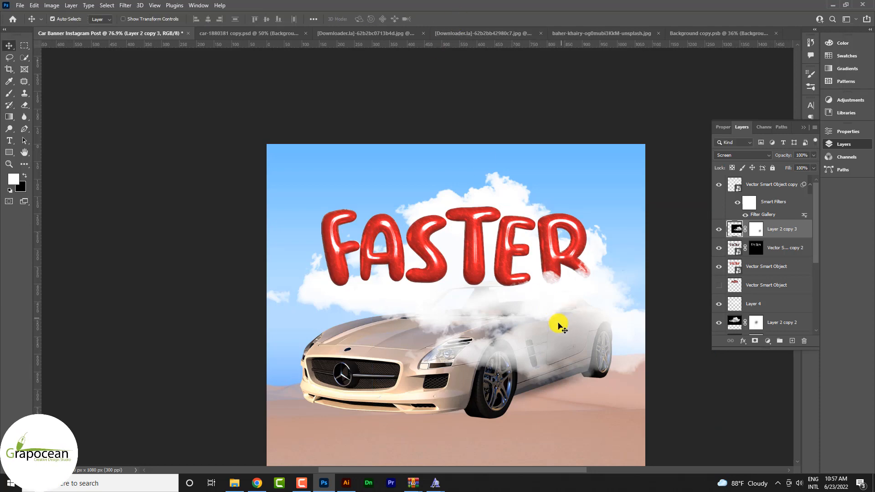
Step: Duplicate the Layer 2 copy 3 cloud over the front of the car and remove the layer masks from both cloud copies
{"action": "left_click_drag", "start_coordinate": [558, 326], "coordinate": [412, 327]}
{"action": "key", "text": "ctrl+j"}
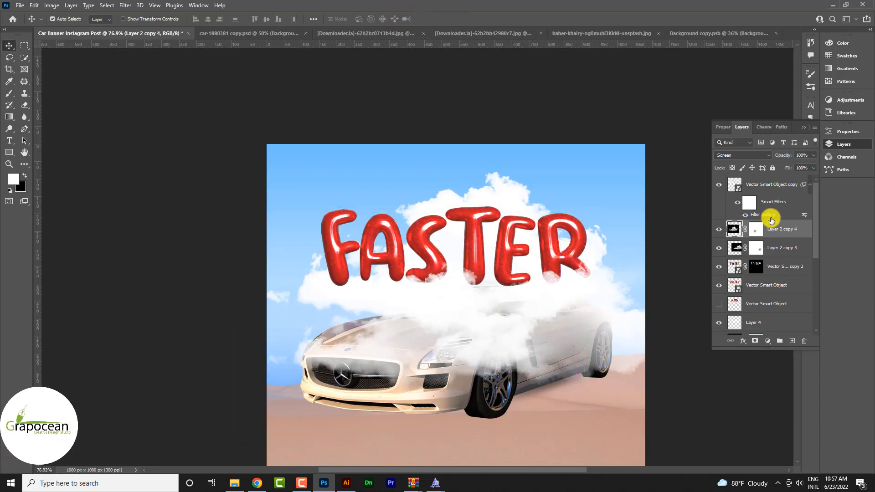
{"action": "left_click", "coordinate": [757, 230]}
{"action": "right_click", "coordinate": [765, 234]}
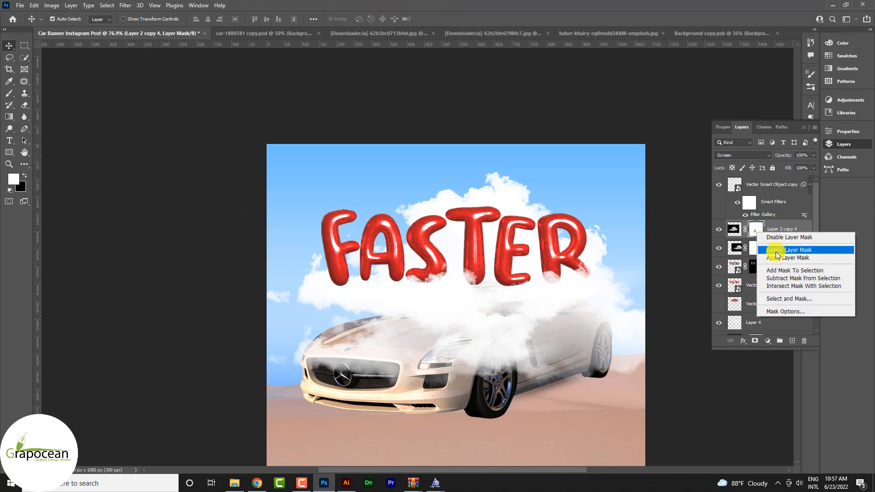
{"action": "left_click", "coordinate": [770, 255]}
{"action": "right_click", "coordinate": [758, 250]}
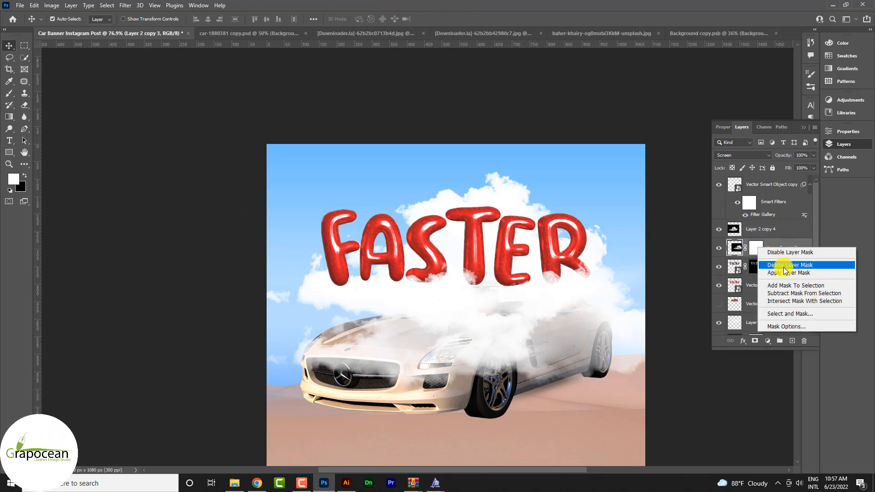
{"action": "left_click", "coordinate": [788, 267]}
Step: Add a black layer mask to Layer 2 copy 4 and paint white on it to reveal cloud over the bases of the T and S
{"action": "left_click", "coordinate": [750, 236]}
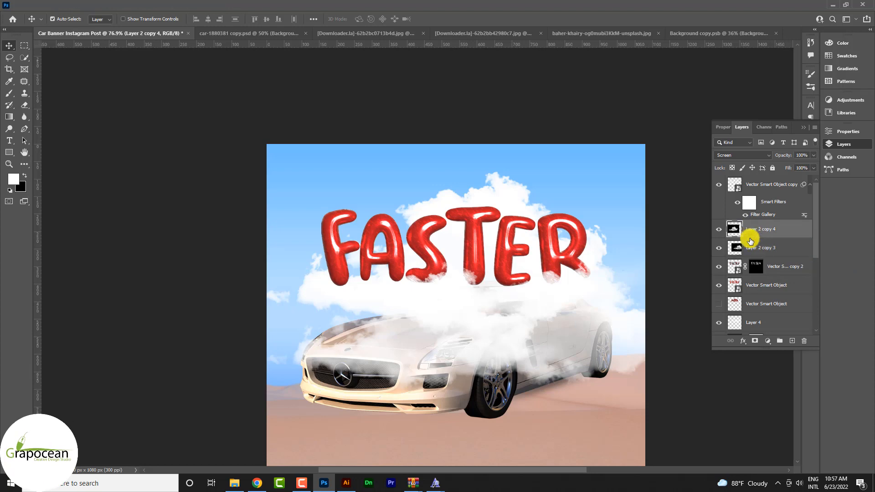
{"action": "left_click", "coordinate": [757, 339], "text": "alt"}
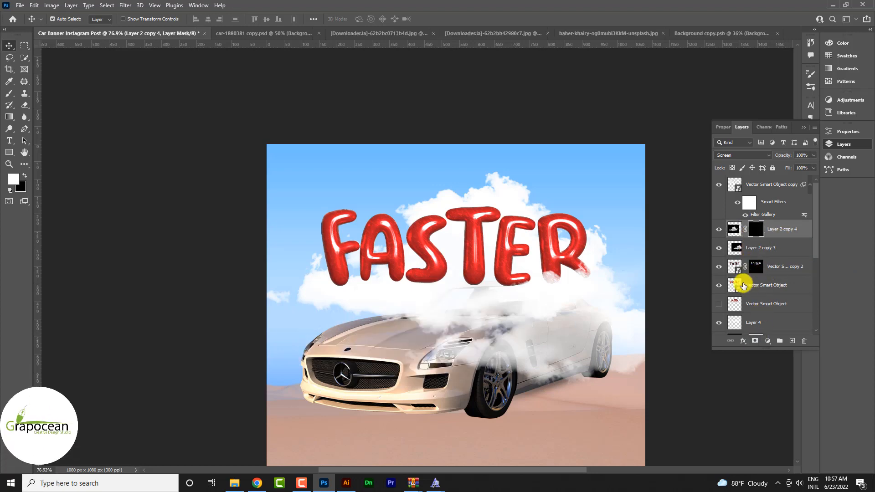
{"action": "left_click", "coordinate": [7, 93]}
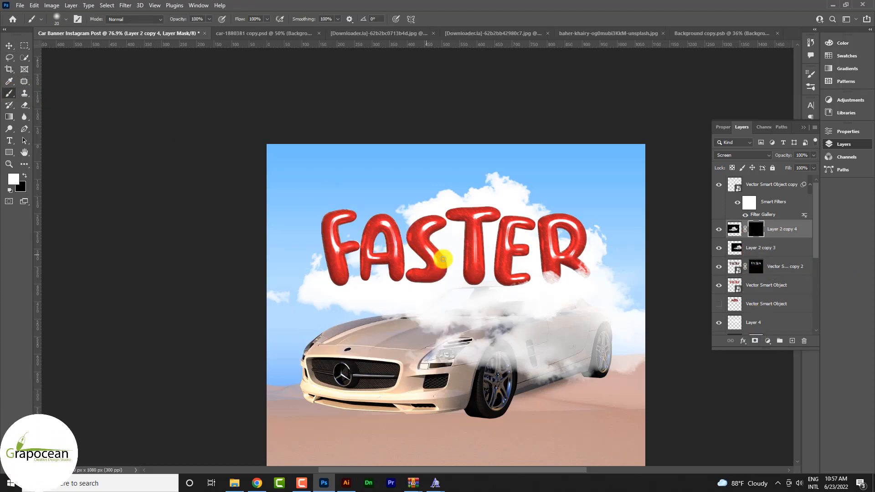
{"action": "scroll", "coordinate": [474, 281], "scroll_direction": "up", "scroll_amount": 2}
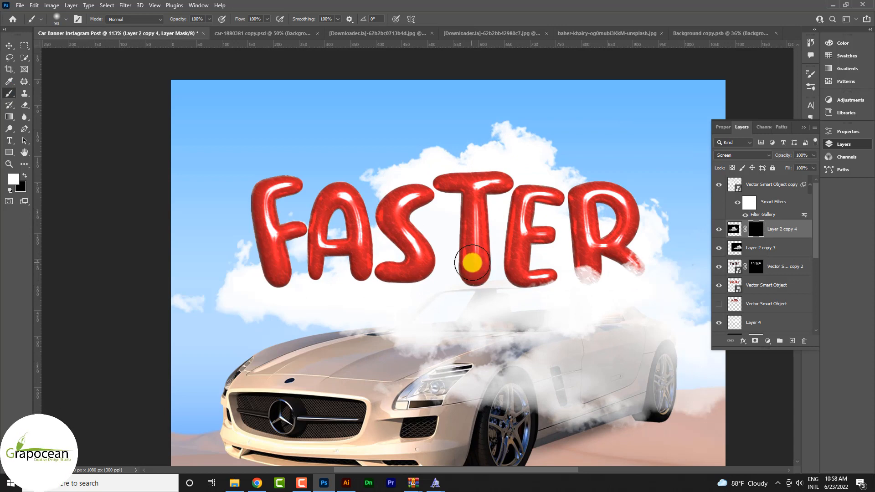
{"action": "left_click_drag", "start_coordinate": [469, 287], "coordinate": [484, 274]}
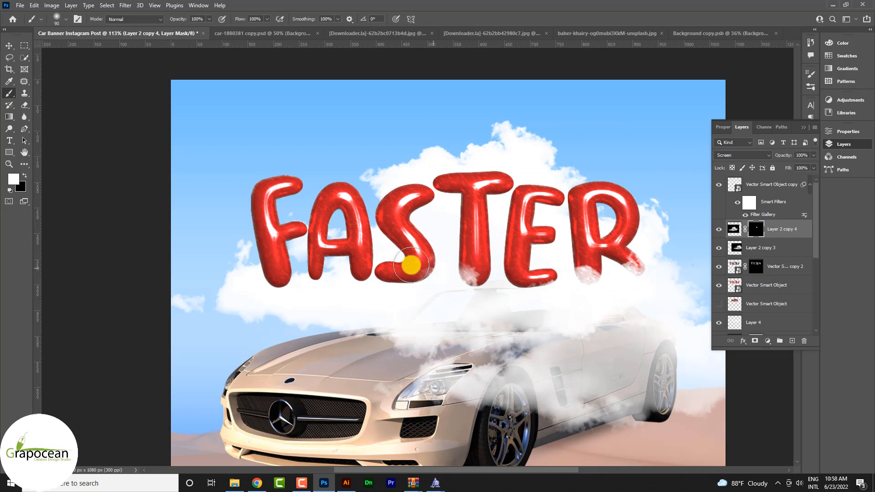
Step: Add a layer mask to Layer 2 copy 3, invert it to black and paint cloud back over the bases of the E and R
{"action": "left_click", "coordinate": [754, 249]}
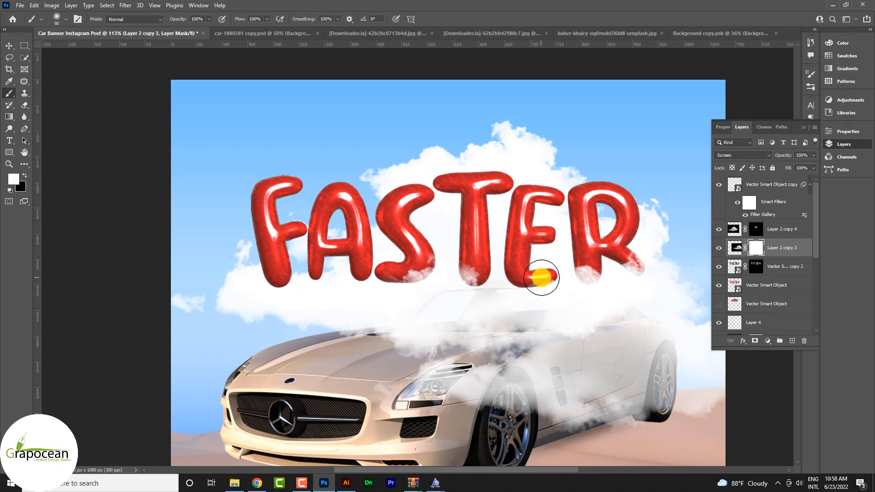
{"action": "key", "text": "ctrl+i"}
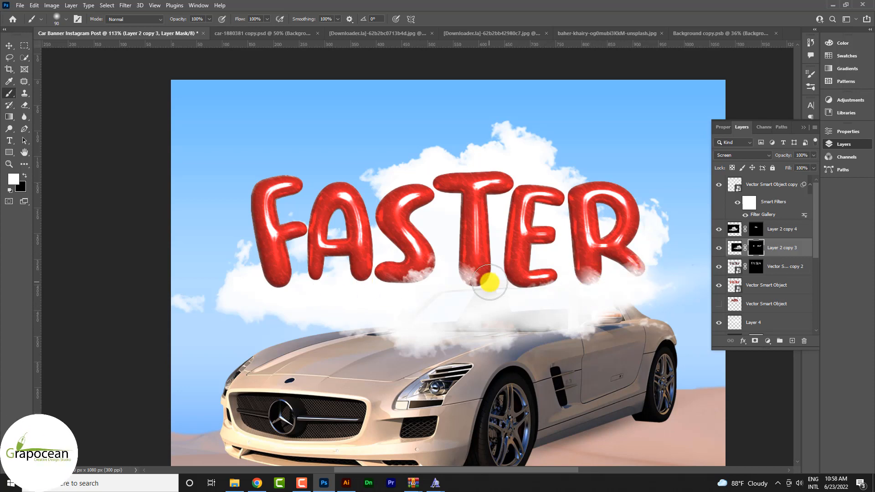
Step: Apply the layer masks of Layer 2 copy 4 and Layer 2 copy 3 permanently to their clouds
{"action": "left_click", "coordinate": [735, 229]}
{"action": "right_click", "coordinate": [750, 229]}
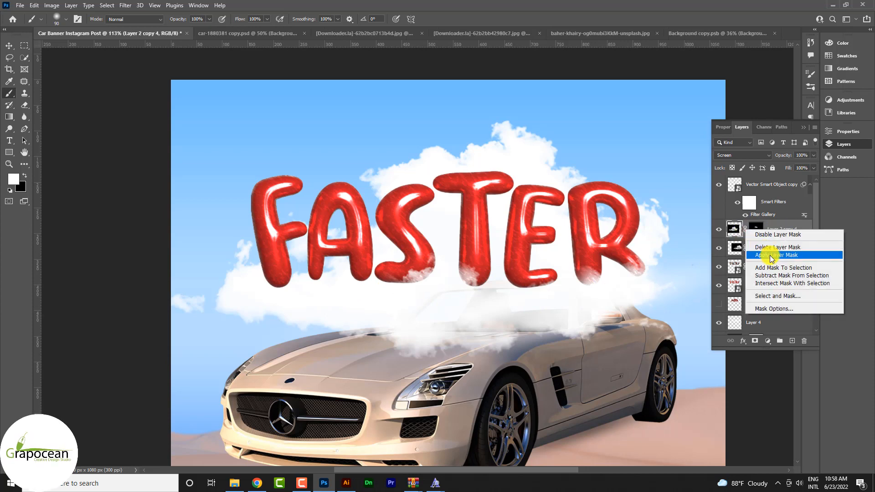
{"action": "left_click", "coordinate": [771, 256]}
{"action": "right_click", "coordinate": [752, 258]}
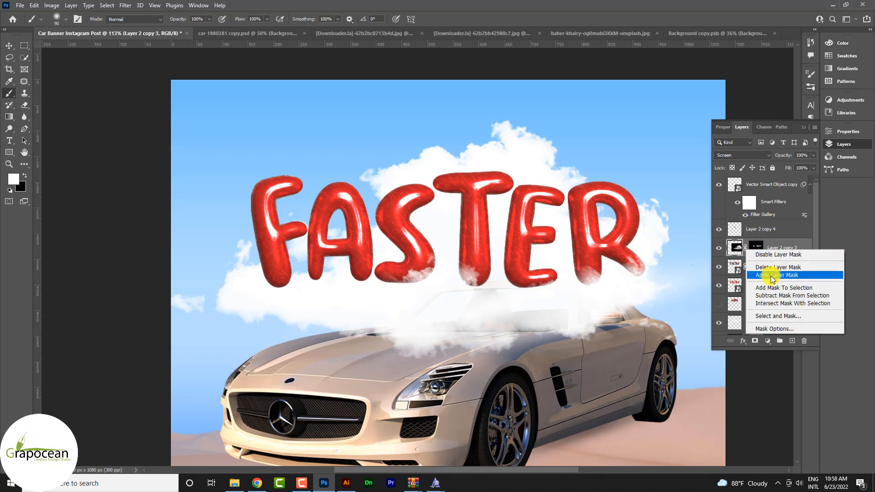
{"action": "left_click", "coordinate": [772, 285]}
Step: Soften the Layer 2 copy 4 cloud with a Gaussian Blur at a radius of 3.1 pixels
{"action": "left_click", "coordinate": [126, 5]}
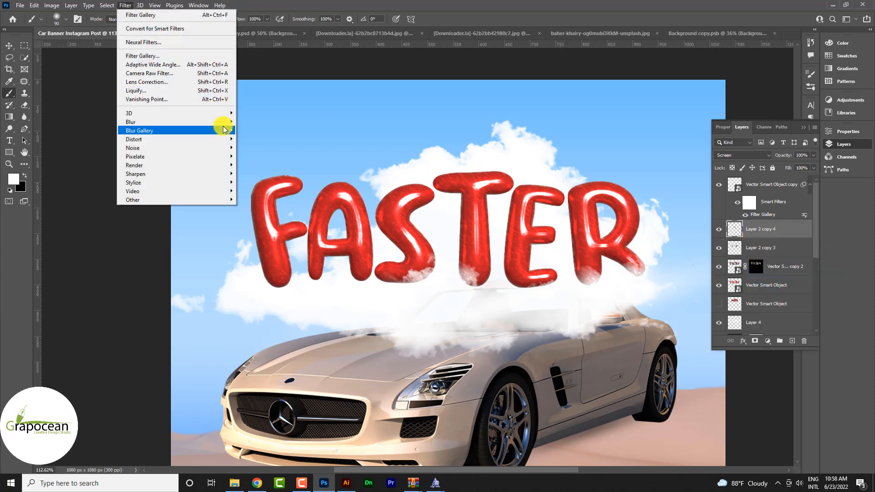
{"action": "mouse_move", "coordinate": [224, 122]}
{"action": "left_click", "coordinate": [258, 156]}
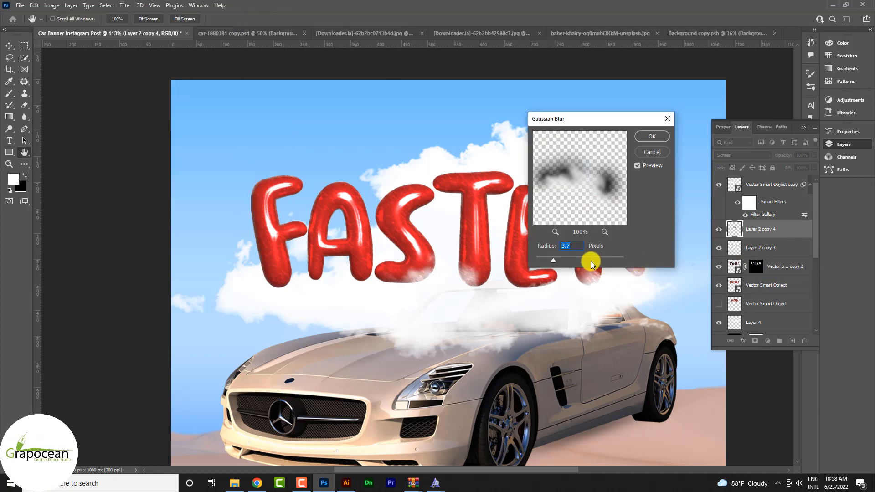
{"action": "left_click_drag", "start_coordinate": [586, 260], "coordinate": [551, 259]}
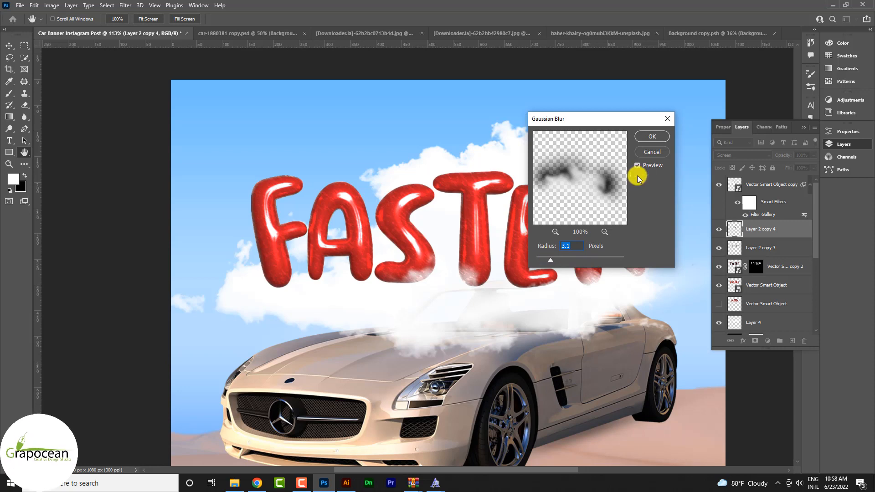
{"action": "left_click", "coordinate": [652, 136]}
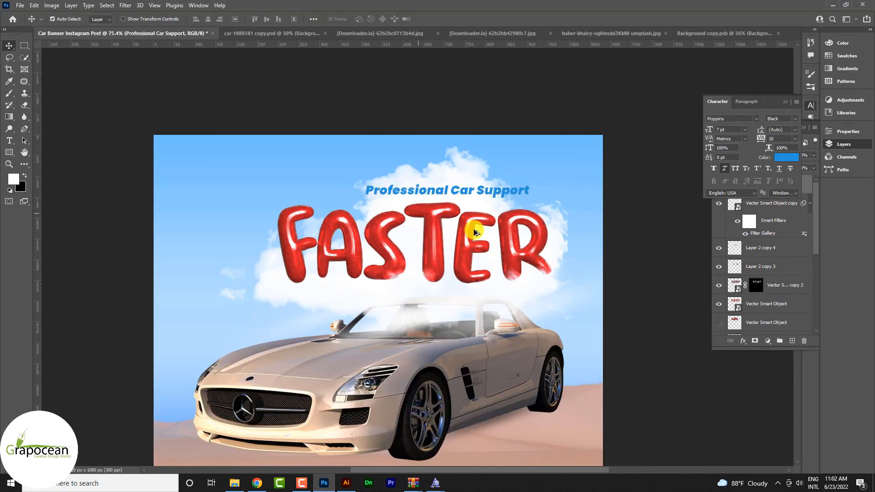
{"action": "left_click_drag", "start_coordinate": [475, 233], "coordinate": [556, 401]}
{"action": "scroll", "coordinate": [549, 392], "scroll_direction": "down", "scroll_amount": 5}
{"action": "scroll", "coordinate": [564, 357], "scroll_direction": "down", "scroll_amount": 3}
{"action": "left_click_drag", "start_coordinate": [536, 359], "coordinate": [598, 328]}
{"action": "scroll", "coordinate": [549, 344], "scroll_direction": "down", "scroll_amount": 3}
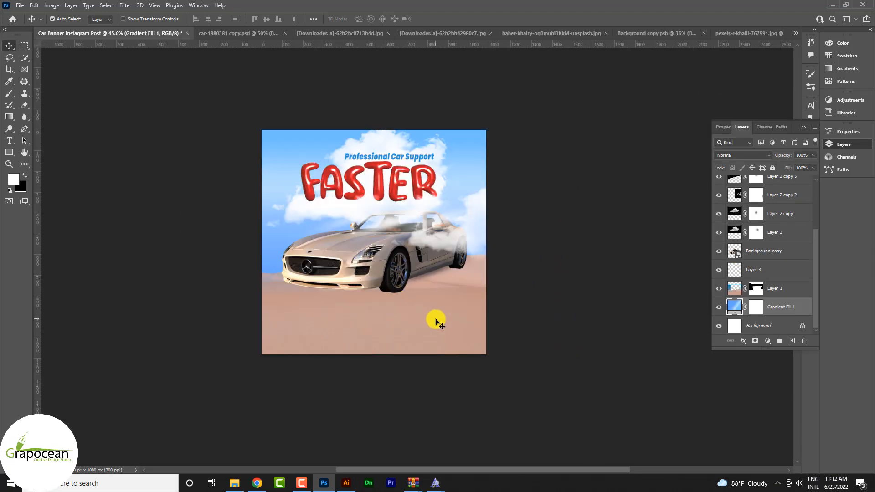
Step: Switch to Illustrator and draw a red circle about 91 px in diameter above the FASTER lettering
{"action": "left_click", "coordinate": [346, 483]}
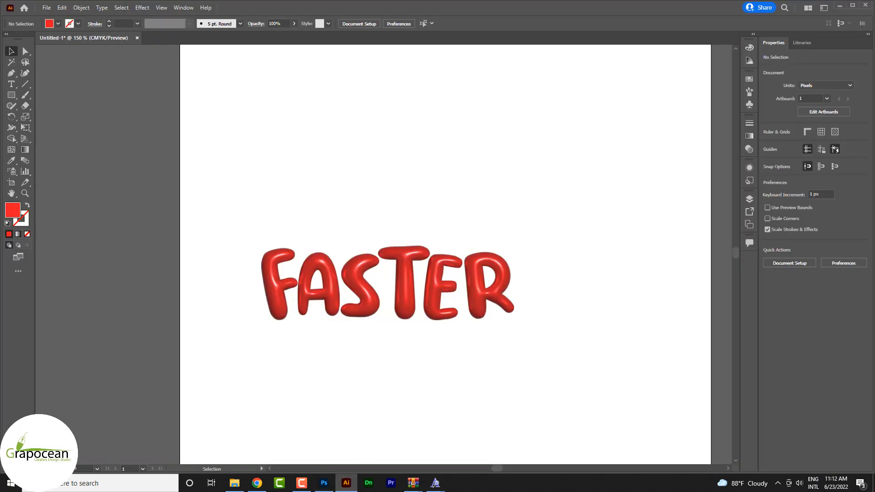
{"action": "left_click_drag", "start_coordinate": [21, 98], "coordinate": [49, 115]}
{"action": "left_click_drag", "start_coordinate": [285, 103], "coordinate": [346, 186]}
{"action": "left_click", "coordinate": [15, 50]}
{"action": "left_click", "coordinate": [100, 118]}
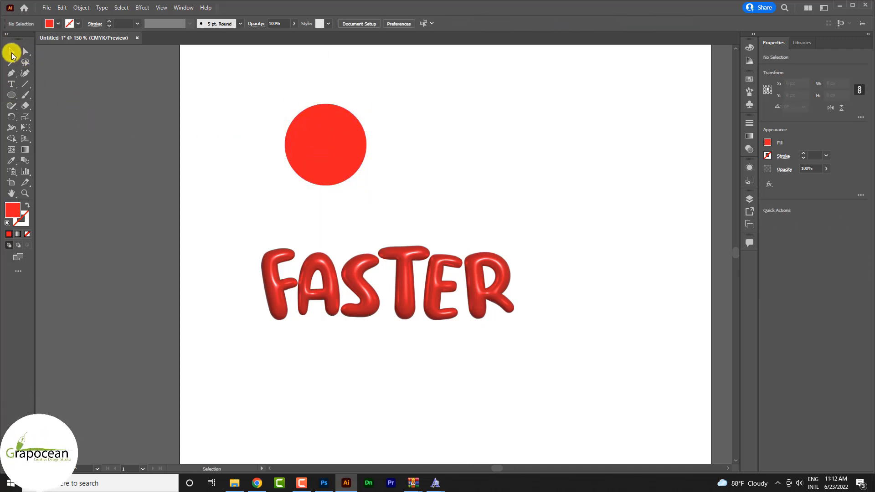
Step: Delete the circle's right anchor point to leave only its left half
{"action": "left_click", "coordinate": [368, 149]}
{"action": "left_click", "coordinate": [25, 51]}
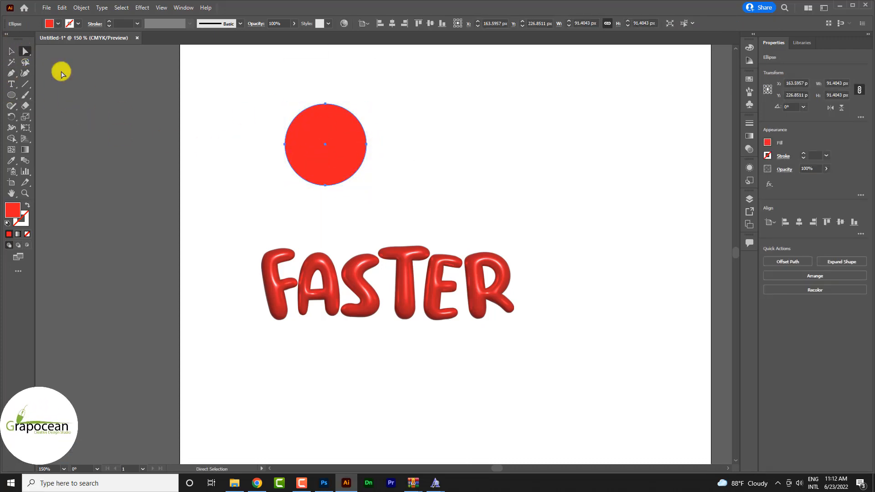
{"action": "left_click", "coordinate": [367, 145]}
{"action": "key", "text": "Delete"}
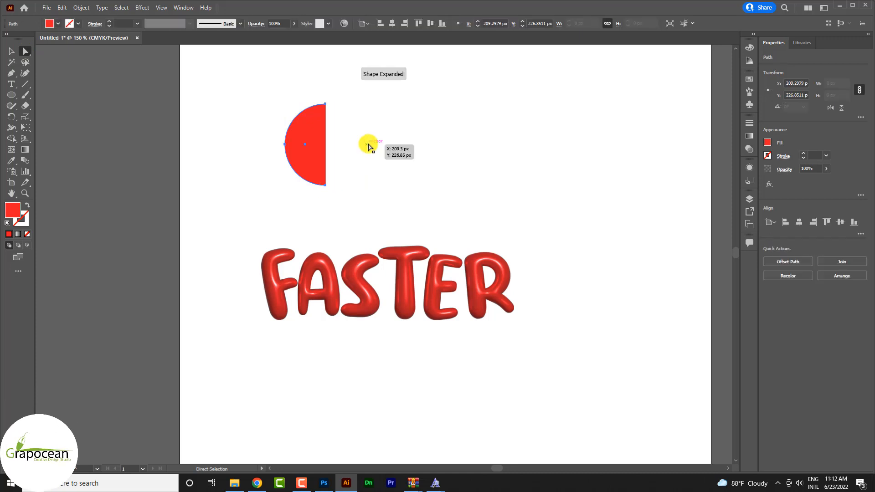
Step: Apply the 3D Revolve effect to the half circle with its offset direction from the right edge to form a sphere
{"action": "left_click", "coordinate": [12, 51]}
{"action": "left_click", "coordinate": [291, 164]}
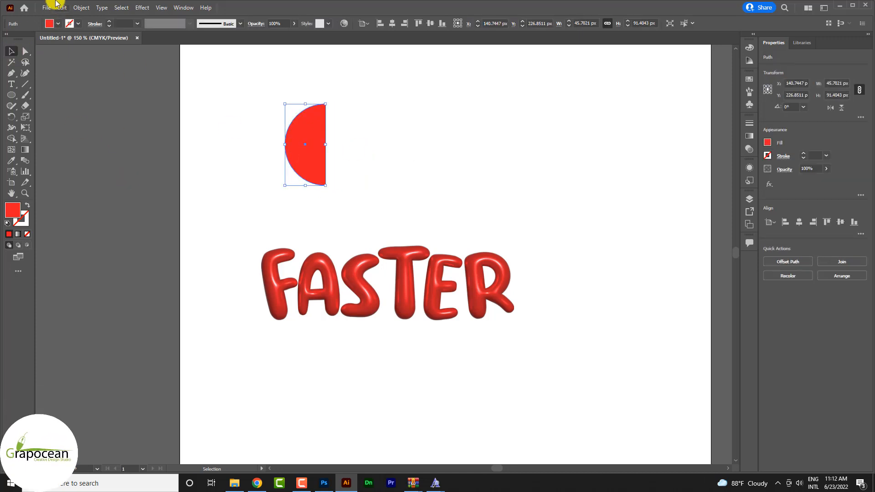
{"action": "left_click", "coordinate": [144, 10]}
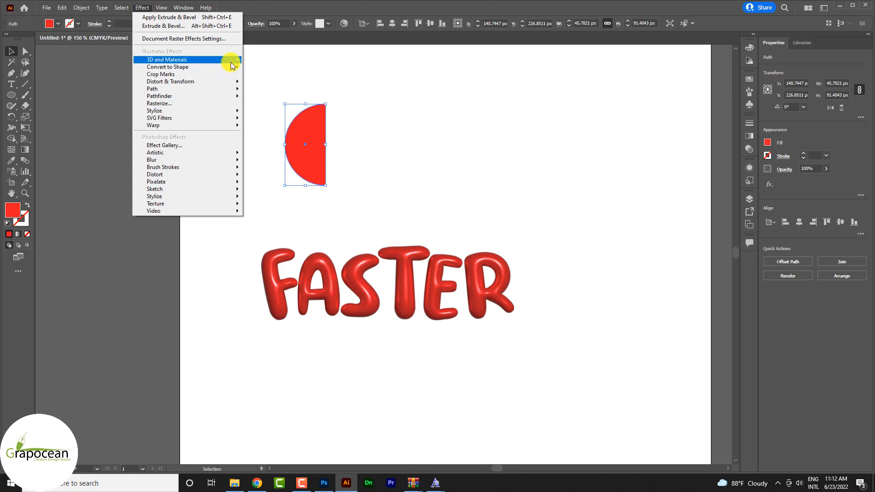
{"action": "mouse_move", "coordinate": [244, 63]}
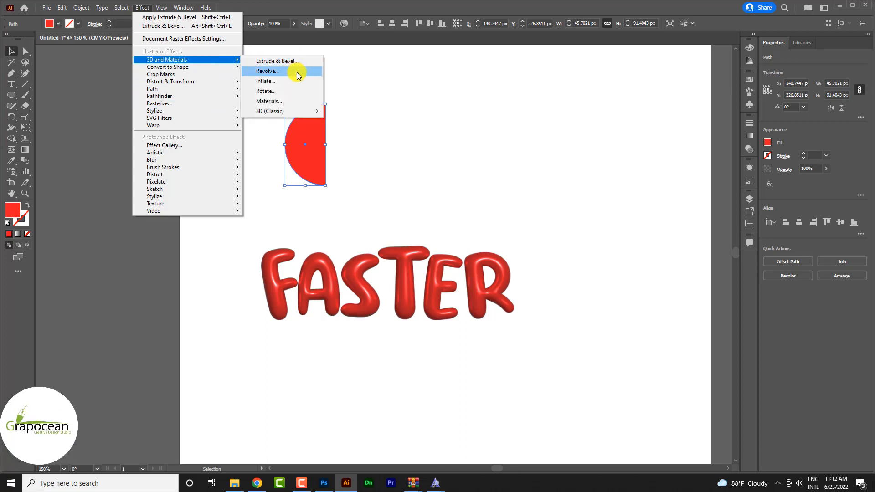
{"action": "left_click", "coordinate": [268, 71]}
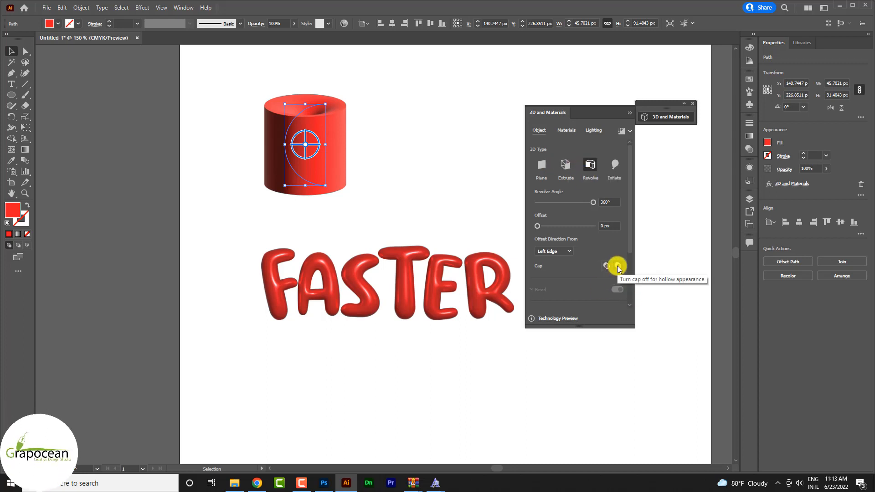
{"action": "left_click", "coordinate": [559, 271]}
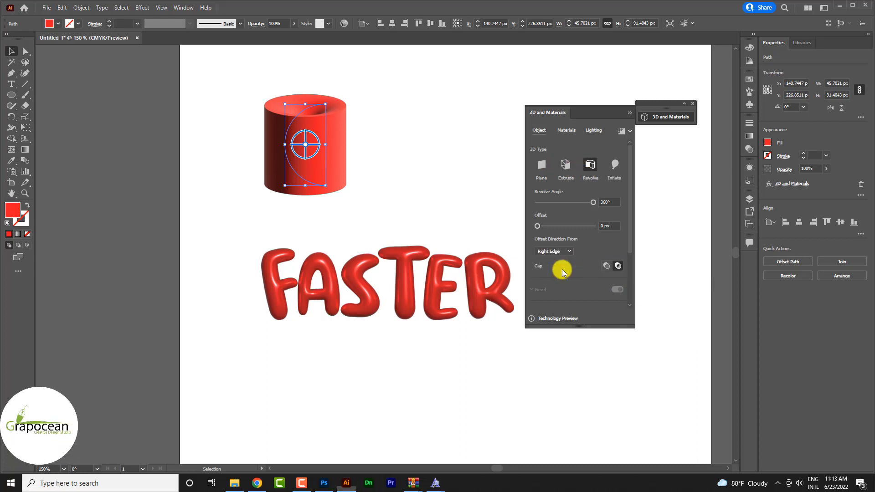
{"action": "left_click", "coordinate": [617, 165]}
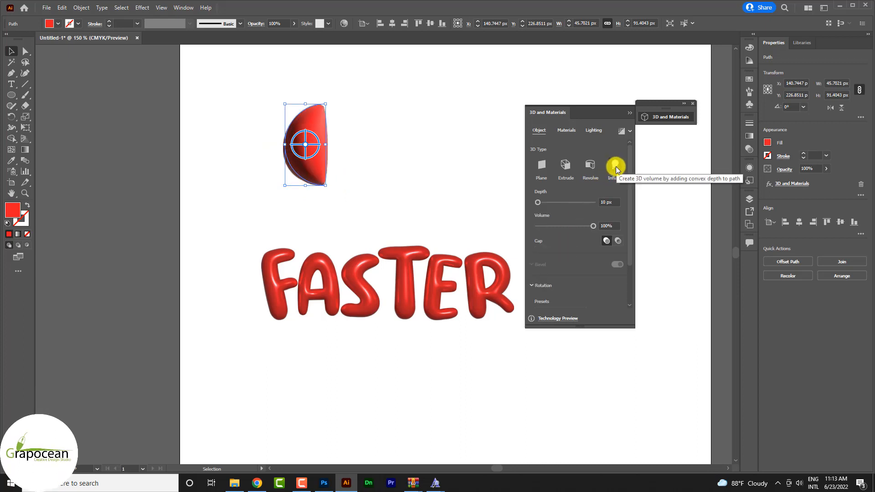
{"action": "left_click", "coordinate": [591, 165]}
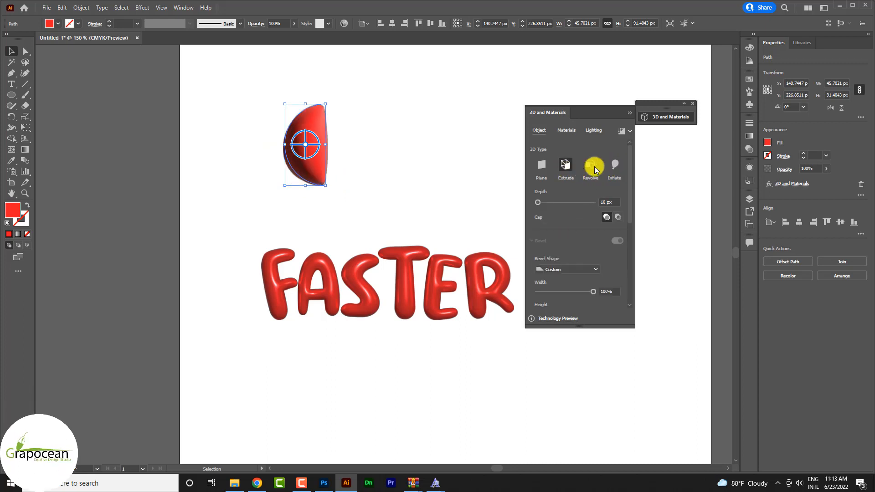
Step: Set the sphere's material roughness to 0.29 and metallic to 0.6, then deselect it
{"action": "left_click", "coordinate": [567, 131]}
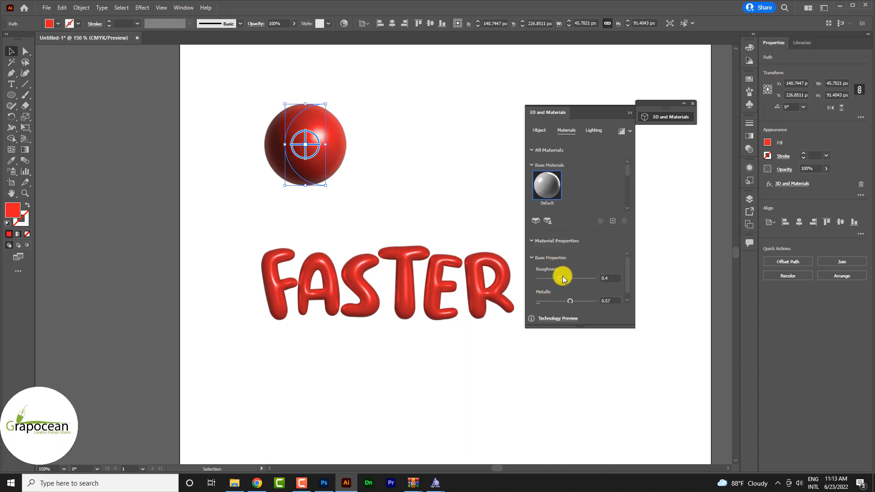
{"action": "left_click_drag", "start_coordinate": [561, 279], "coordinate": [573, 303]}
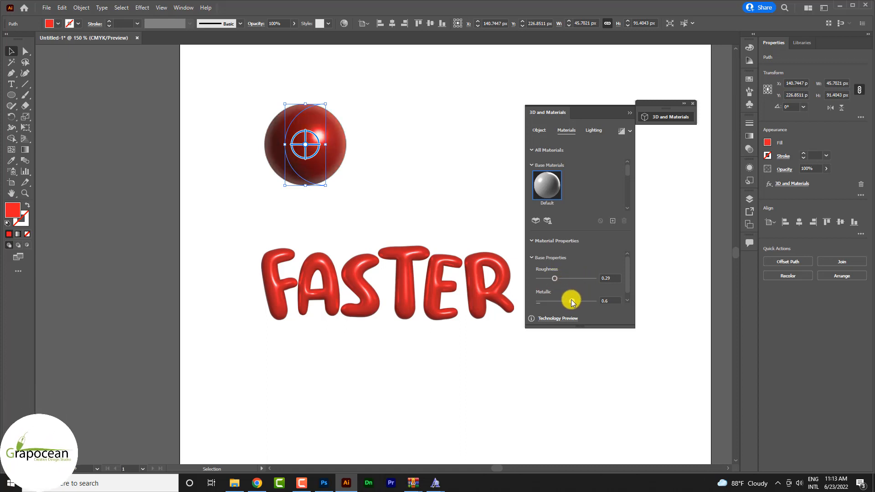
{"action": "left_click", "coordinate": [540, 131]}
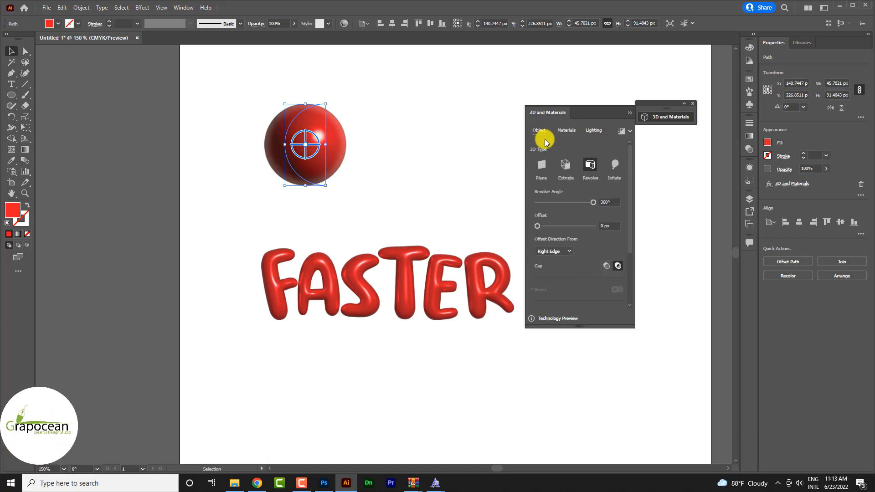
{"action": "left_click", "coordinate": [385, 137]}
{"action": "left_click", "coordinate": [319, 142]}
{"action": "left_click", "coordinate": [413, 163]}
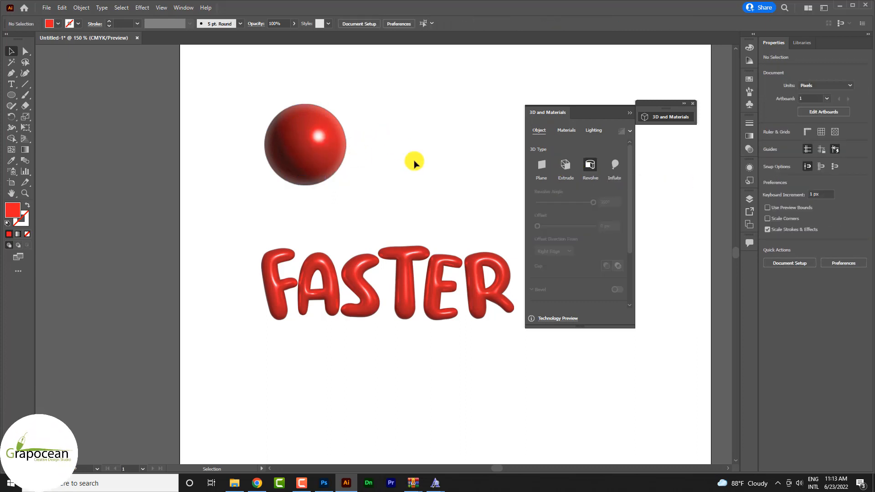
Step: Place the red sphere into the car banner in Photoshop over the front wheel and move its layer to the top of the stack
{"action": "left_click_drag", "start_coordinate": [319, 146], "coordinate": [376, 431]}
{"action": "left_click_drag", "start_coordinate": [358, 454], "coordinate": [329, 485]}
{"action": "left_click_drag", "start_coordinate": [411, 260], "coordinate": [411, 261]}
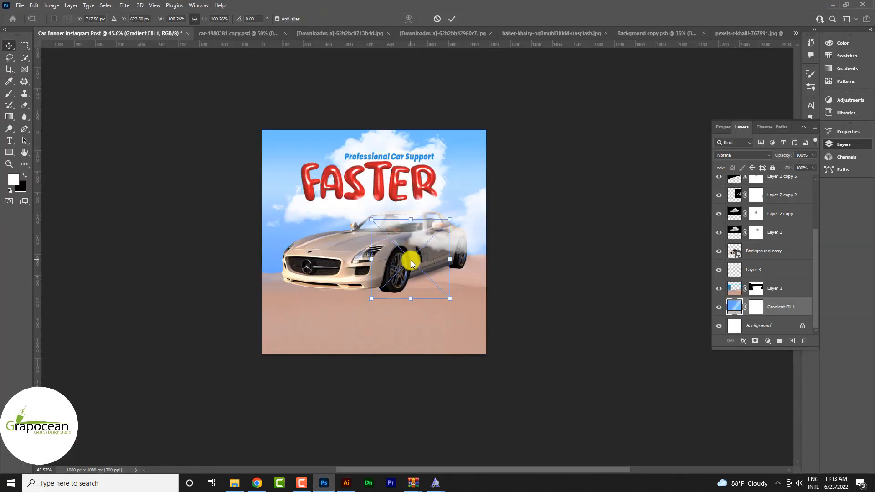
{"action": "left_click", "coordinate": [453, 19]}
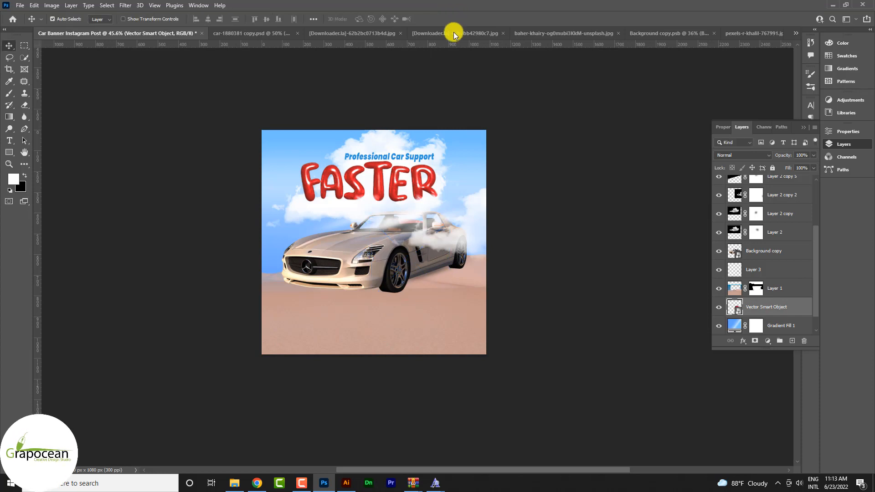
{"action": "left_click_drag", "start_coordinate": [785, 229], "coordinate": [771, 179]}
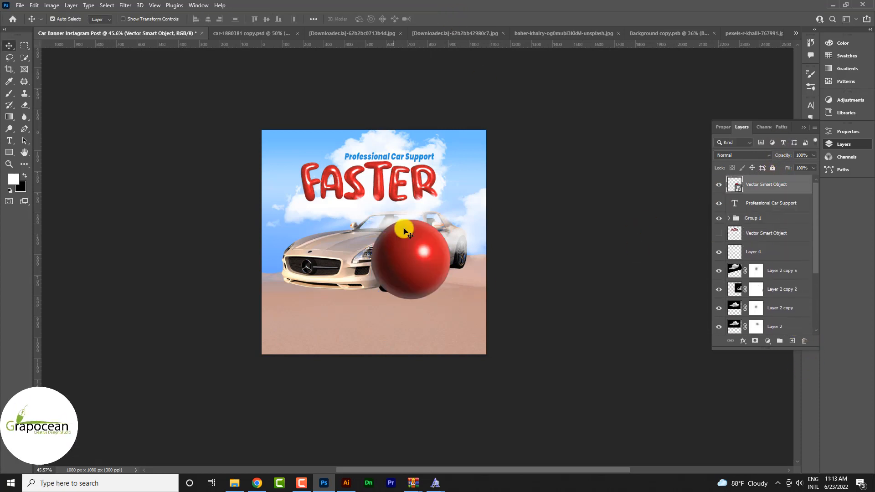
Step: Scale the red sphere down to a small ball and place copies below the title's first letters and beside its R
{"action": "key", "text": "ctrl+t"}
{"action": "left_click_drag", "start_coordinate": [451, 299], "coordinate": [269, 236]}
{"action": "left_click", "coordinate": [452, 18]}
{"action": "scroll", "coordinate": [461, 166], "scroll_direction": "up", "scroll_amount": 2}
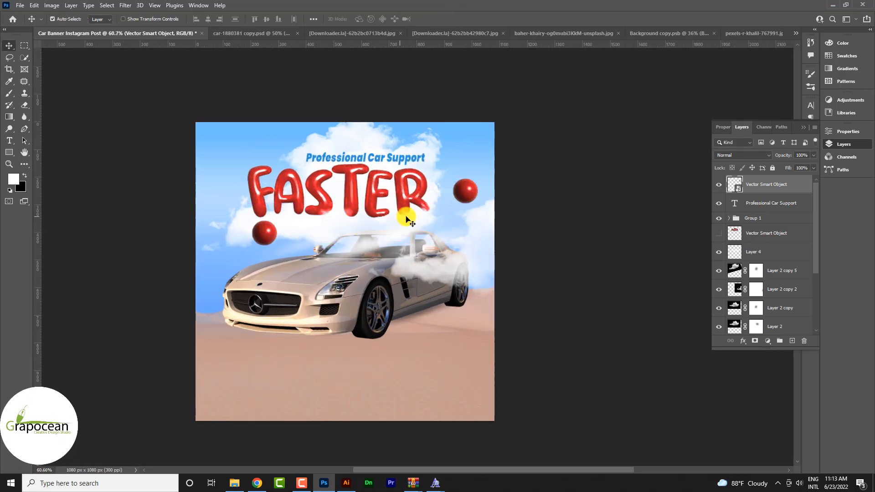
{"action": "left_click_drag", "start_coordinate": [466, 192], "coordinate": [440, 172]}
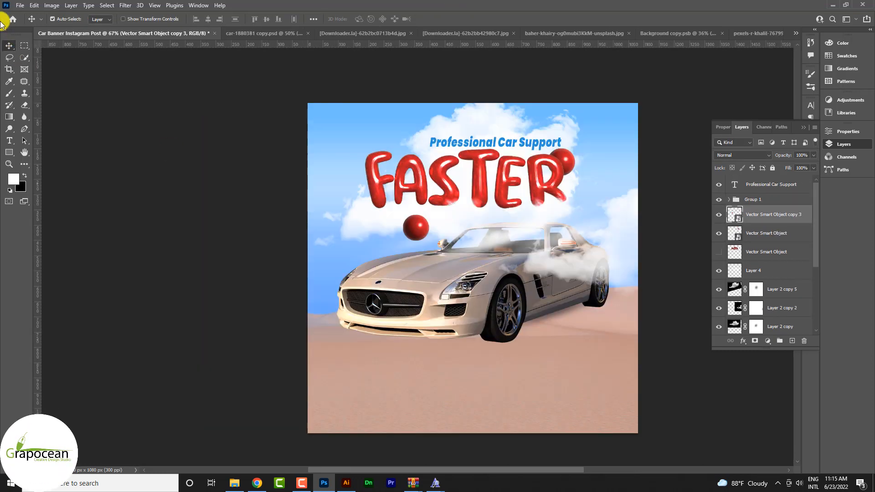
{"action": "left_click", "coordinate": [19, 5]}
{"action": "left_click", "coordinate": [49, 47]}
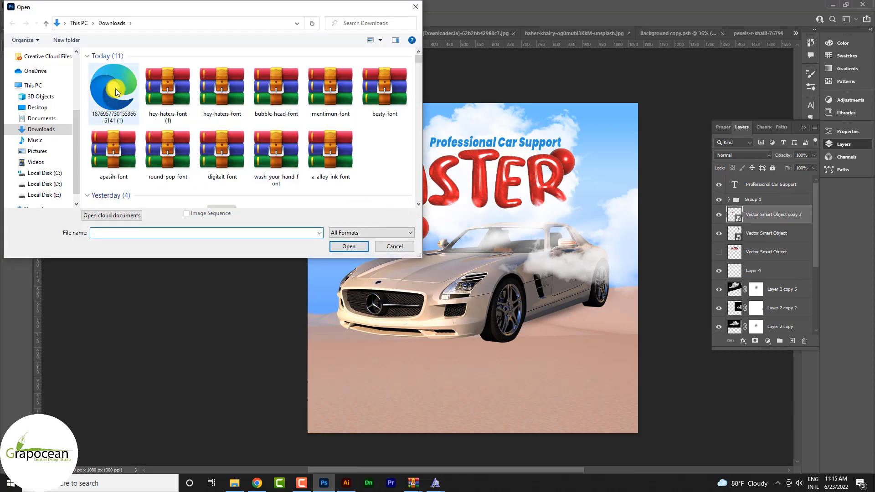
{"action": "left_click", "coordinate": [113, 91]}
{"action": "left_click", "coordinate": [349, 247]}
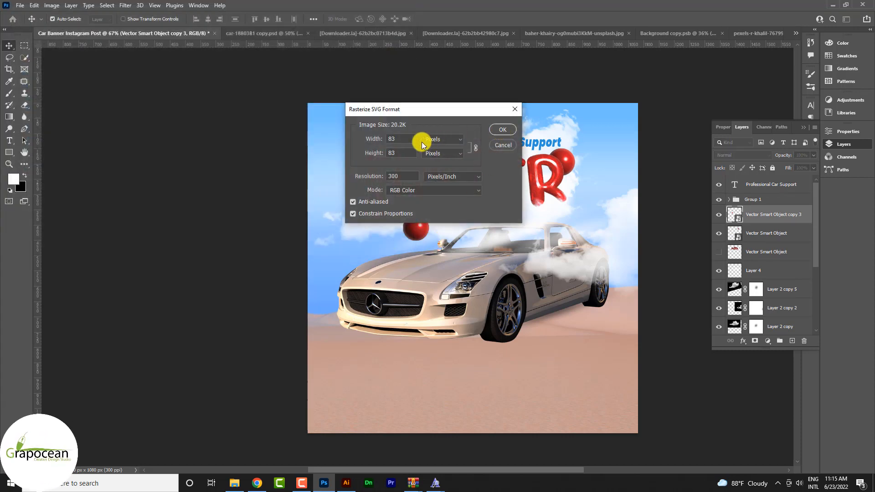
{"action": "double_click", "coordinate": [385, 141]}
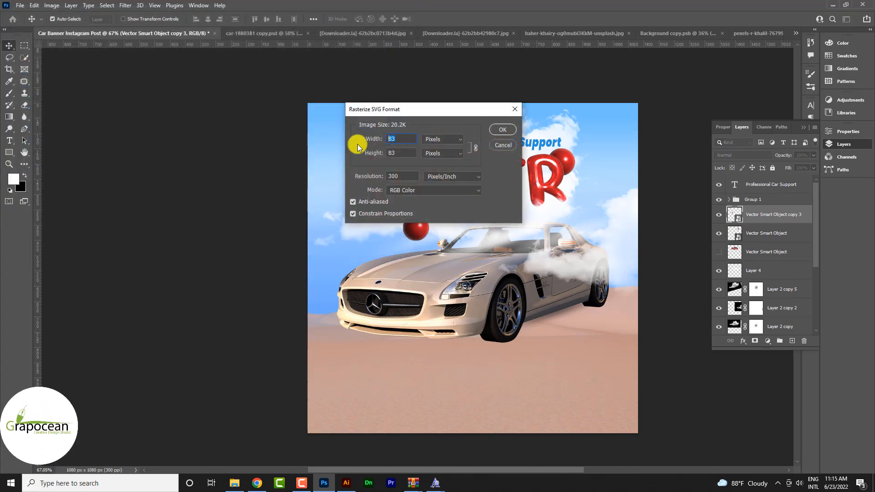
{"action": "type", "text": "500"}
{"action": "key", "text": "Return"}
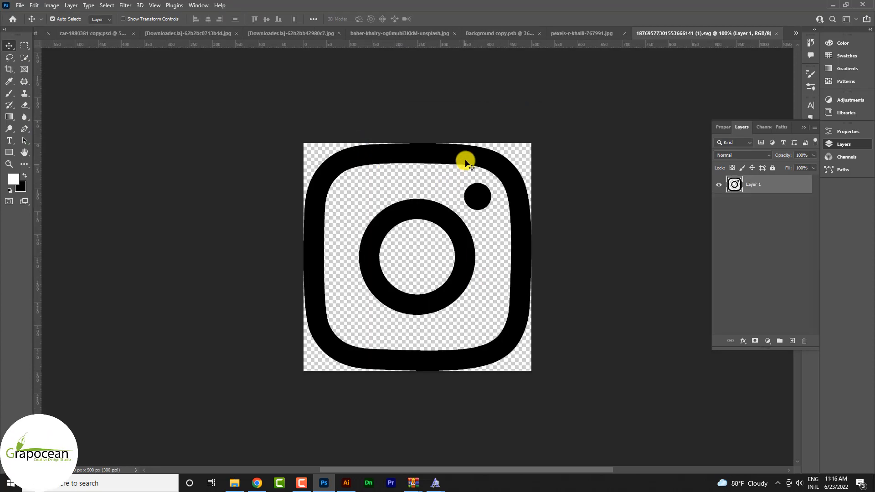
Step: Bring the Instagram icon into the car banner and scale it to about 11%, centered on the red sphere below the title
{"action": "left_click_drag", "start_coordinate": [466, 163], "coordinate": [475, 289]}
{"action": "key", "text": "ctrl+t"}
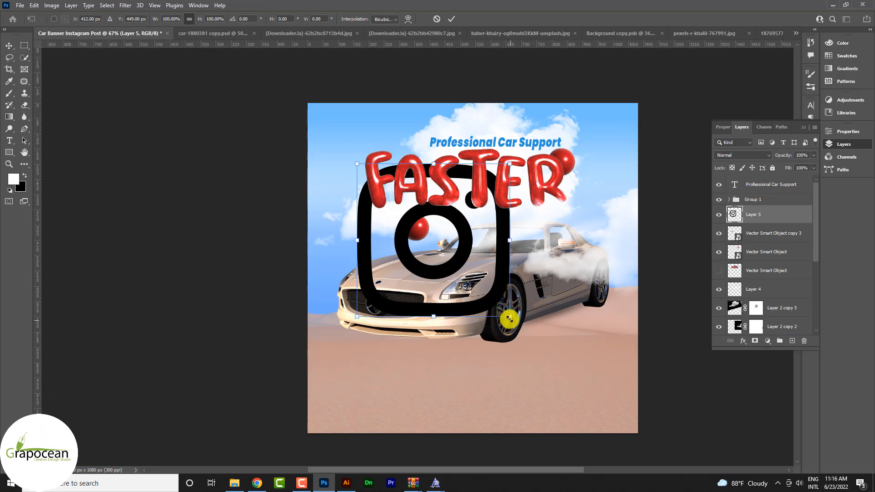
{"action": "left_click_drag", "start_coordinate": [509, 319], "coordinate": [392, 204]}
{"action": "scroll", "coordinate": [426, 230], "scroll_direction": "up", "scroll_amount": 5}
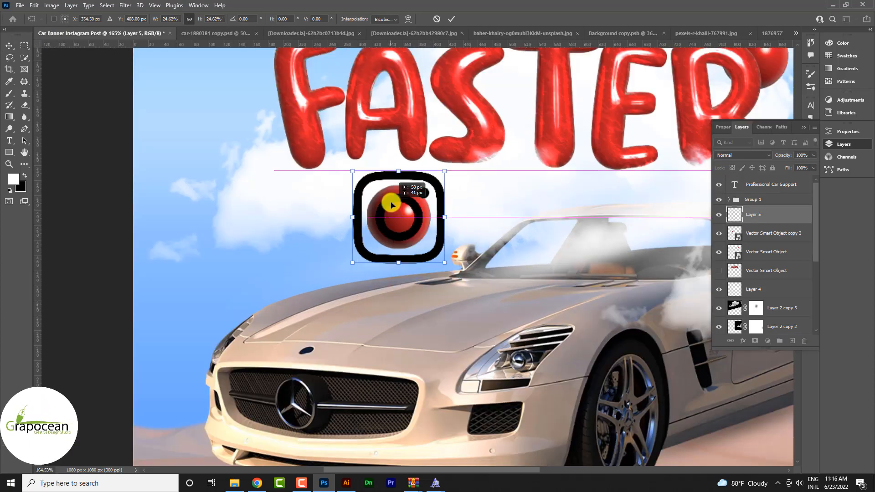
{"action": "left_click_drag", "start_coordinate": [444, 262], "coordinate": [404, 252]}
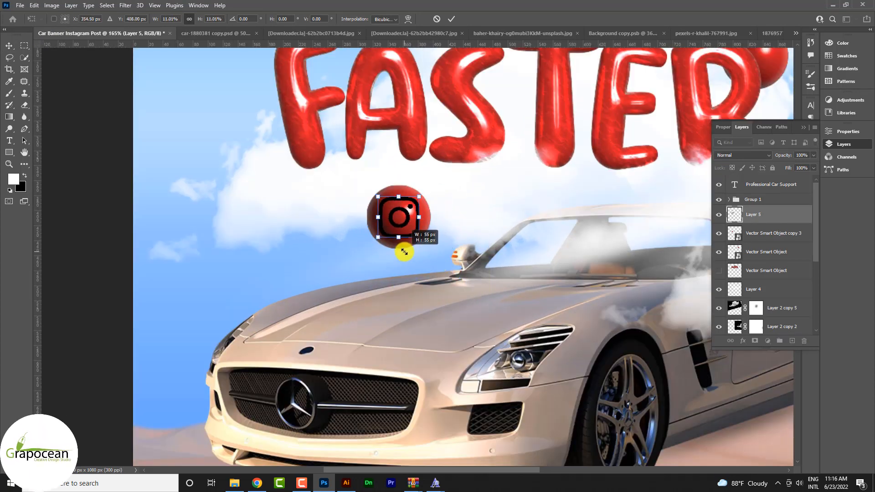
{"action": "left_click", "coordinate": [451, 18]}
Step: Apply a white Color Overlay at 100% opacity to the Instagram icon's layer
{"action": "right_click", "coordinate": [778, 205]}
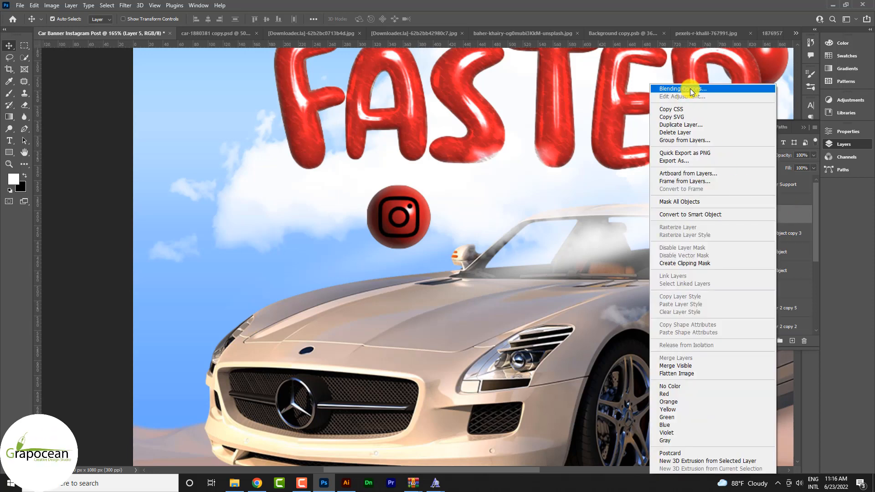
{"action": "left_click", "coordinate": [690, 89]}
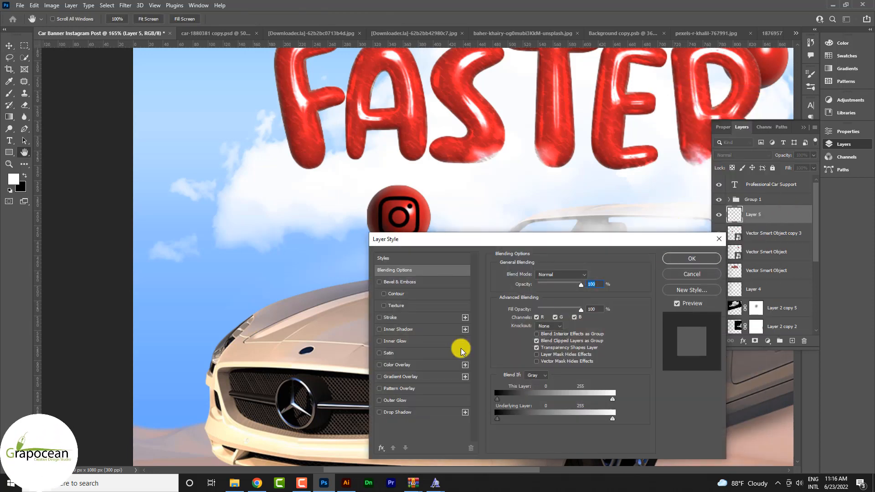
{"action": "left_click", "coordinate": [412, 368]}
{"action": "left_click_drag", "start_coordinate": [483, 242], "coordinate": [328, 307]}
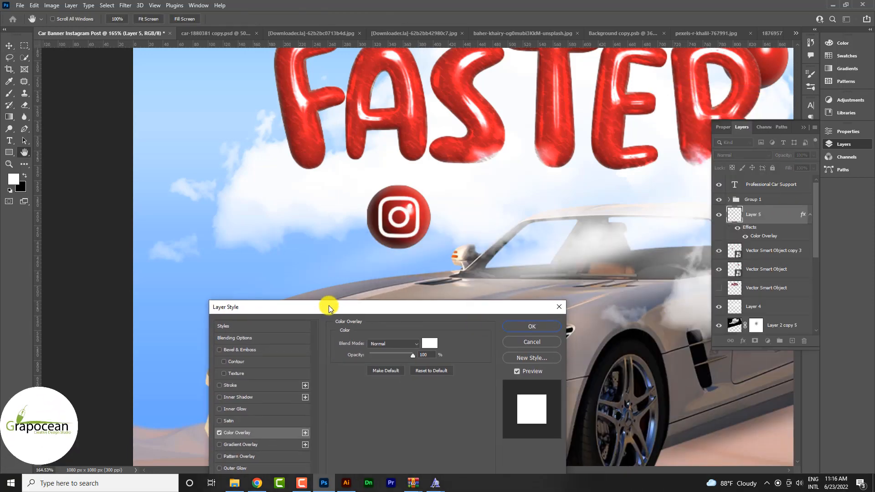
{"action": "left_click", "coordinate": [519, 325]}
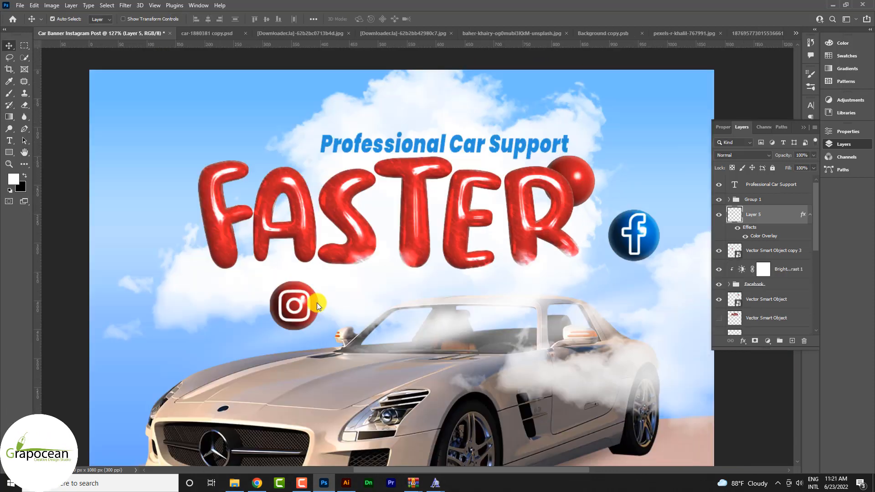
Step: Nudge the Instagram icon slightly down, add a layer mask and brush black over it to fade the icon into its sphere
{"action": "mouse_move", "coordinate": [311, 311]}
{"action": "left_mouse_down"}
{"action": "mouse_move", "coordinate": [274, 339]}
{"action": "mouse_move", "coordinate": [304, 309]}
{"action": "mouse_move", "coordinate": [312, 315]}
{"action": "left_mouse_up"}
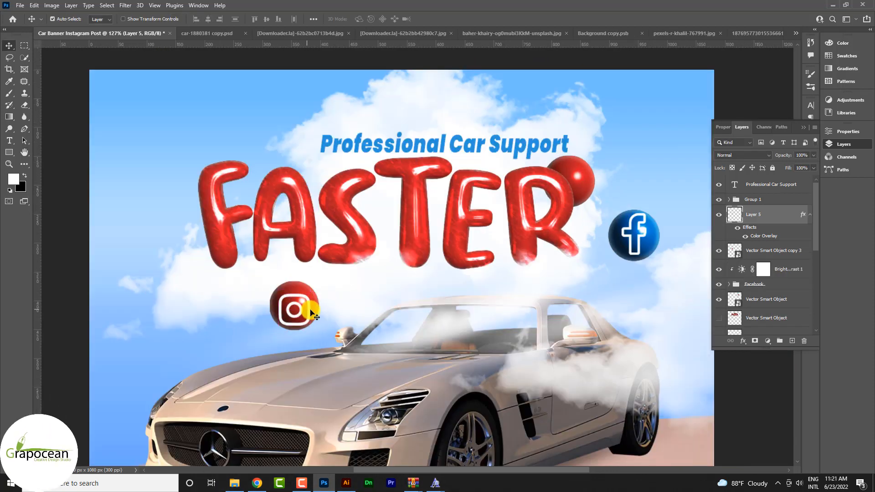
{"action": "left_click", "coordinate": [755, 341]}
{"action": "key", "text": "d"}
{"action": "key", "text": "b"}
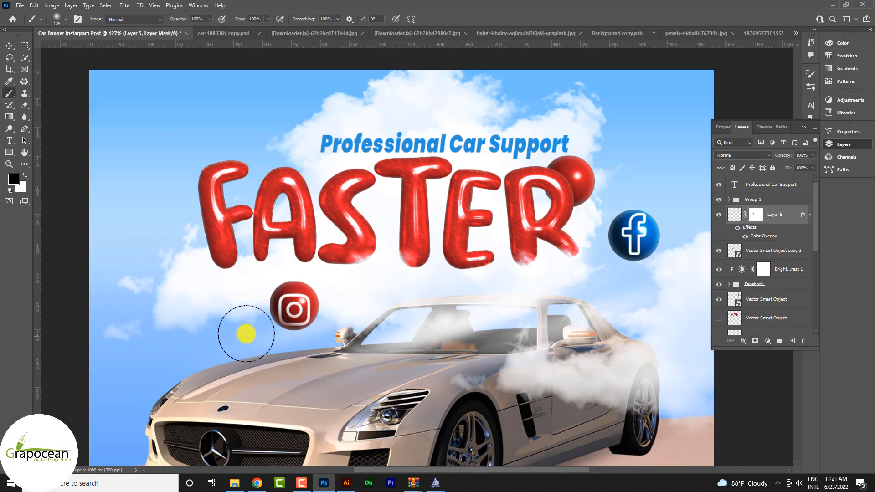
{"action": "mouse_move", "coordinate": [246, 334]}
{"action": "left_mouse_down"}
{"action": "mouse_move", "coordinate": [240, 316]}
{"action": "mouse_move", "coordinate": [250, 332]}
{"action": "left_mouse_up"}
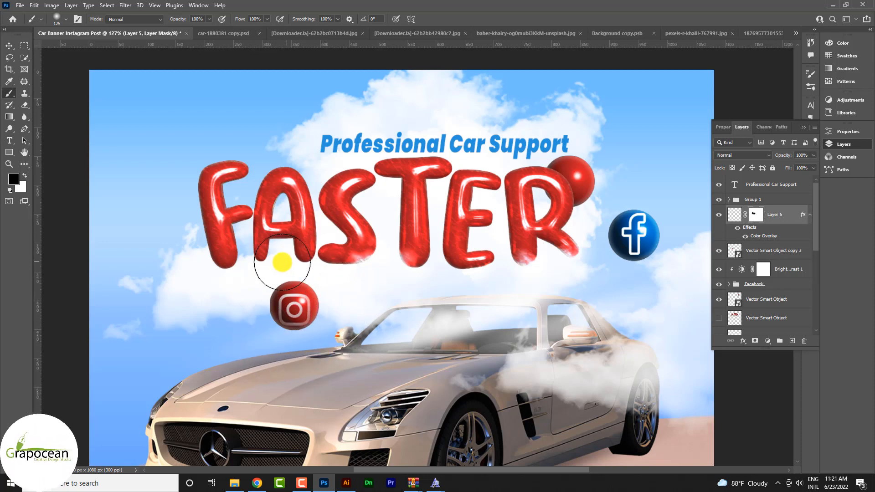
Step: Add a layer mask to the Facebook icon and brush black over it to fade the icon into its blue sphere
{"action": "scroll", "coordinate": [370, 381], "scroll_direction": "down", "scroll_amount": 3}
{"action": "scroll", "coordinate": [543, 379], "scroll_direction": "up", "scroll_amount": 3}
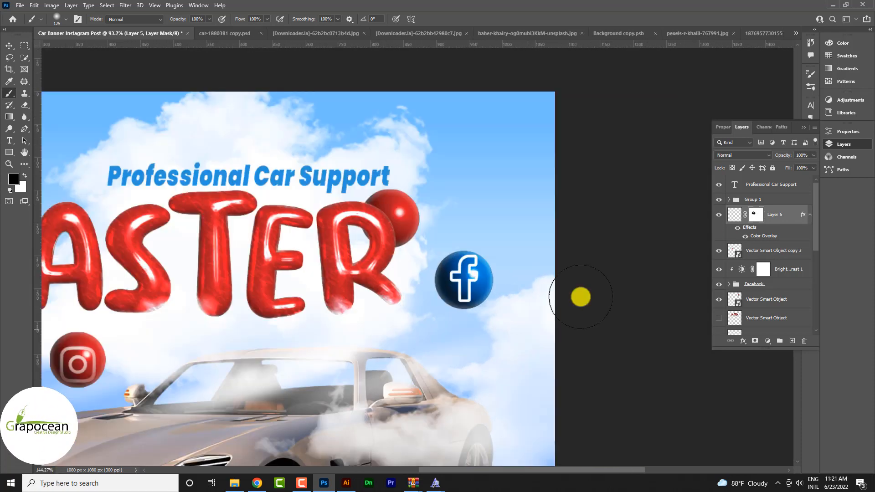
{"action": "left_click", "coordinate": [9, 45]}
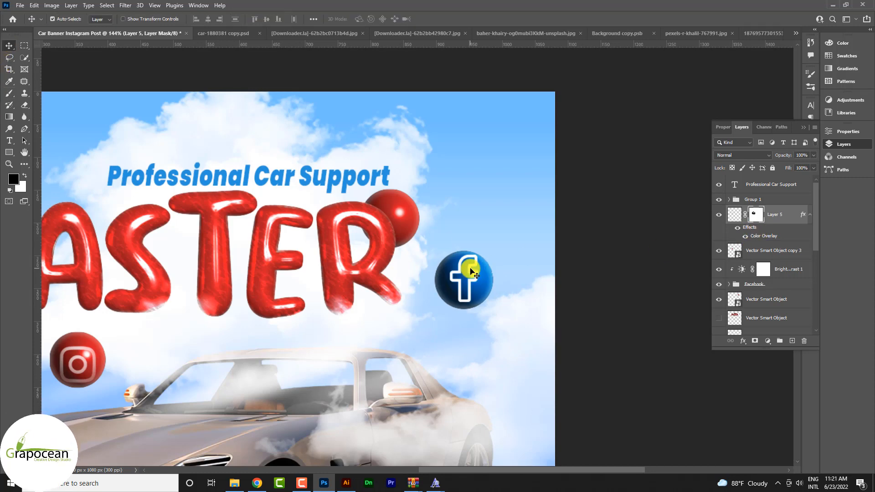
{"action": "left_click", "coordinate": [472, 272]}
{"action": "left_click", "coordinate": [755, 341]}
{"action": "left_click", "coordinate": [9, 93]}
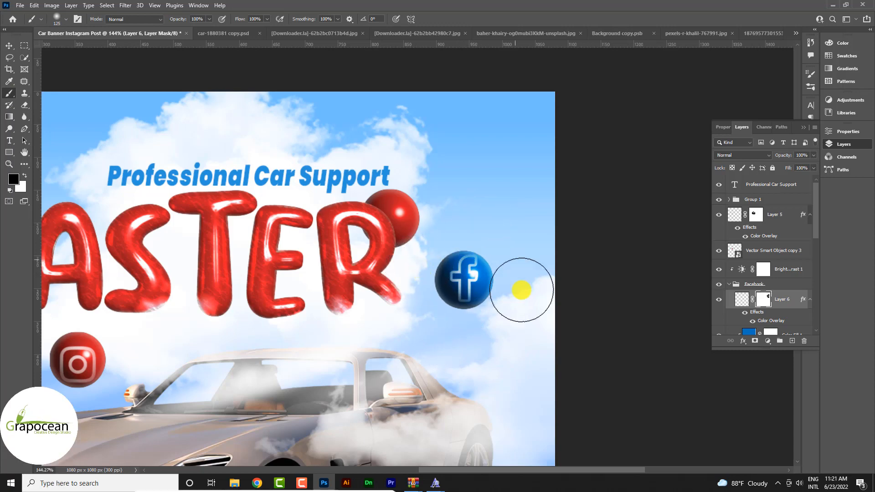
Step: Start a 7 pt Poppins Bold text on the sand below the car and color it a very pale peach based on the sand
{"action": "scroll", "coordinate": [582, 350], "scroll_direction": "down", "scroll_amount": 3}
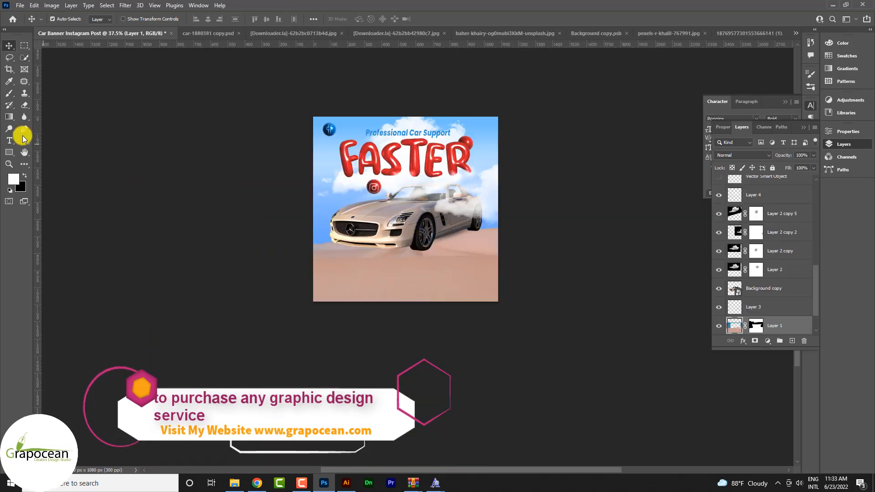
{"action": "key", "text": "t"}
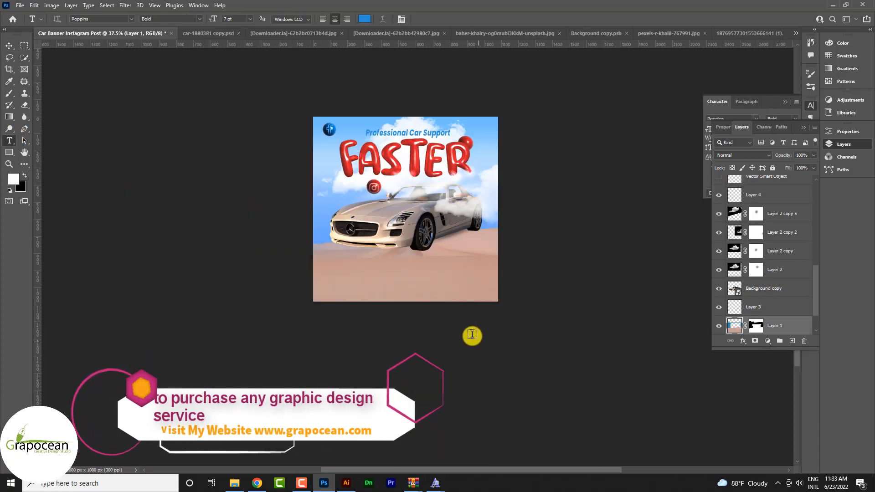
{"action": "left_click", "coordinate": [387, 270]}
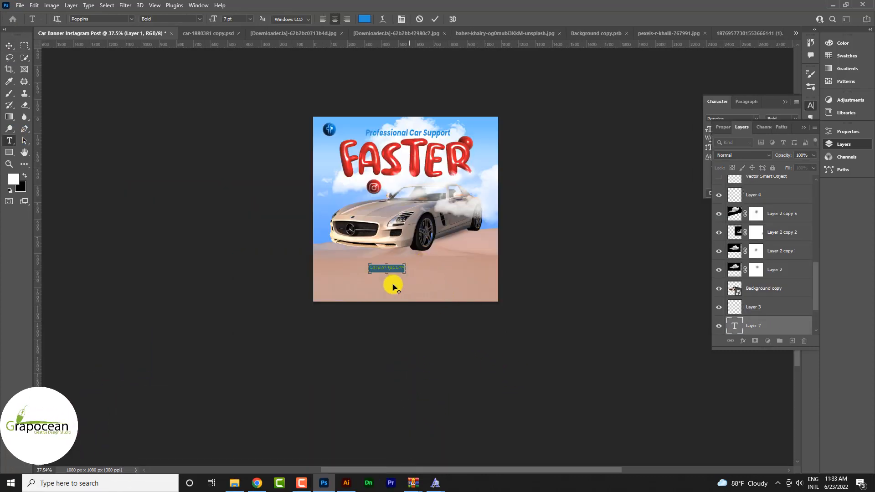
{"action": "scroll", "coordinate": [393, 285], "scroll_direction": "up", "scroll_amount": 3}
{"action": "left_click", "coordinate": [365, 19]}
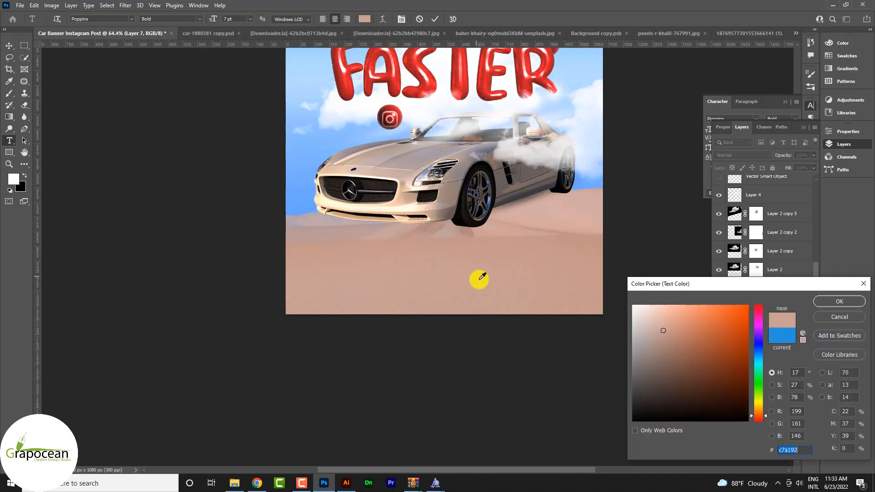
{"action": "left_click_drag", "start_coordinate": [669, 356], "coordinate": [671, 301]}
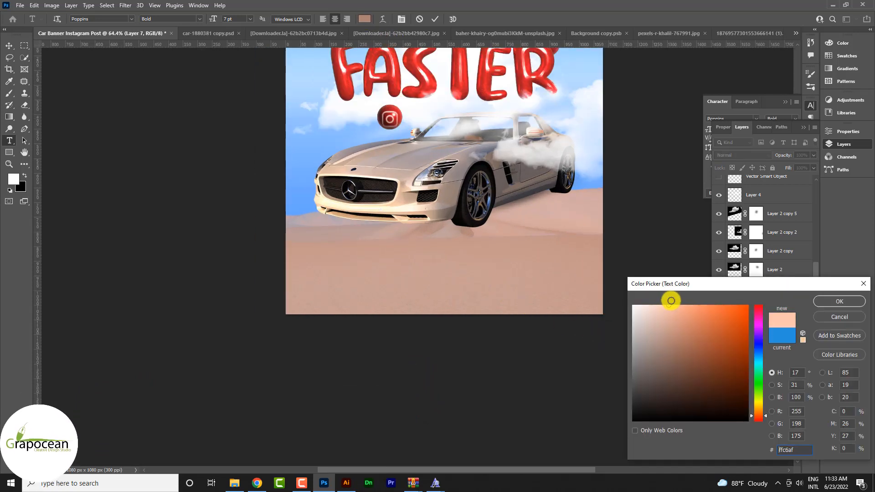
{"action": "left_click", "coordinate": [648, 306]}
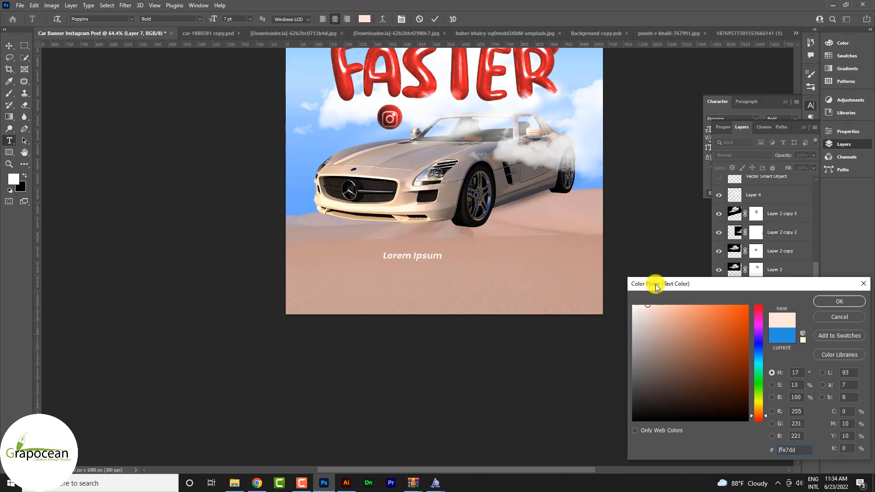
{"action": "left_click", "coordinate": [825, 304]}
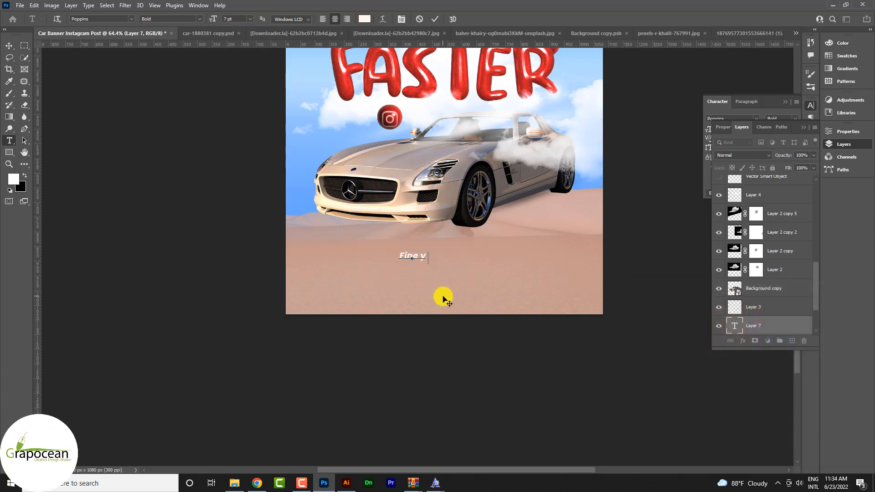
Step: Enter "Find Your Dreams" as the text on the sand and commit it
{"action": "type", "text": "our Car"}
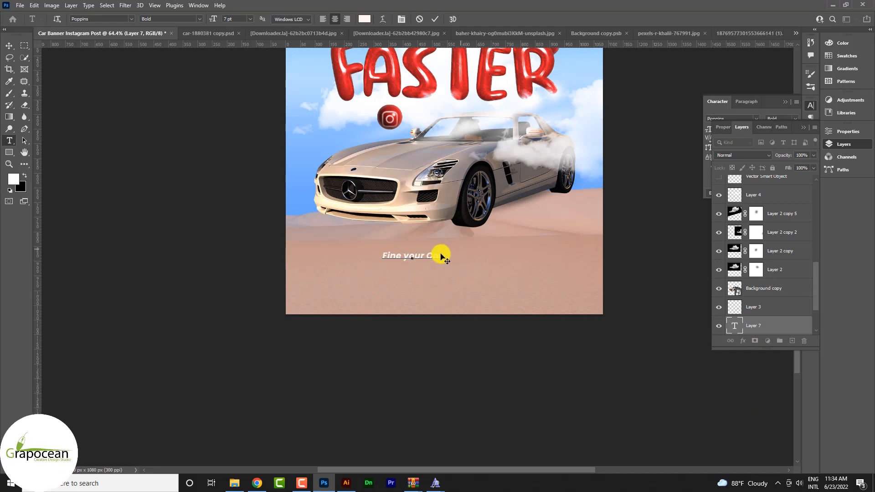
{"action": "key", "text": "BackSpace"}
{"action": "key", "text": "BackSpace"}
{"action": "key", "text": "BackSpace"}
{"action": "type", "text": "D"}
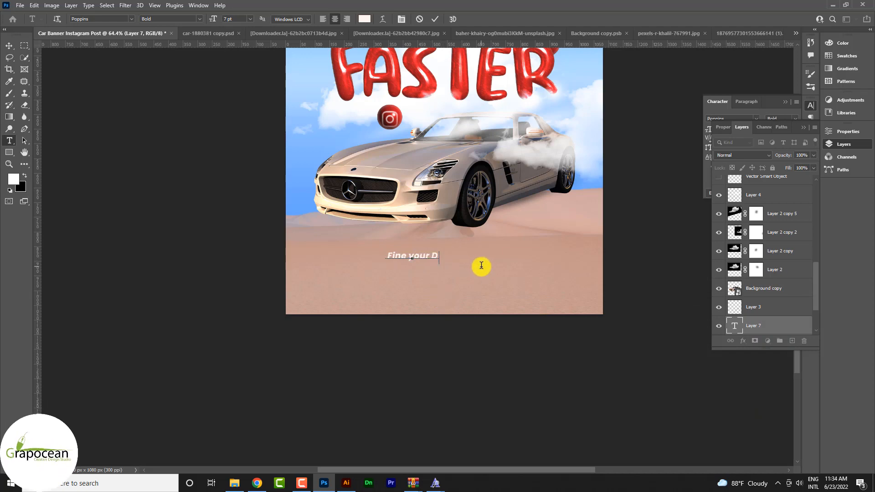
{"action": "type", "text": "ree"}
{"action": "key", "text": "BackSpace"}
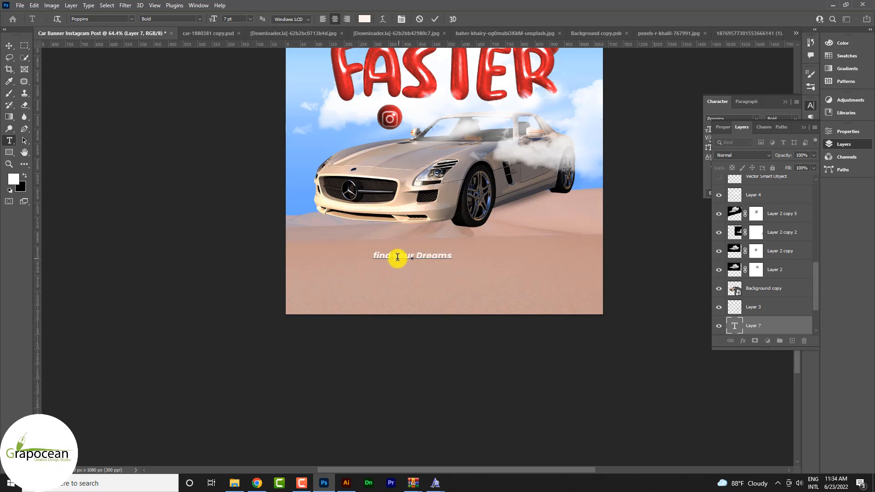
{"action": "type", "text": "Y"}
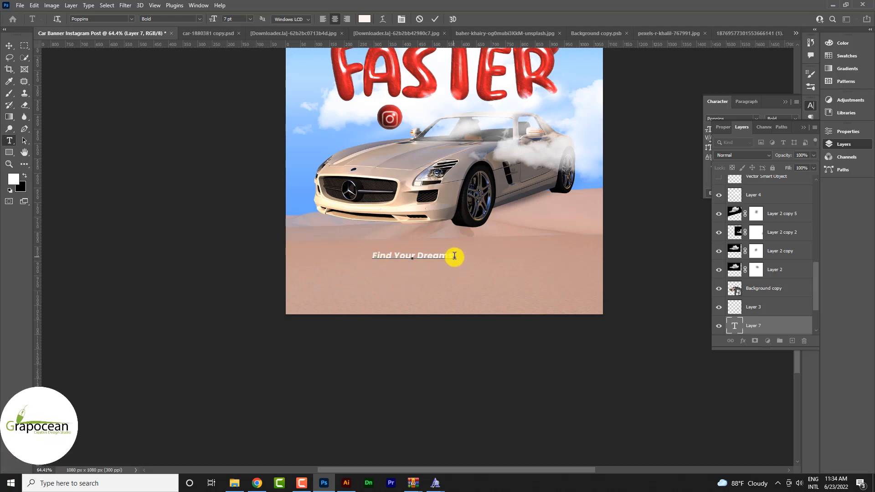
{"action": "left_click_drag", "start_coordinate": [455, 254], "coordinate": [245, 201]}
{"action": "left_click", "coordinate": [9, 47]}
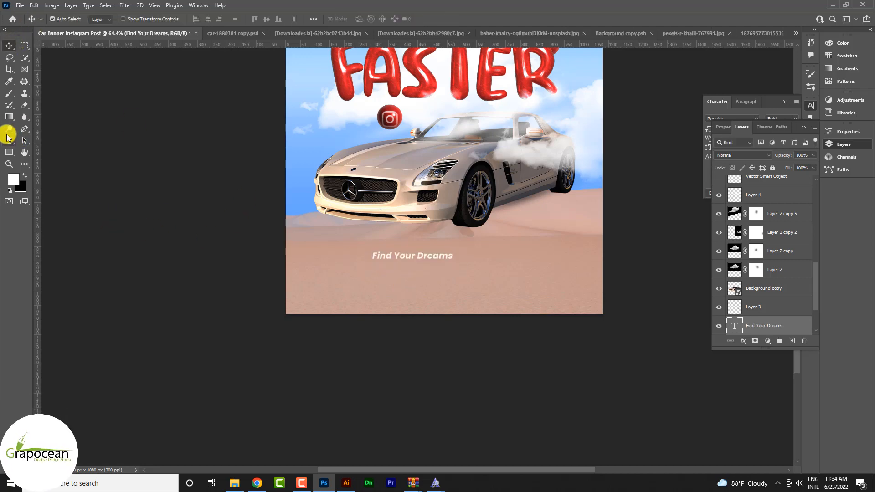
Step: Add a separate text "Car" beside "Find Your Dreams" and set its size to 25 pt
{"action": "left_click", "coordinate": [9, 140]}
{"action": "left_click", "coordinate": [494, 272]}
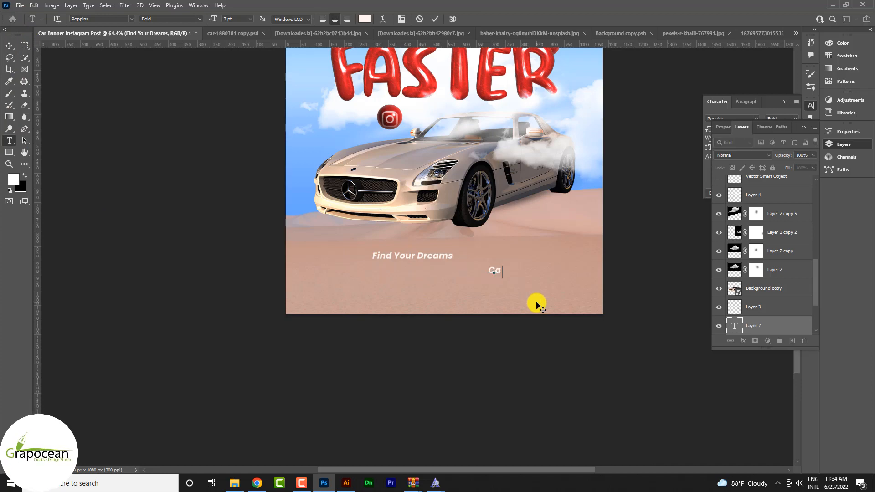
{"action": "left_click_drag", "start_coordinate": [211, 20], "coordinate": [220, 19]}
{"action": "left_click", "coordinate": [796, 128]}
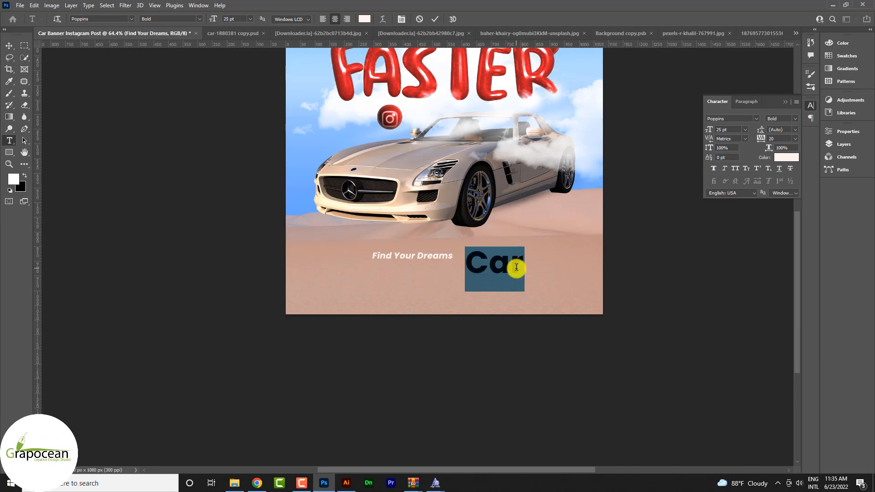
Step: Tighten the tracking of "Car" to -40 and move the word up directly alongside "Find Your Dreams"
{"action": "key", "text": "alt+Left"}
{"action": "key", "text": "alt+Left"}
{"action": "key", "text": "alt+Left"}
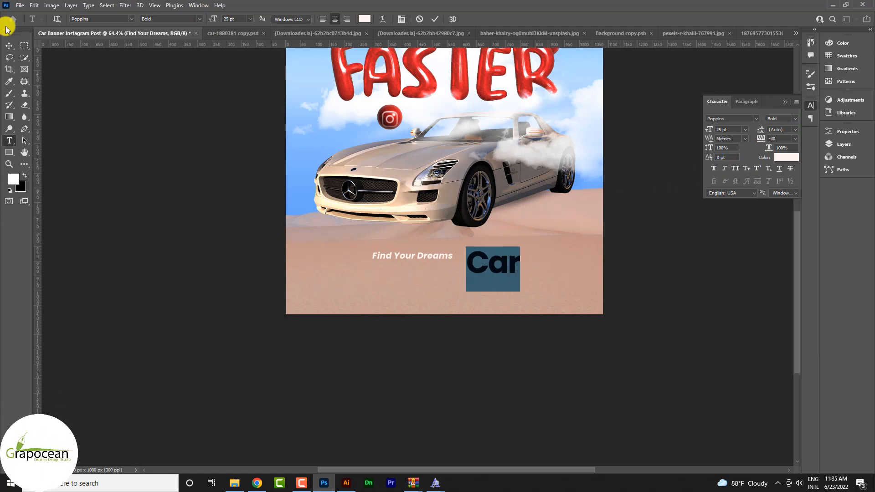
{"action": "left_click", "coordinate": [8, 46]}
{"action": "scroll", "coordinate": [498, 269], "scroll_direction": "up", "scroll_amount": 2}
{"action": "left_click_drag", "start_coordinate": [499, 269], "coordinate": [488, 249]}
{"action": "scroll", "coordinate": [518, 257], "scroll_direction": "down", "scroll_amount": 3}
{"action": "scroll", "coordinate": [528, 252], "scroll_direction": "up", "scroll_amount": 4}
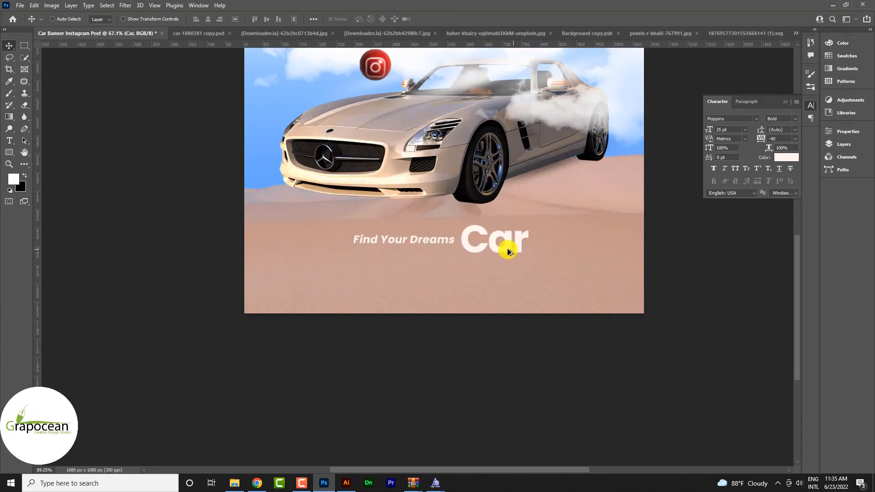
Step: Change the "Find Your Dreams" text to the Poppins Regular weight and commit it
{"action": "left_click", "coordinate": [8, 140]}
{"action": "left_click_drag", "start_coordinate": [320, 238], "coordinate": [442, 239]}
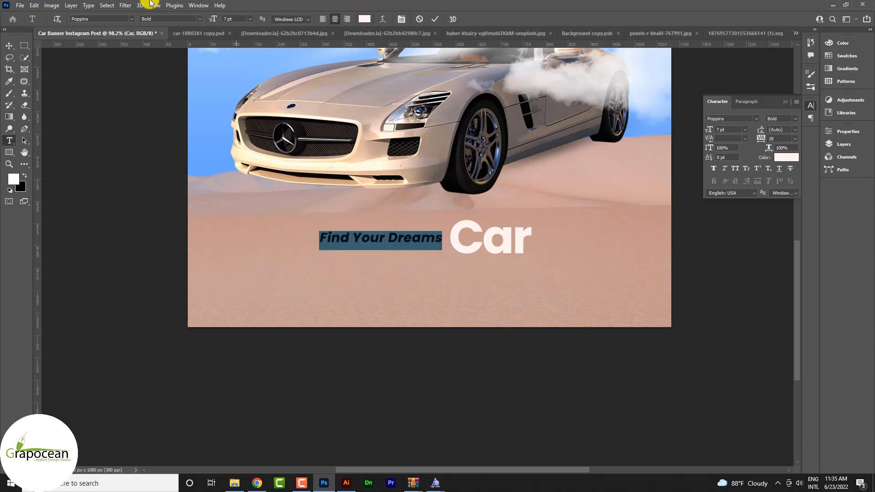
{"action": "left_click", "coordinate": [200, 18]}
{"action": "left_click", "coordinate": [182, 43]}
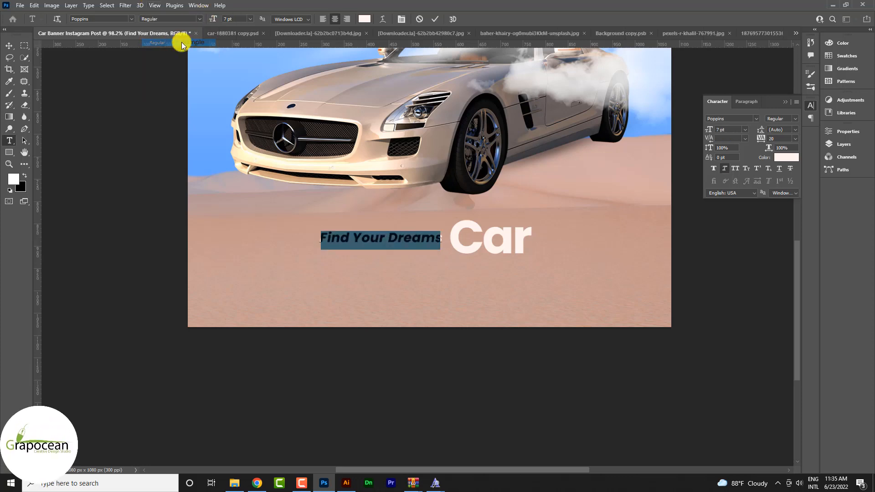
{"action": "left_click", "coordinate": [9, 46]}
Step: Apply All Caps to the word "Car" beside "Find Your Dreams" and commit the text
{"action": "scroll", "coordinate": [466, 324], "scroll_direction": "down", "scroll_amount": 6}
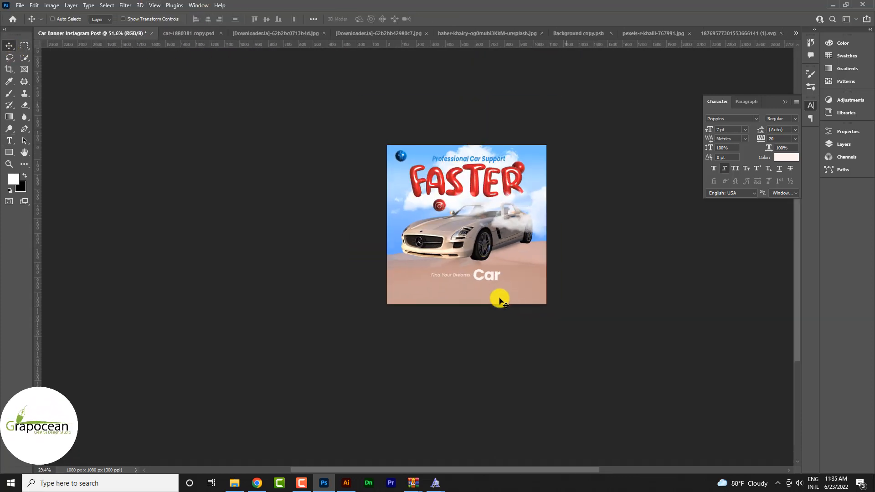
{"action": "scroll", "coordinate": [491, 286], "scroll_direction": "up", "scroll_amount": 5}
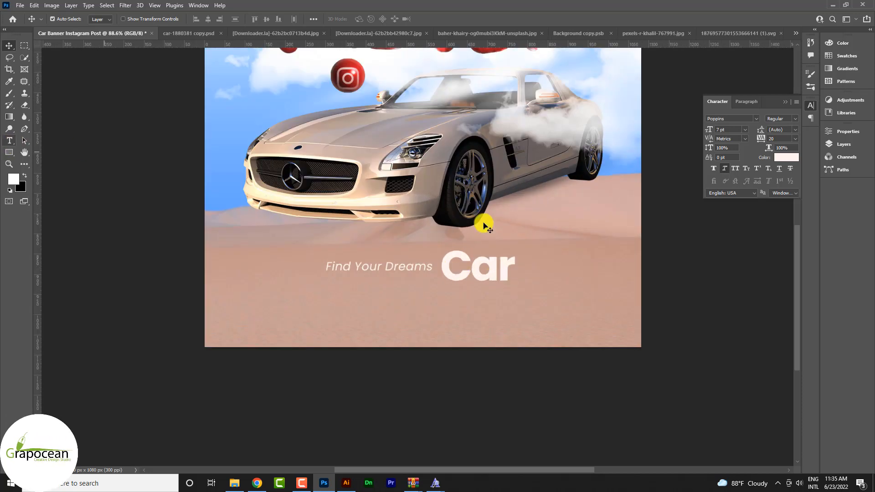
{"action": "left_click", "coordinate": [10, 141]}
{"action": "left_click_drag", "start_coordinate": [449, 270], "coordinate": [516, 273]}
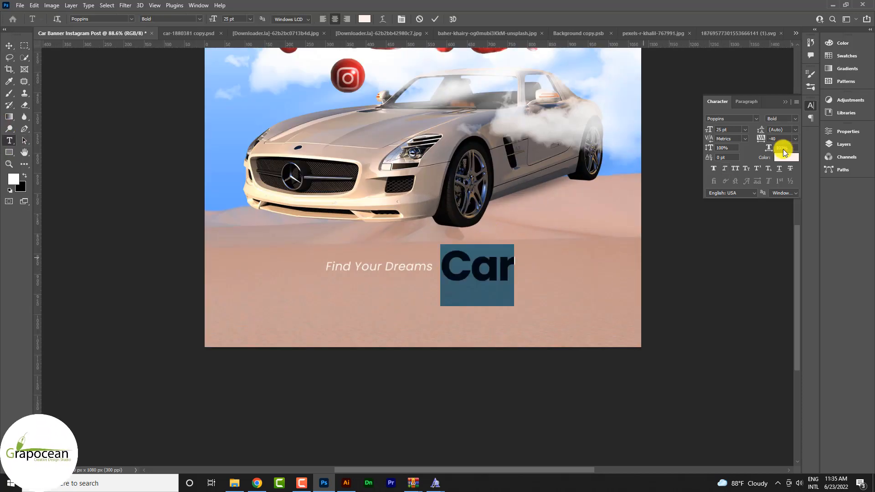
{"action": "left_click", "coordinate": [735, 168]}
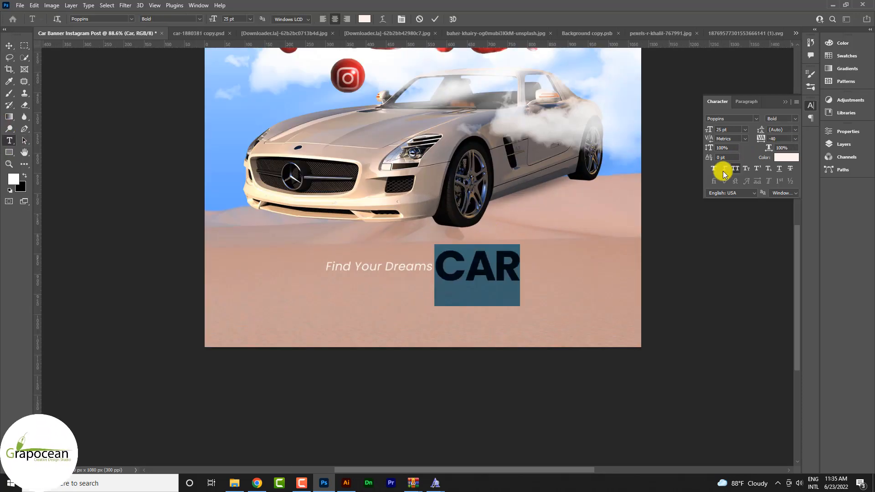
{"action": "left_click", "coordinate": [10, 45]}
{"action": "left_click", "coordinate": [422, 358]}
Step: Draw an unfilled rectangle of about 277 × 44 px around "Find Your Dreams" with a pale peach 1 px stroke
{"action": "left_click", "coordinate": [9, 151]}
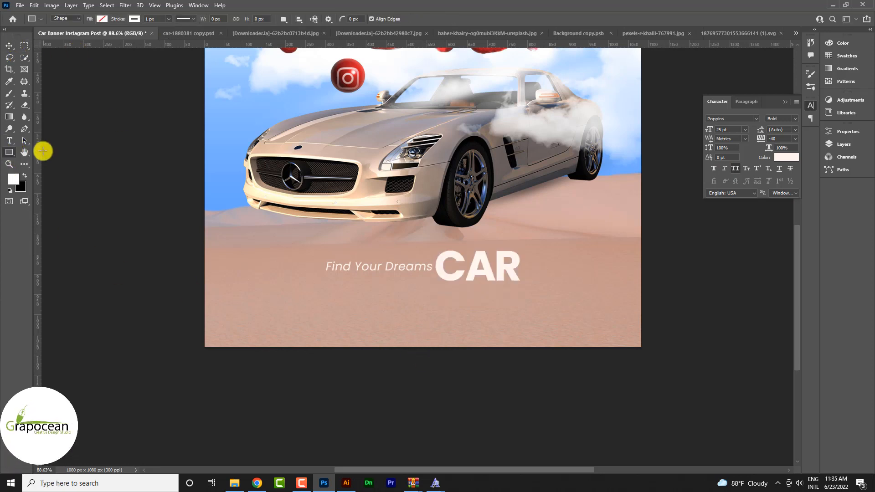
{"action": "left_click", "coordinate": [506, 204]}
{"action": "key", "text": "Escape"}
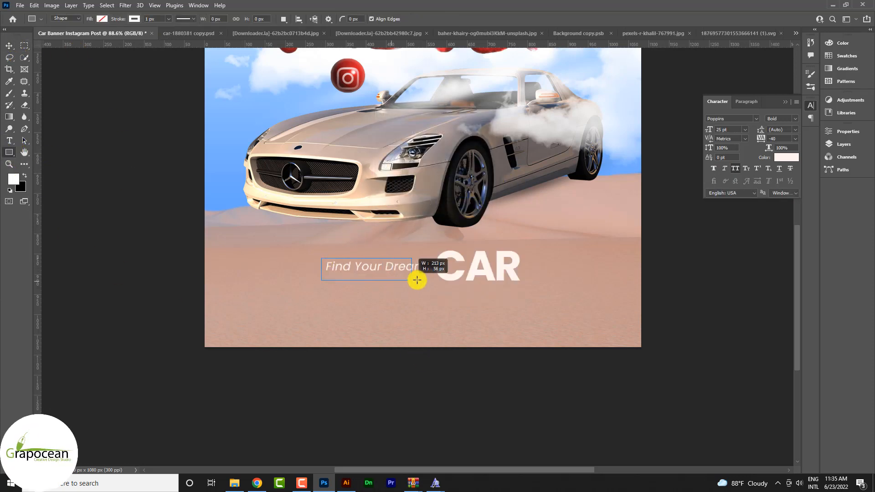
{"action": "left_click_drag", "start_coordinate": [417, 280], "coordinate": [434, 276]}
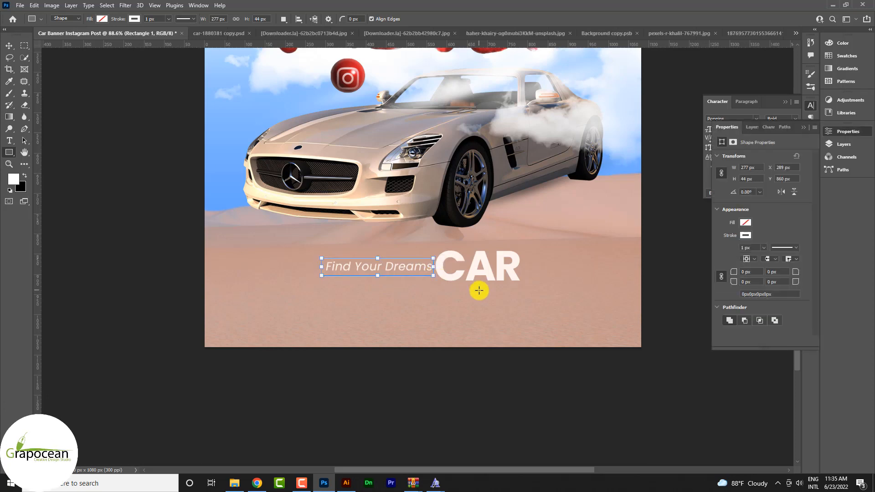
{"action": "left_click", "coordinate": [135, 18]}
{"action": "left_click", "coordinate": [86, 64]}
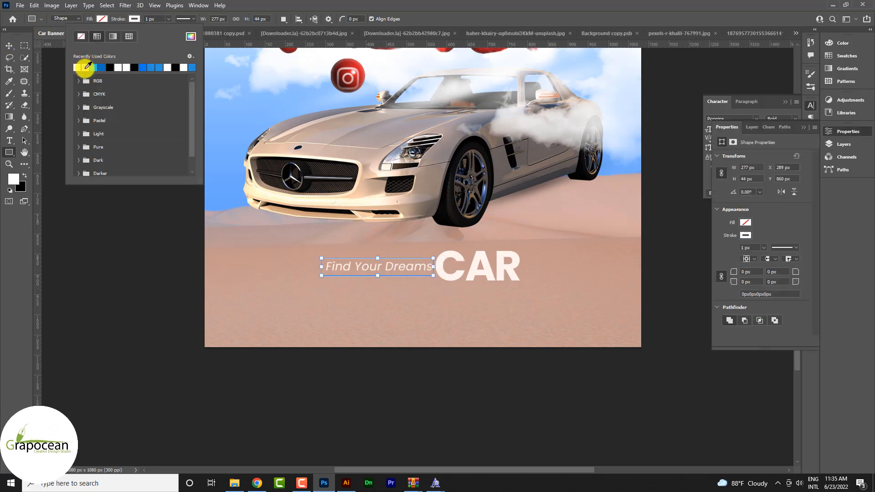
{"action": "left_click", "coordinate": [9, 46]}
{"action": "left_click", "coordinate": [96, 197]}
Step: Widen the frame beyond "Dreams" and shift "CAR" to the right so its C meets the frame's edge
{"action": "scroll", "coordinate": [433, 275], "scroll_direction": "up", "scroll_amount": 4}
{"action": "scroll", "coordinate": [440, 292], "scroll_direction": "down", "scroll_amount": 10}
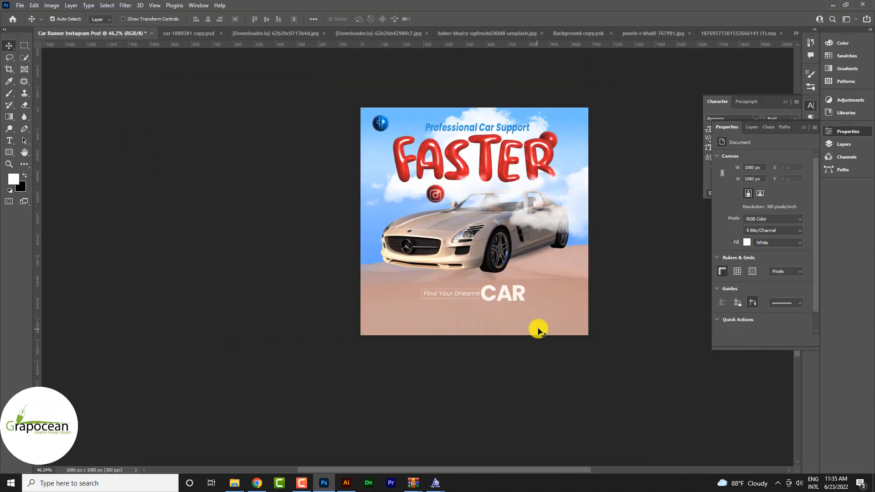
{"action": "scroll", "coordinate": [540, 315], "scroll_direction": "down", "scroll_amount": 2}
{"action": "scroll", "coordinate": [541, 308], "scroll_direction": "up", "scroll_amount": 3}
{"action": "scroll", "coordinate": [534, 279], "scroll_direction": "up", "scroll_amount": 2}
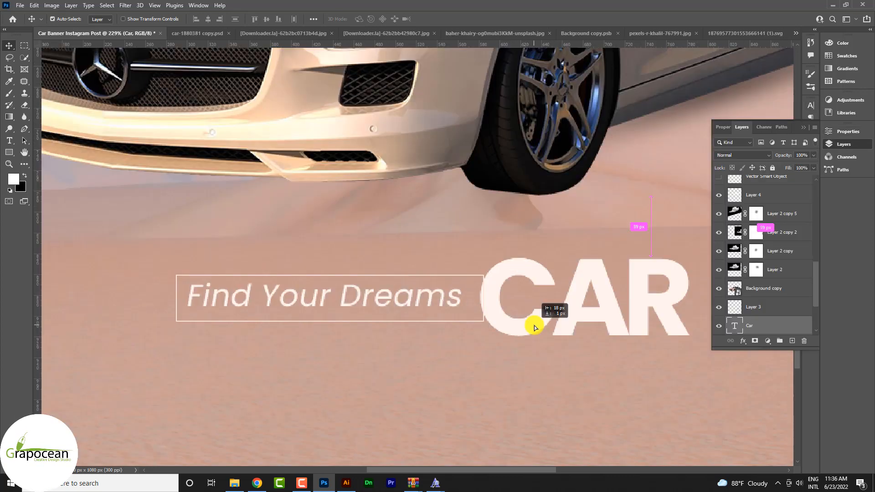
Step: Load the outline of "CAR" as a selection and mask the Rectangle 1 frame to hide the part overlapping the letters
{"action": "left_click", "coordinate": [734, 326], "text": "ctrl"}
{"action": "scroll", "coordinate": [756, 319], "scroll_direction": "down", "scroll_amount": 2}
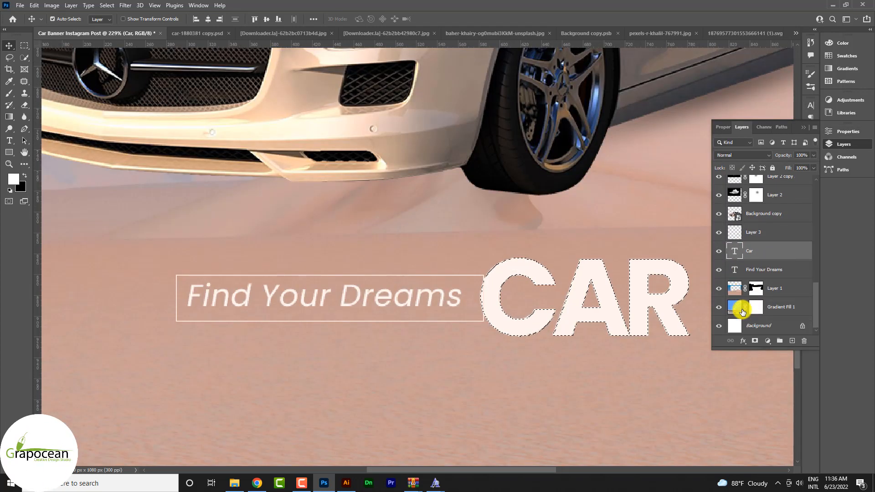
{"action": "double_click", "coordinate": [745, 289]}
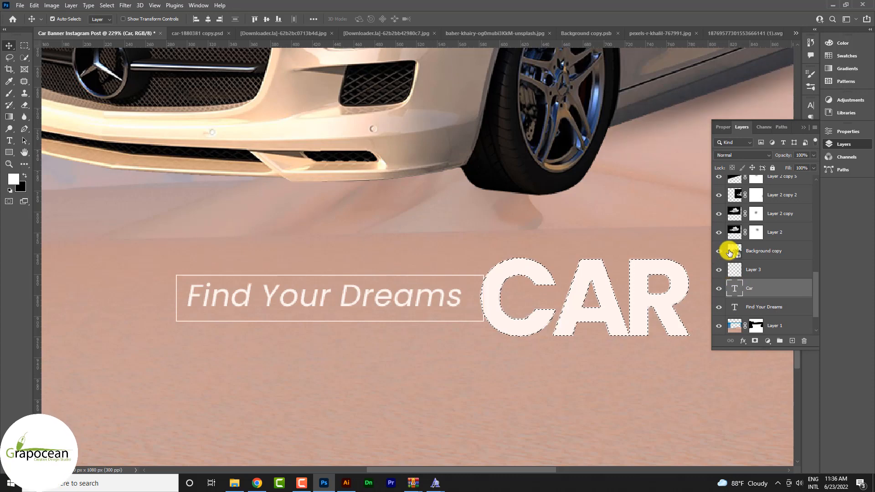
{"action": "scroll", "coordinate": [721, 267], "scroll_direction": "up", "scroll_amount": 2}
{"action": "scroll", "coordinate": [717, 217], "scroll_direction": "up", "scroll_amount": 5}
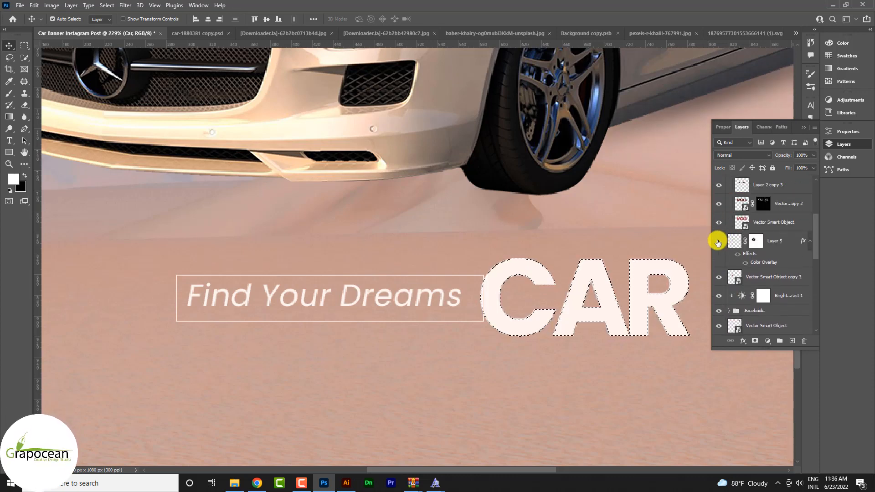
{"action": "scroll", "coordinate": [725, 228], "scroll_direction": "up", "scroll_amount": 3}
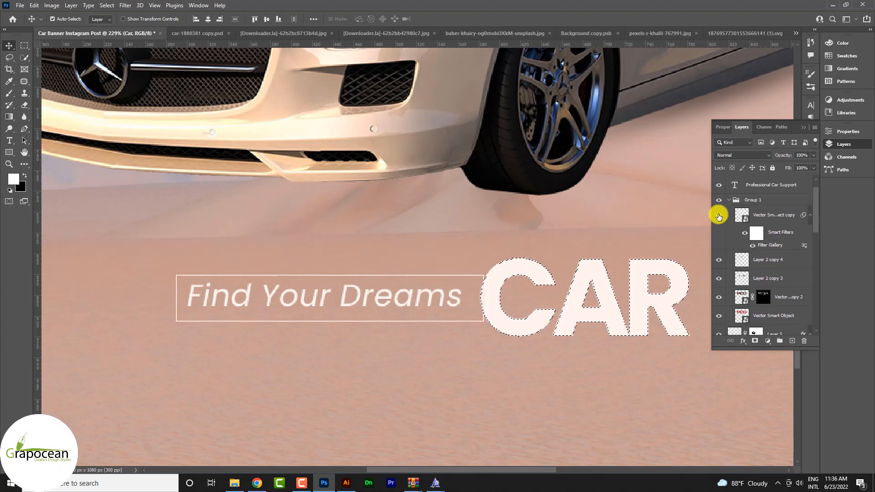
{"action": "scroll", "coordinate": [725, 214], "scroll_direction": "up", "scroll_amount": 1}
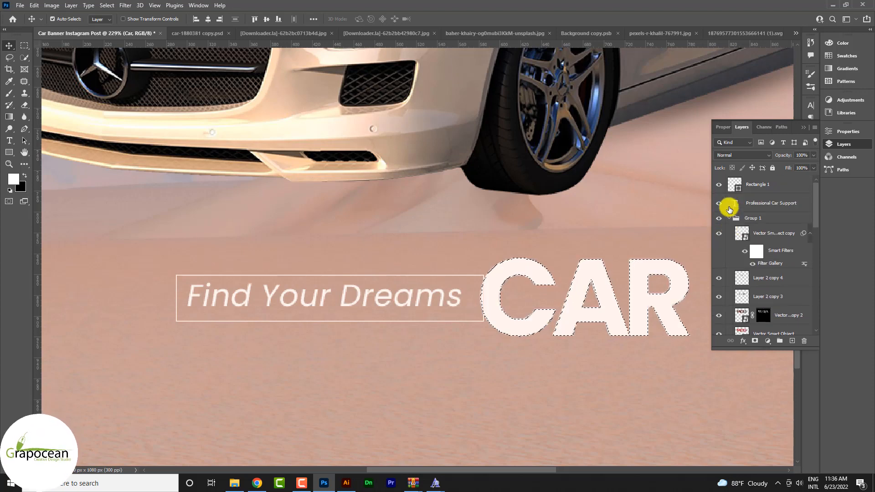
{"action": "left_click", "coordinate": [748, 191]}
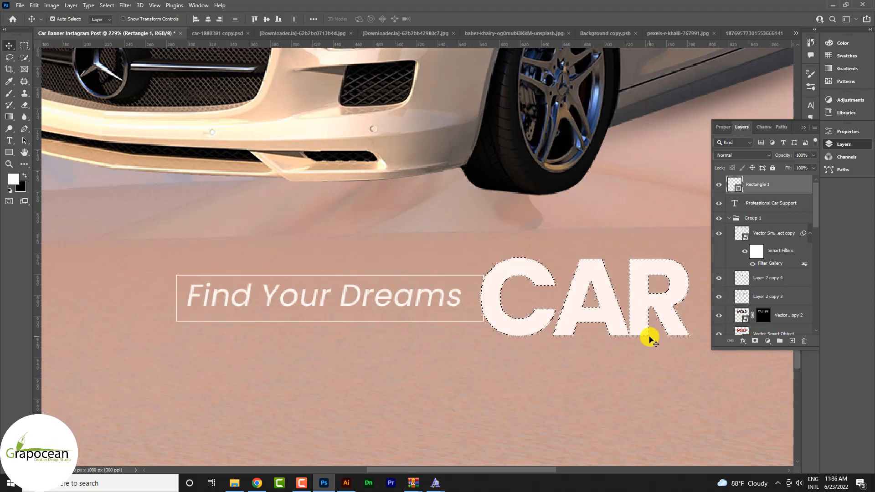
{"action": "left_click", "coordinate": [755, 341]}
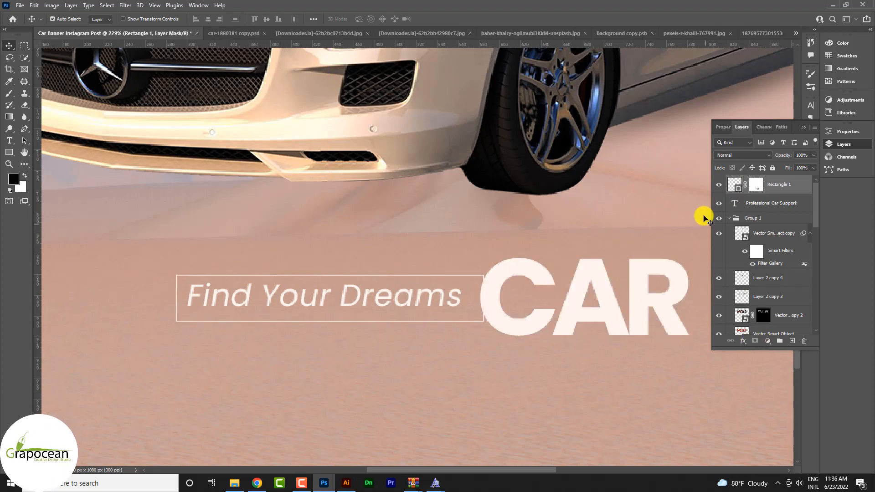
Step: Nudge "CAR" slightly so a small gap separates the C from the frame's masked edge
{"action": "left_click", "coordinate": [10, 46]}
{"action": "left_click_drag", "start_coordinate": [491, 295], "coordinate": [523, 315]}
{"action": "scroll", "coordinate": [518, 371], "scroll_direction": "down", "scroll_amount": 8}
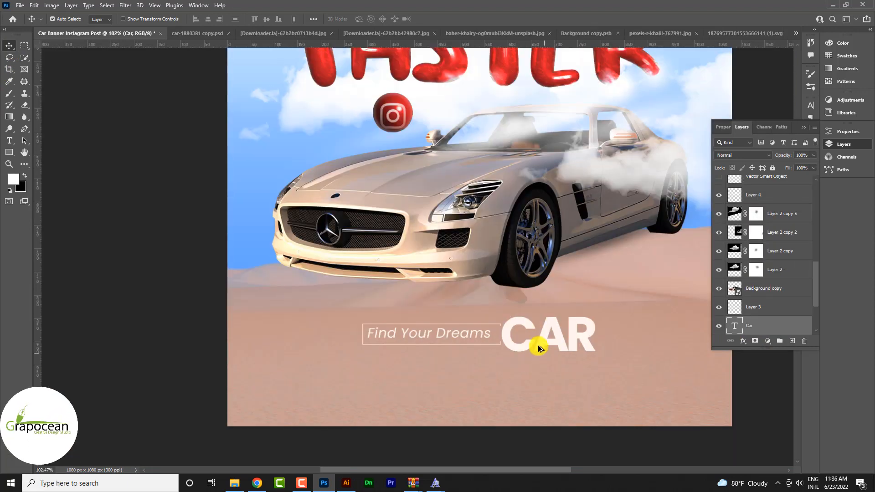
{"action": "scroll", "coordinate": [533, 348], "scroll_direction": "up", "scroll_amount": 11}
{"action": "left_click_drag", "start_coordinate": [490, 346], "coordinate": [490, 346]}
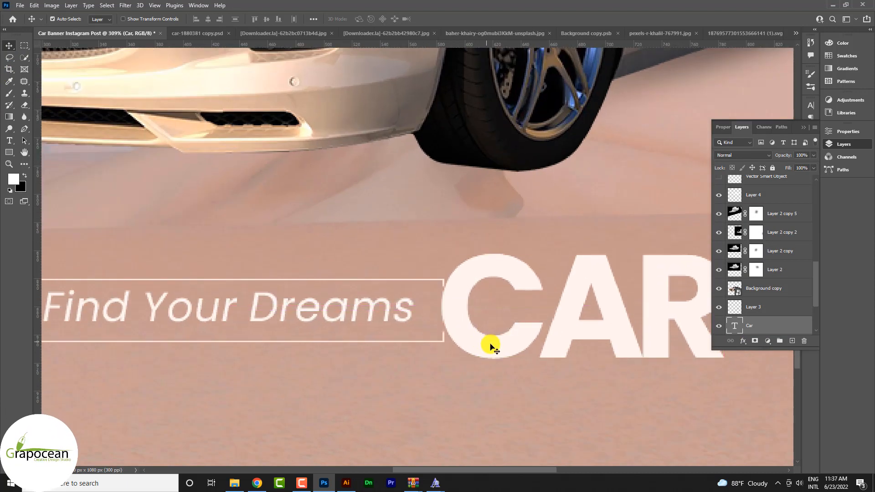
{"action": "left_click", "coordinate": [500, 412]}
{"action": "scroll", "coordinate": [500, 413], "scroll_direction": "down", "scroll_amount": 8}
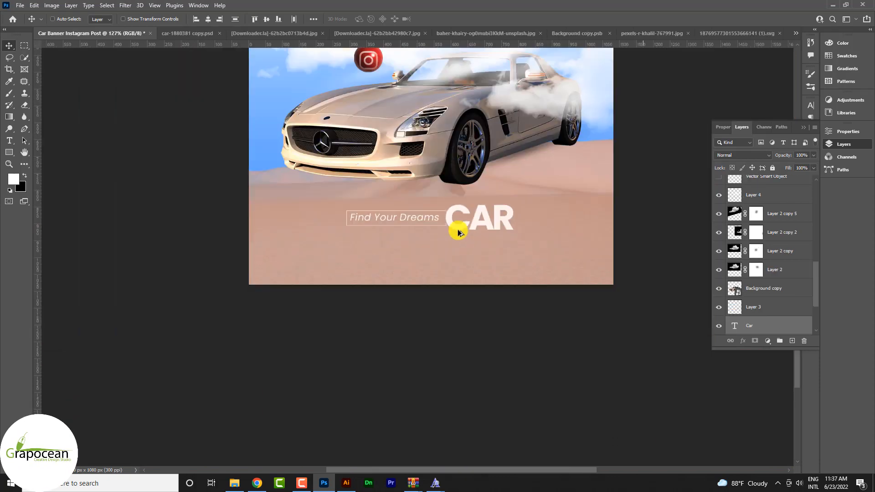
Step: Scale down the "Find Your Dreams" frame and "CAR" together and place them in the post's lower right corner
{"action": "scroll", "coordinate": [458, 233], "scroll_direction": "down", "scroll_amount": 5}
{"action": "left_click_drag", "start_coordinate": [459, 227], "coordinate": [507, 98]}
{"action": "left_click_drag", "start_coordinate": [400, 162], "coordinate": [445, 247]}
{"action": "key", "text": "ctrl+t"}
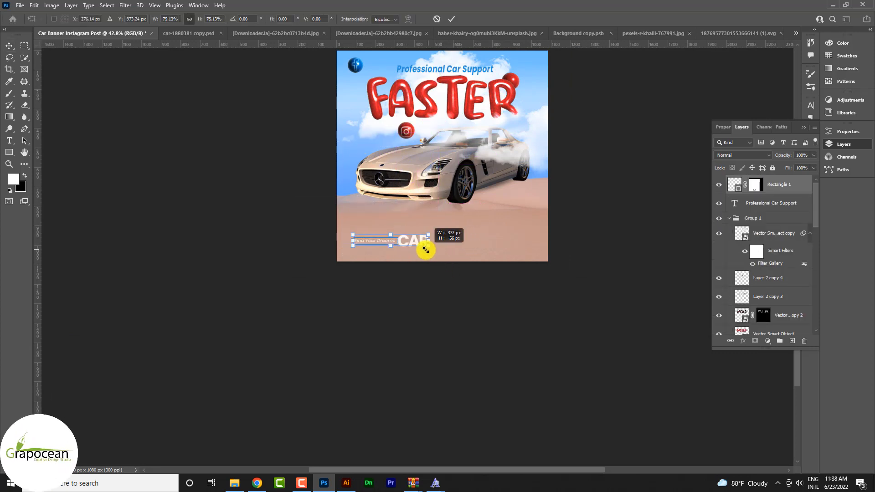
{"action": "left_click_drag", "start_coordinate": [460, 231], "coordinate": [524, 250]}
{"action": "left_click", "coordinate": [451, 18]}
Step: Add the contact e-mail address as a text line on the sand in the post's lower left corner
{"action": "key", "text": "ctrl+plus"}
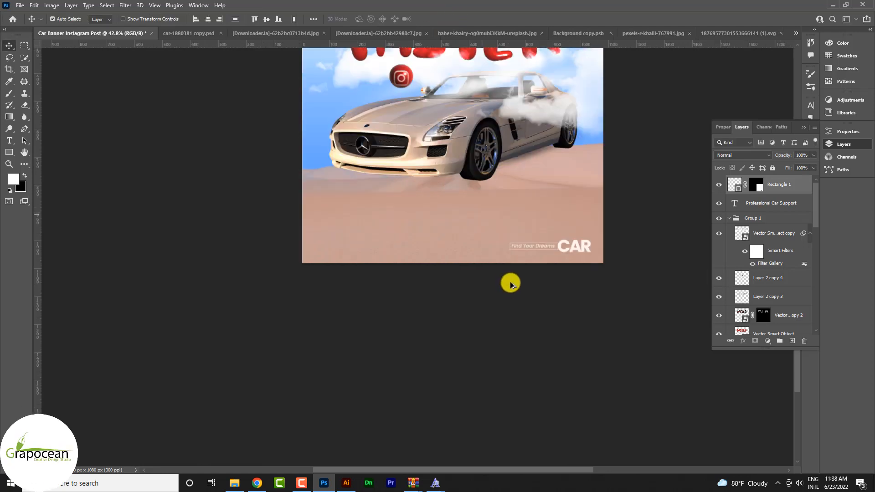
{"action": "scroll", "coordinate": [498, 268], "scroll_direction": "up", "scroll_amount": 5}
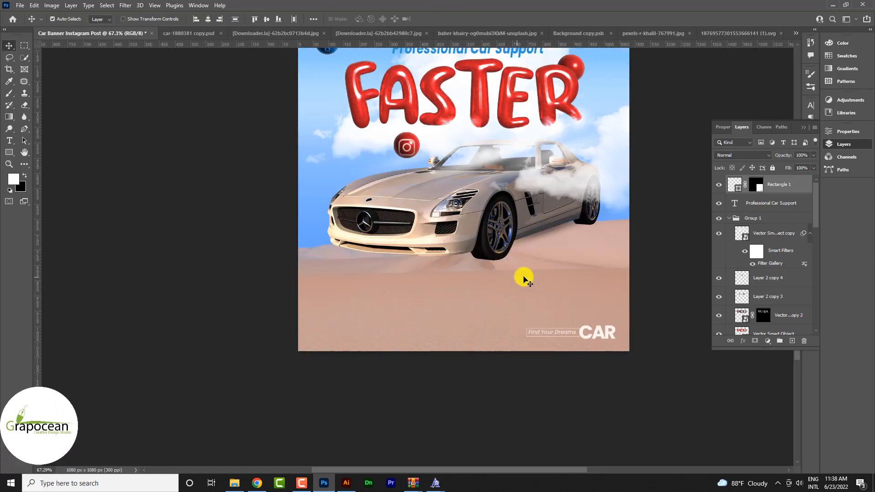
{"action": "scroll", "coordinate": [520, 292], "scroll_direction": "down", "scroll_amount": 5}
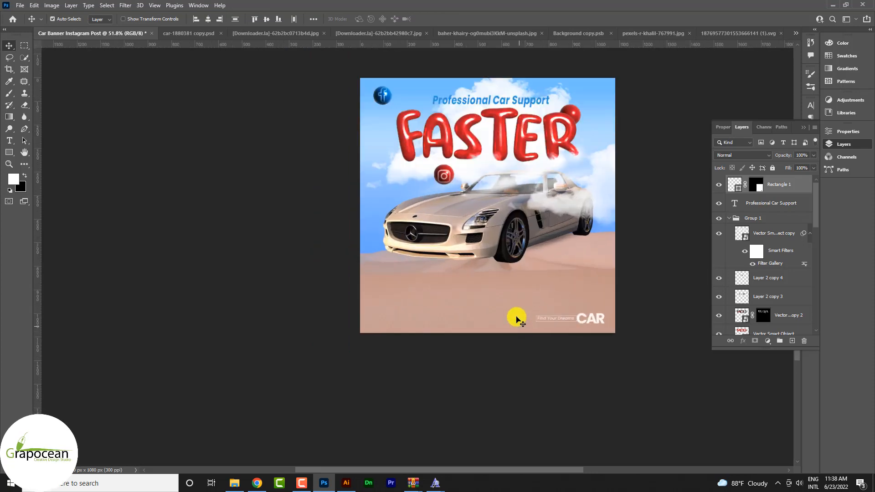
{"action": "scroll", "coordinate": [499, 303], "scroll_direction": "up", "scroll_amount": 4}
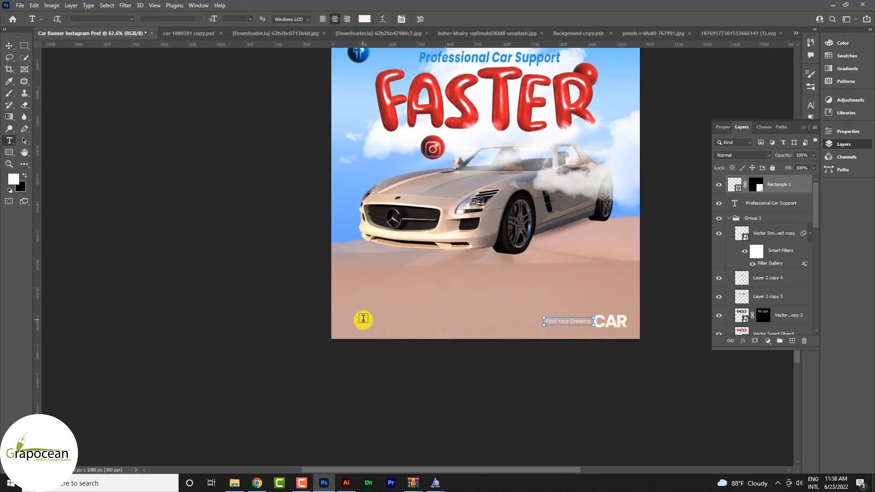
{"action": "left_click", "coordinate": [358, 320]}
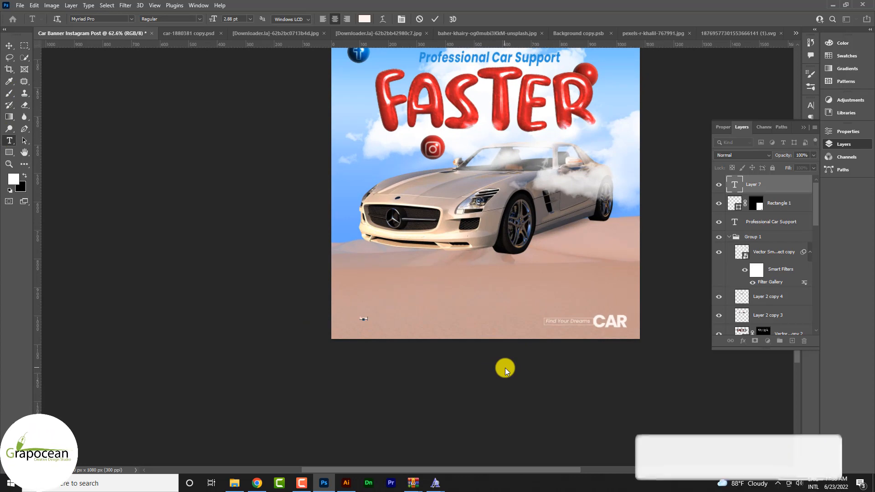
{"action": "type", "text": "ab"}
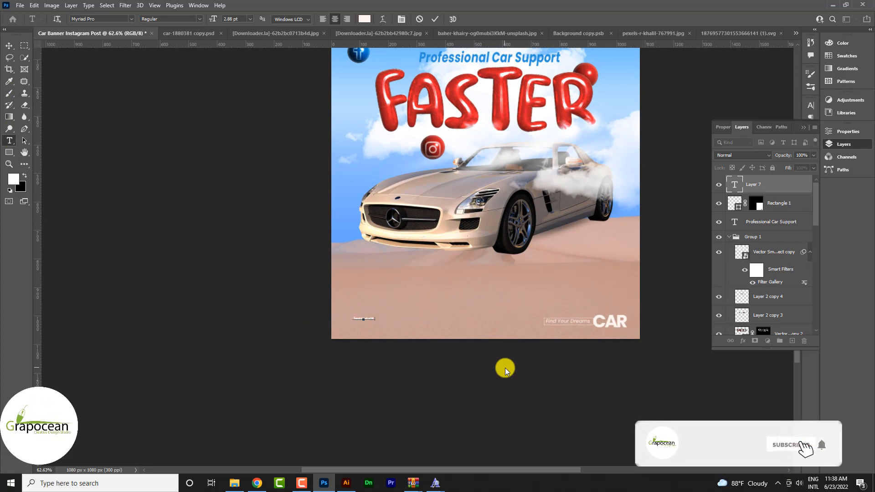
{"action": "type", "text": "ok.cojm"}
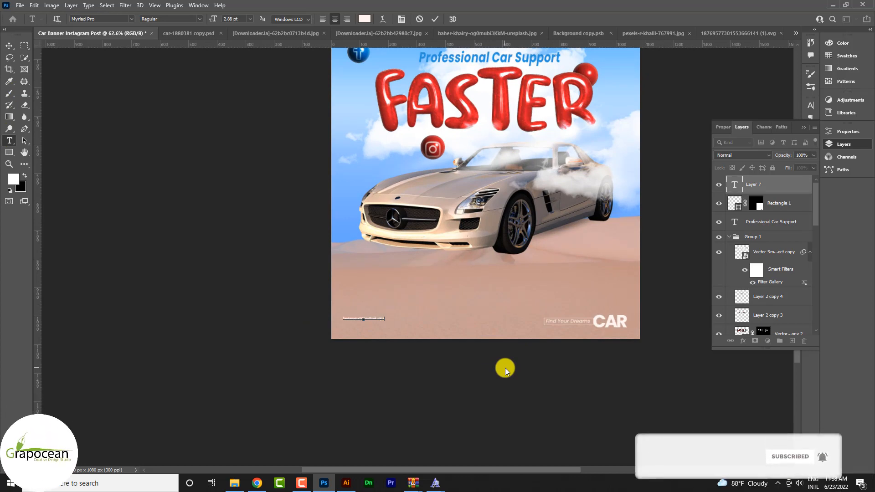
{"action": "scroll", "coordinate": [388, 329], "scroll_direction": "up", "scroll_amount": 5}
{"action": "scroll", "coordinate": [373, 337], "scroll_direction": "up", "scroll_amount": 4}
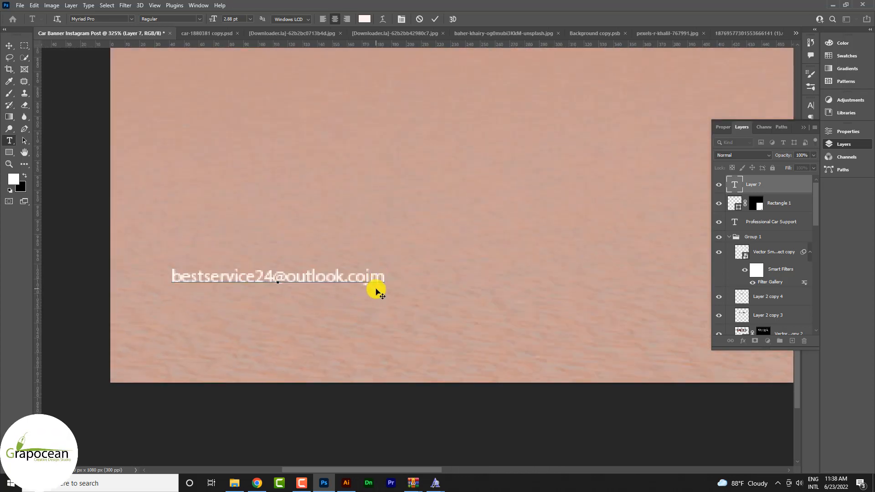
Step: Widen the tracking of the whole e-mail line and set its font to Poppins
{"action": "left_click_drag", "start_coordinate": [392, 275], "coordinate": [42, 253]}
{"action": "key", "text": "alt+Right"}
{"action": "key", "text": "alt+Right"}
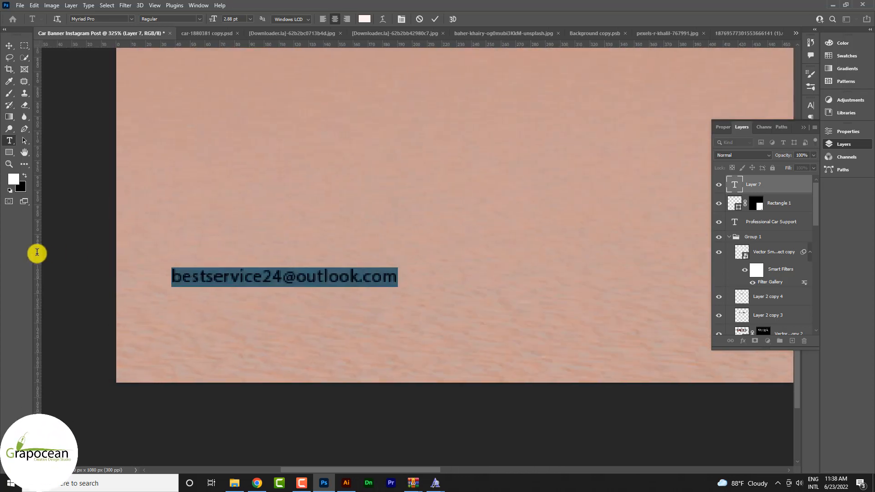
{"action": "left_click", "coordinate": [128, 18]}
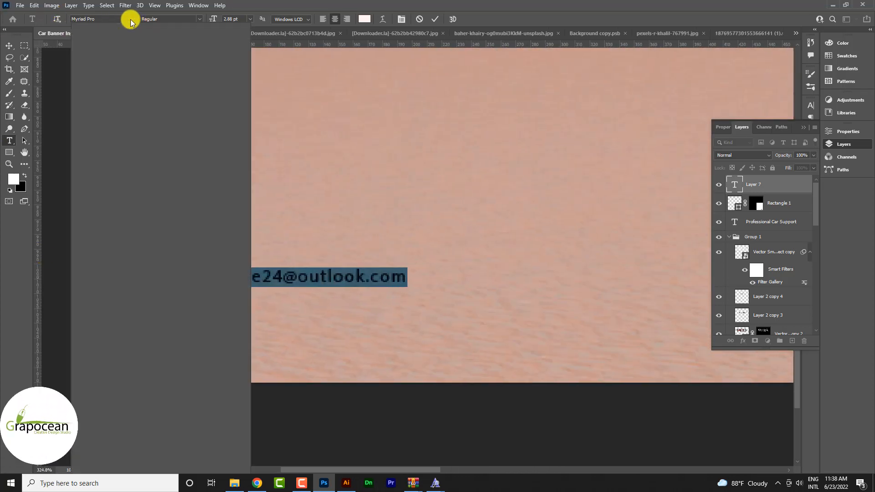
{"action": "left_click_drag", "start_coordinate": [261, 142], "coordinate": [250, 39]}
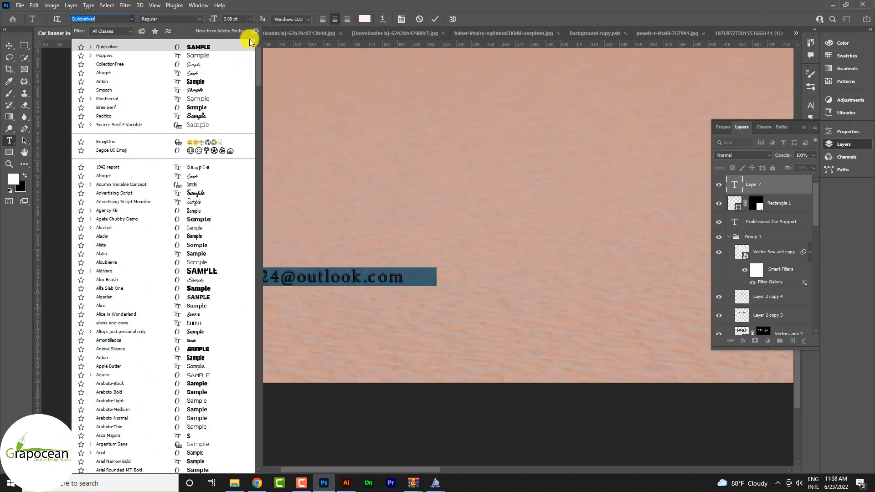
{"action": "left_click", "coordinate": [207, 58]}
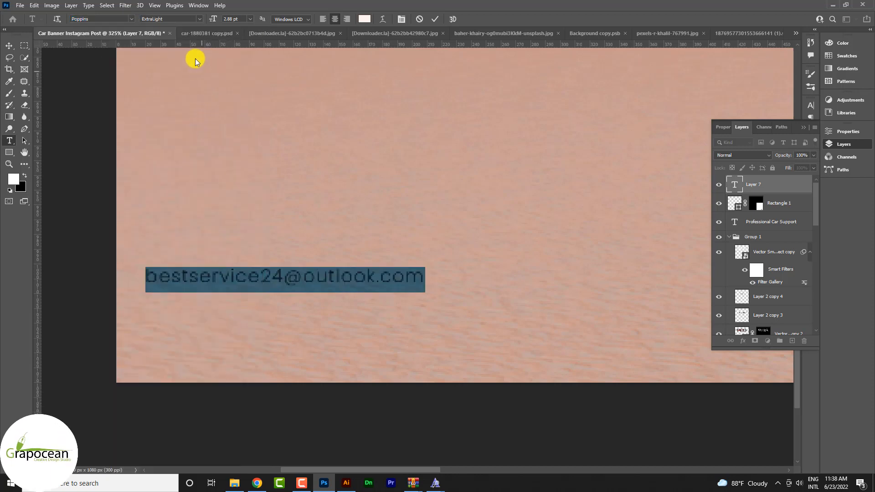
Step: Set the e-mail line's font size to 3 pt and move it slightly inward from the post's lower left corner
{"action": "left_click", "coordinate": [249, 19]}
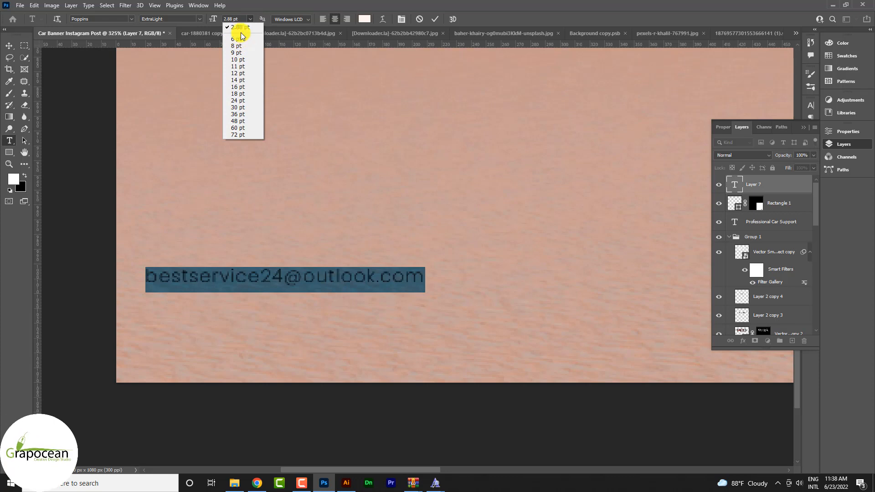
{"action": "scroll", "coordinate": [318, 268], "scroll_direction": "down", "scroll_amount": 5}
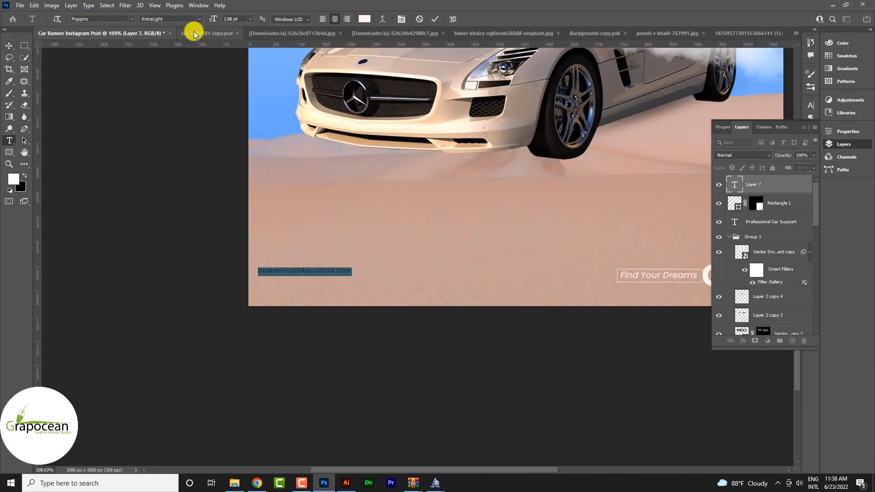
{"action": "left_click", "coordinate": [238, 20]}
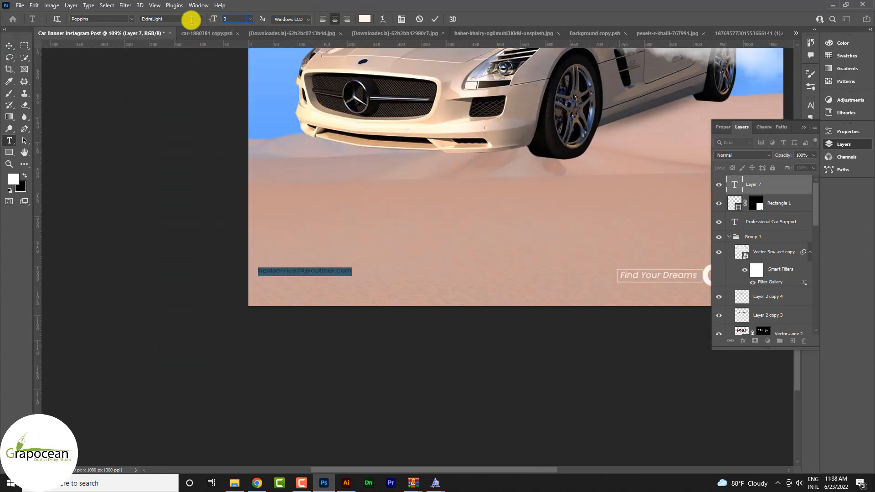
{"action": "key", "text": "Return"}
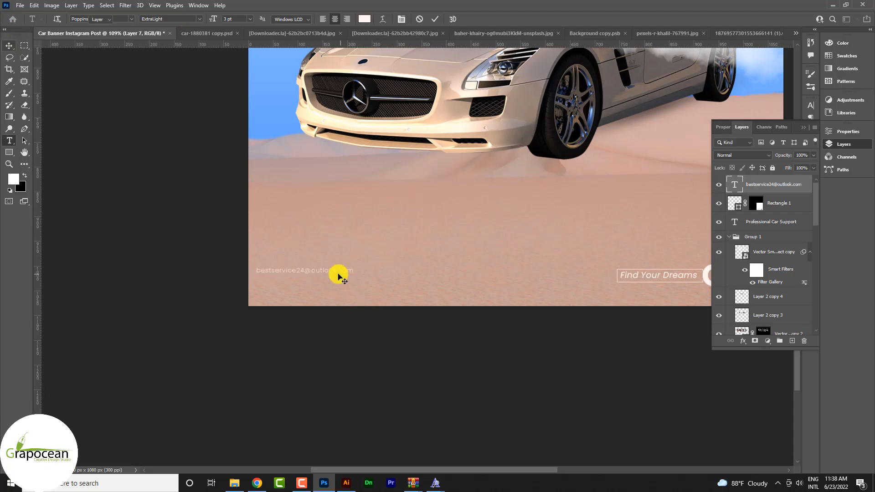
{"action": "left_click_drag", "start_coordinate": [340, 276], "coordinate": [363, 285]}
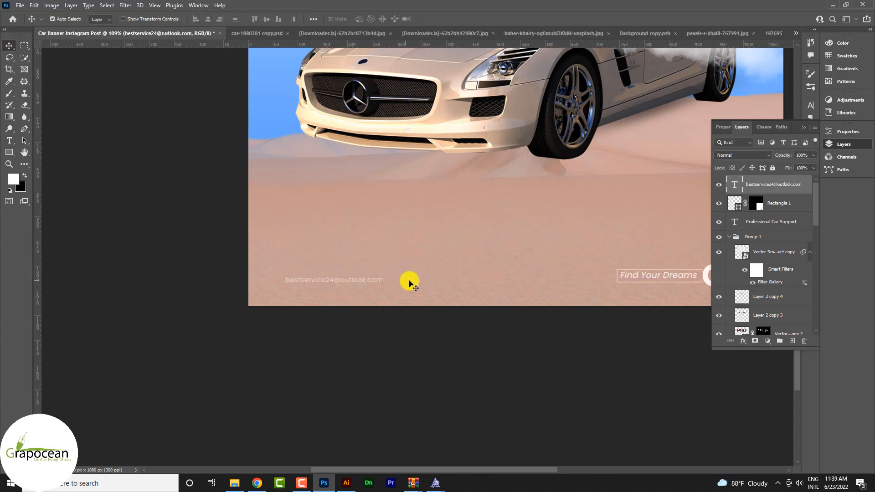
{"action": "scroll", "coordinate": [411, 283], "scroll_direction": "down", "scroll_amount": 3}
{"action": "scroll", "coordinate": [390, 295], "scroll_direction": "up", "scroll_amount": 3}
Step: Change the font weight of the whole e-mail line to Poppins Medium
{"action": "left_click", "coordinate": [9, 140]}
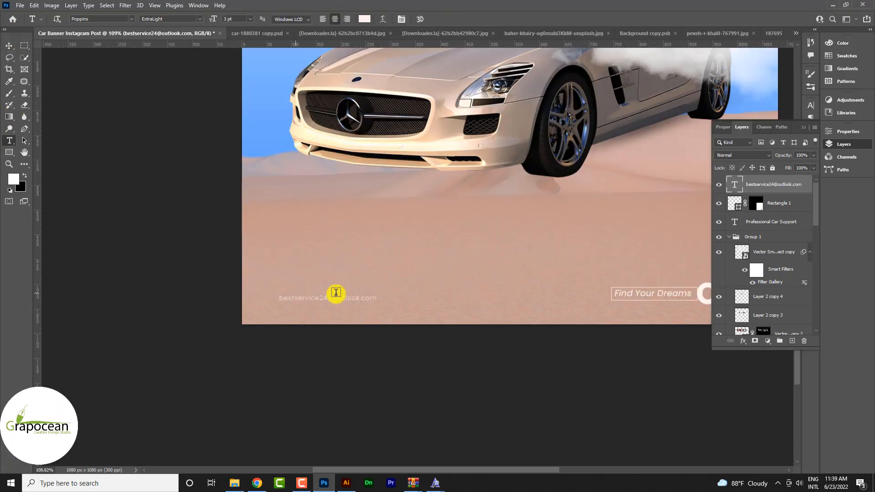
{"action": "scroll", "coordinate": [392, 301], "scroll_direction": "up", "scroll_amount": 3}
{"action": "triple_click", "coordinate": [263, 300]}
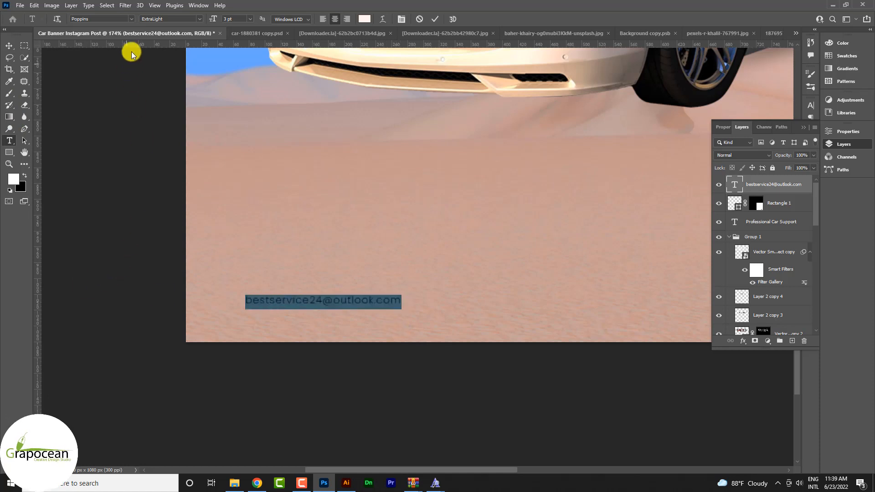
{"action": "left_click", "coordinate": [198, 18]}
{"action": "left_click", "coordinate": [197, 17]}
{"action": "left_click", "coordinate": [196, 19]}
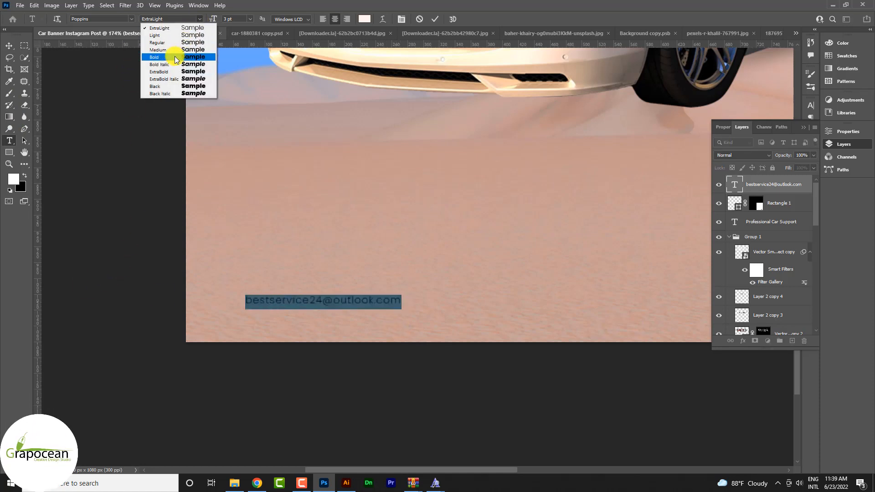
{"action": "left_click", "coordinate": [174, 56]}
{"action": "left_click", "coordinate": [200, 19]}
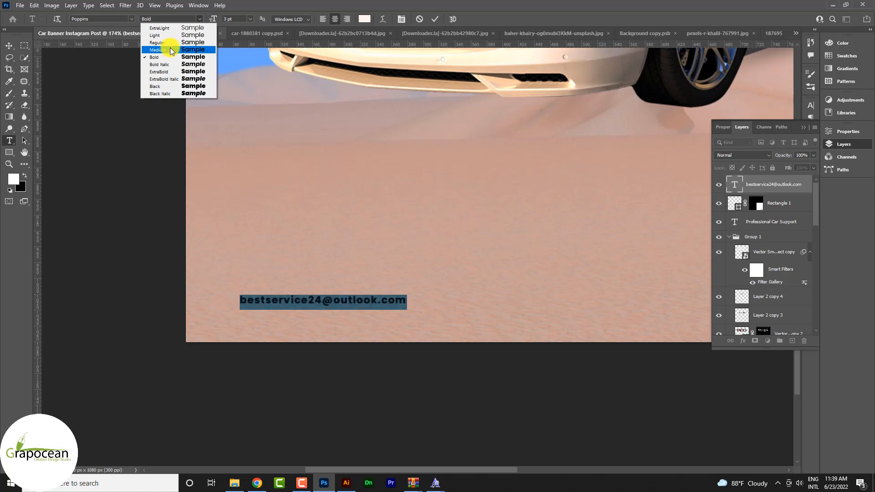
{"action": "left_click", "coordinate": [171, 49]}
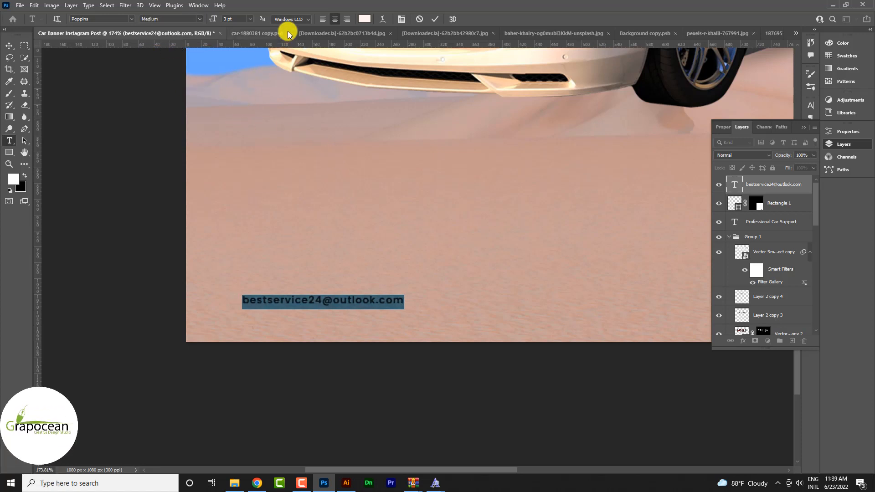
Step: Set the e-mail line's anti-aliasing to Windows and commit the text edit
{"action": "left_click", "coordinate": [290, 19]}
{"action": "left_click", "coordinate": [288, 77]}
{"action": "left_click", "coordinate": [9, 45]}
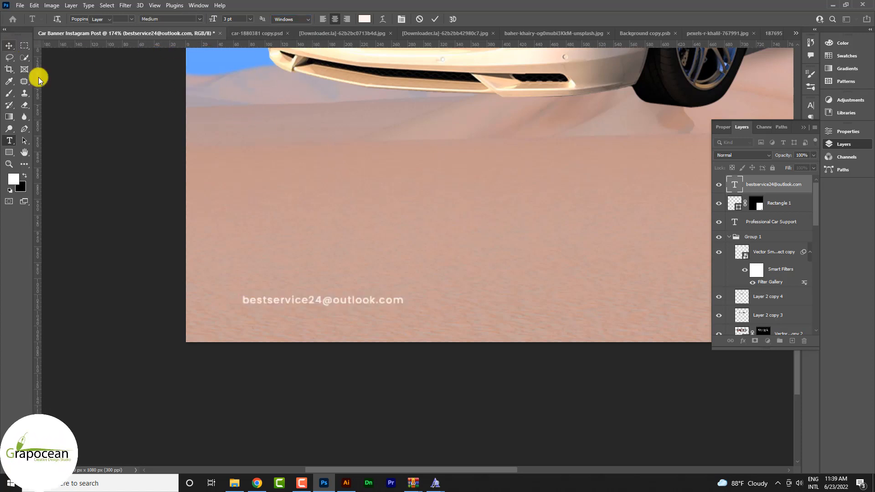
{"action": "left_click", "coordinate": [341, 382]}
{"action": "scroll", "coordinate": [371, 375], "scroll_direction": "down", "scroll_amount": 6}
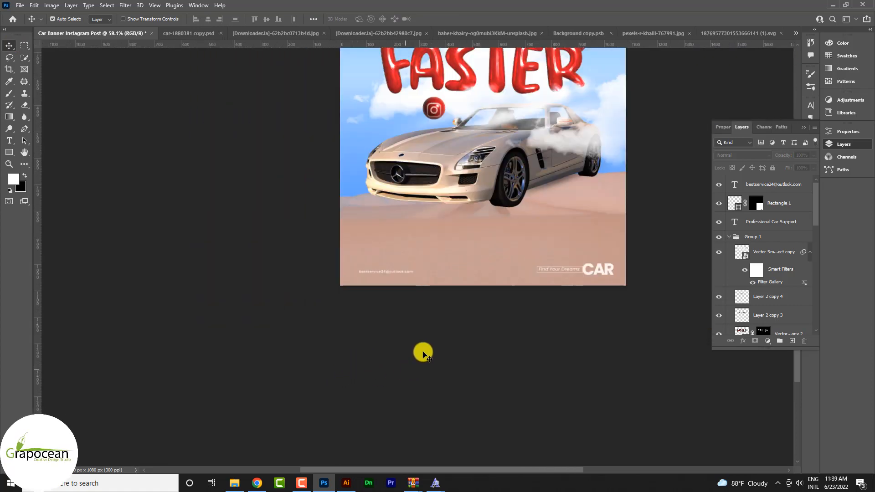
Step: Recolor the whole e-mail line dark brown #43312a, starting from a hue sampled from the sand
{"action": "scroll", "coordinate": [424, 354], "scroll_direction": "up", "scroll_amount": 5}
{"action": "left_click", "coordinate": [9, 141]}
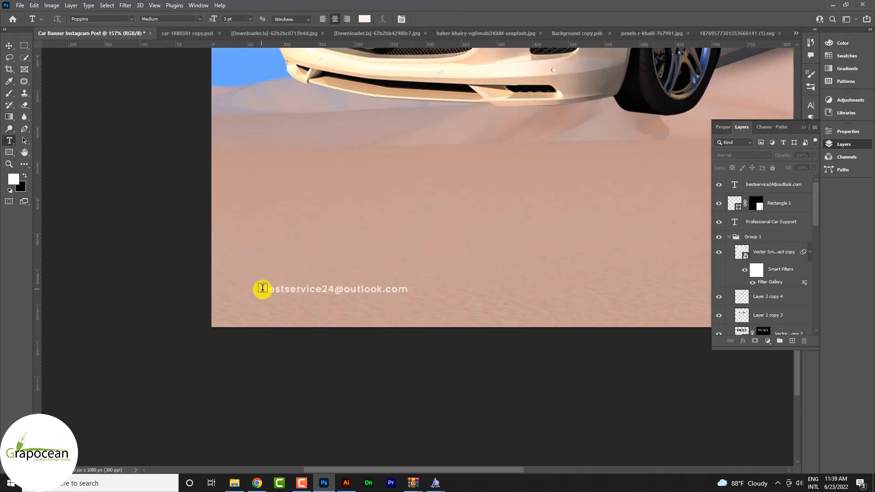
{"action": "left_click_drag", "start_coordinate": [263, 288], "coordinate": [501, 305]}
{"action": "left_click", "coordinate": [365, 19]}
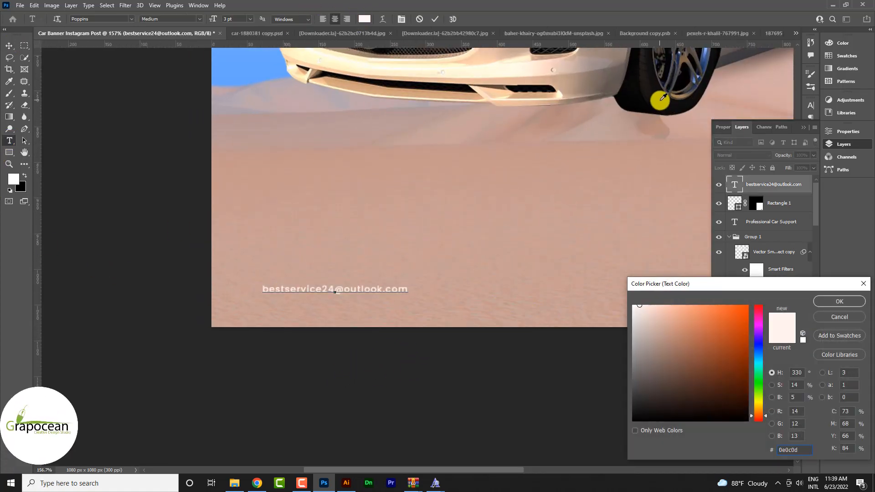
{"action": "left_click", "coordinate": [660, 101]}
{"action": "left_click_drag", "start_coordinate": [632, 395], "coordinate": [629, 383]}
{"action": "left_click", "coordinate": [463, 302]}
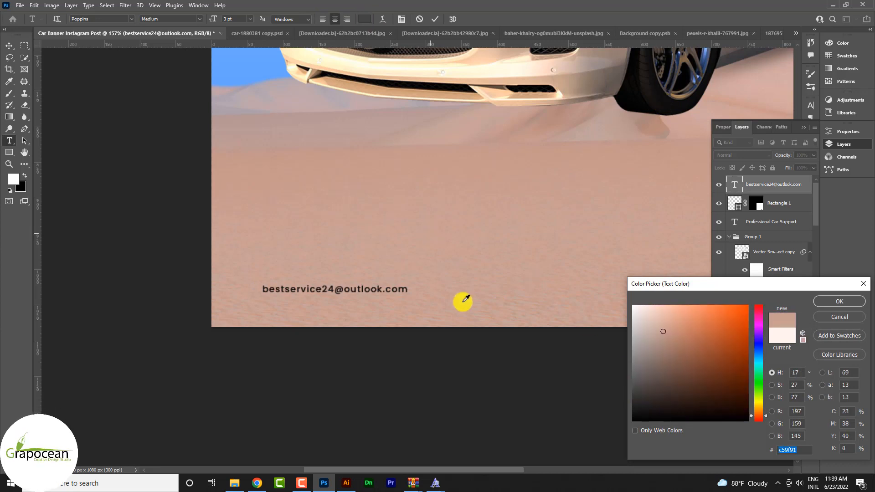
{"action": "left_click_drag", "start_coordinate": [659, 338], "coordinate": [675, 373]}
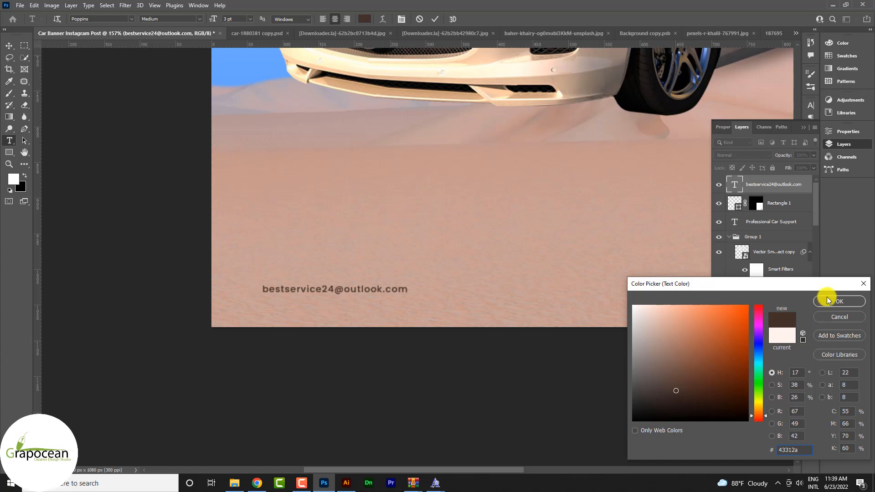
{"action": "left_click", "coordinate": [839, 301]}
{"action": "left_click", "coordinate": [9, 46]}
{"action": "scroll", "coordinate": [358, 359], "scroll_direction": "down", "scroll_amount": 5}
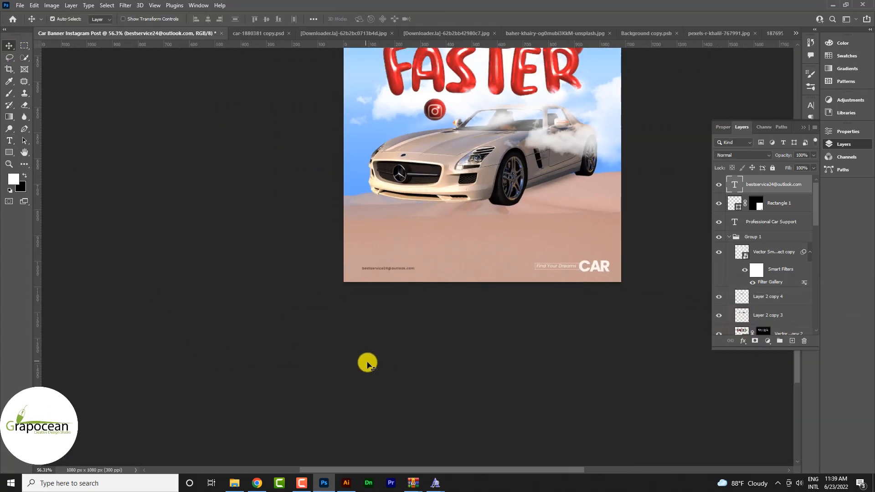
{"action": "scroll", "coordinate": [357, 287], "scroll_direction": "up", "scroll_amount": 3}
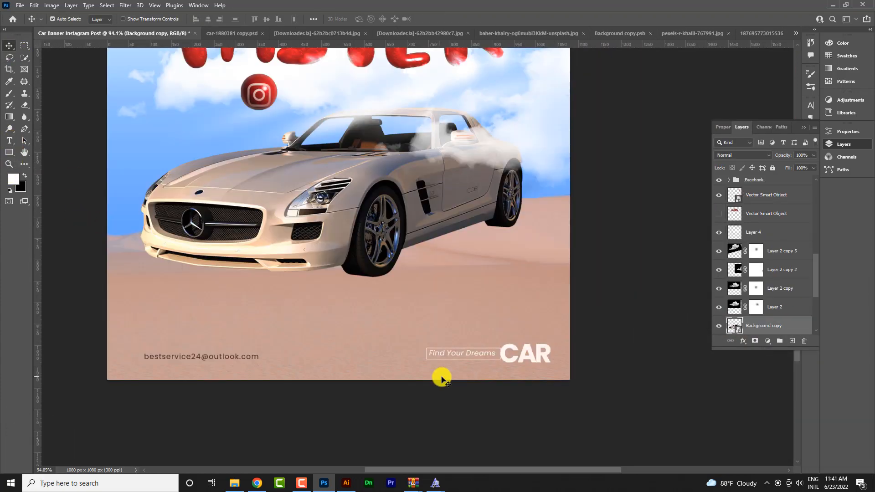
{"action": "scroll", "coordinate": [443, 377], "scroll_direction": "down", "scroll_amount": 3}
{"action": "scroll", "coordinate": [448, 378], "scroll_direction": "down", "scroll_amount": 2}
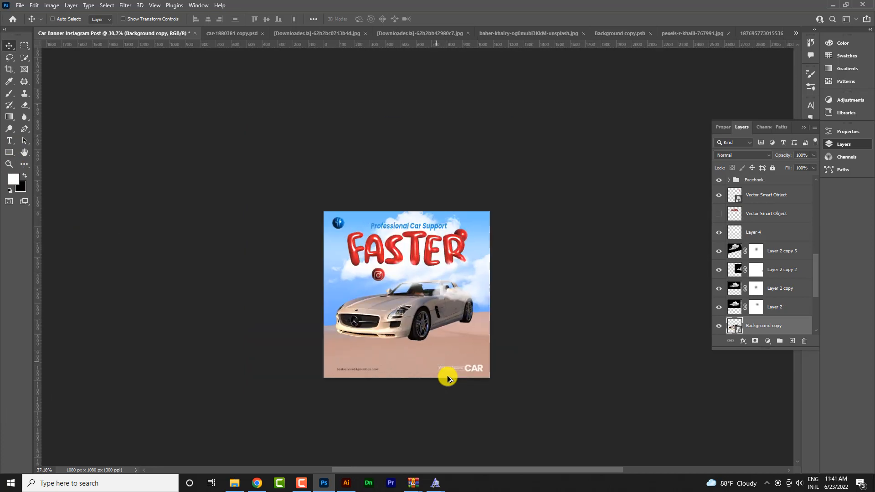
{"action": "scroll", "coordinate": [447, 377], "scroll_direction": "up", "scroll_amount": 2}
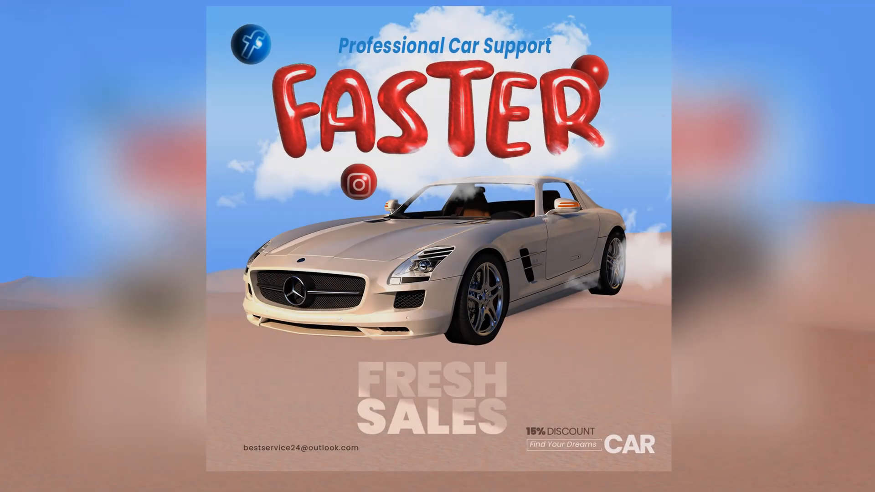